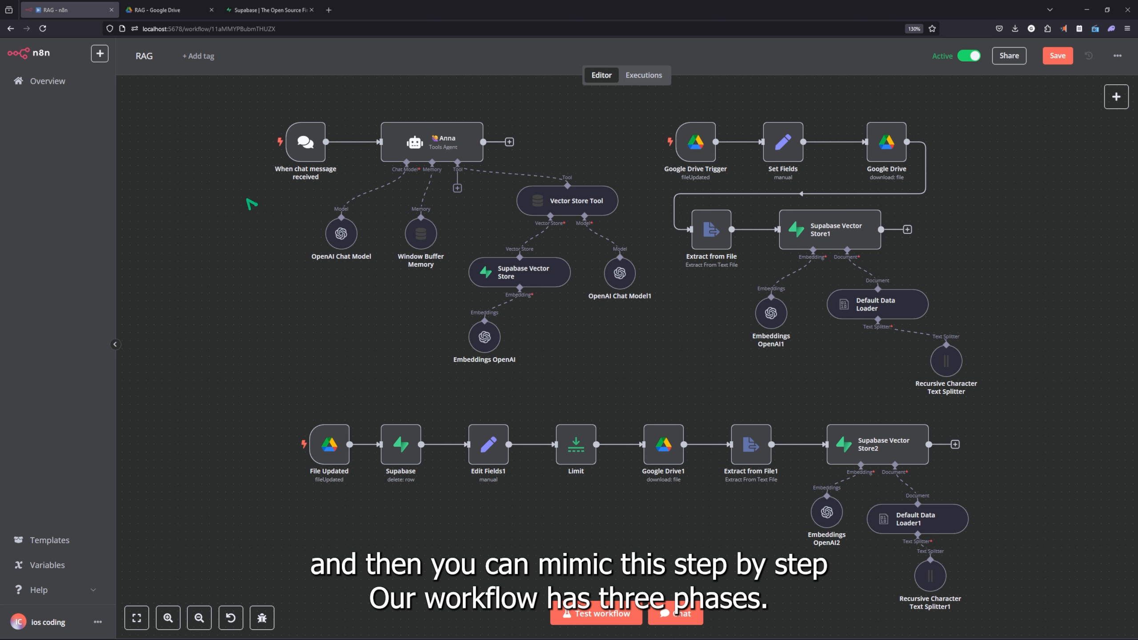
Examine the workflow's three phases: the Anna chat agent, the document insertion branch and the file update branch
drag(230, 102, 660, 406)
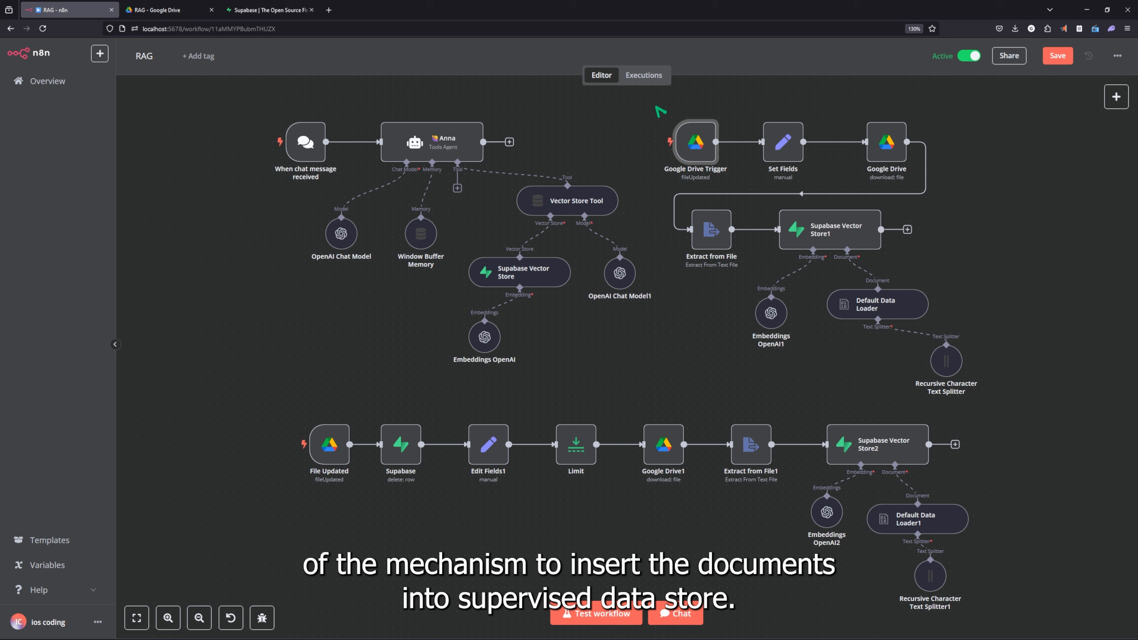
mouse_move(656, 106)
mouse_down()
mouse_move(736, 223)
mouse_move(1042, 413)
mouse_move(1072, 408)
mouse_up()
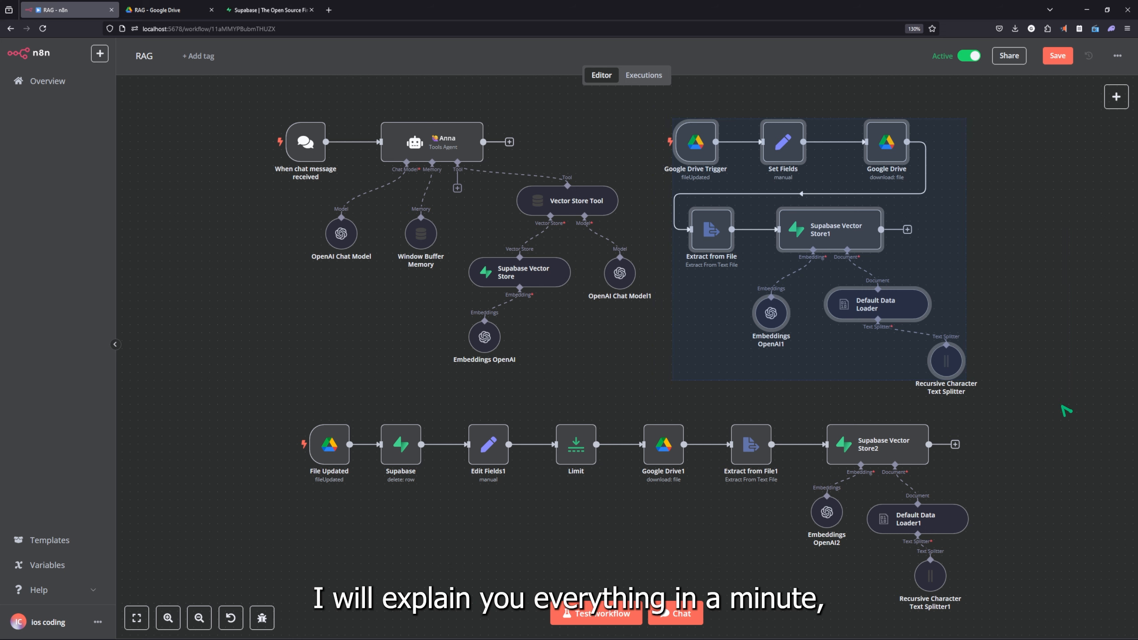
drag(225, 402, 1027, 603)
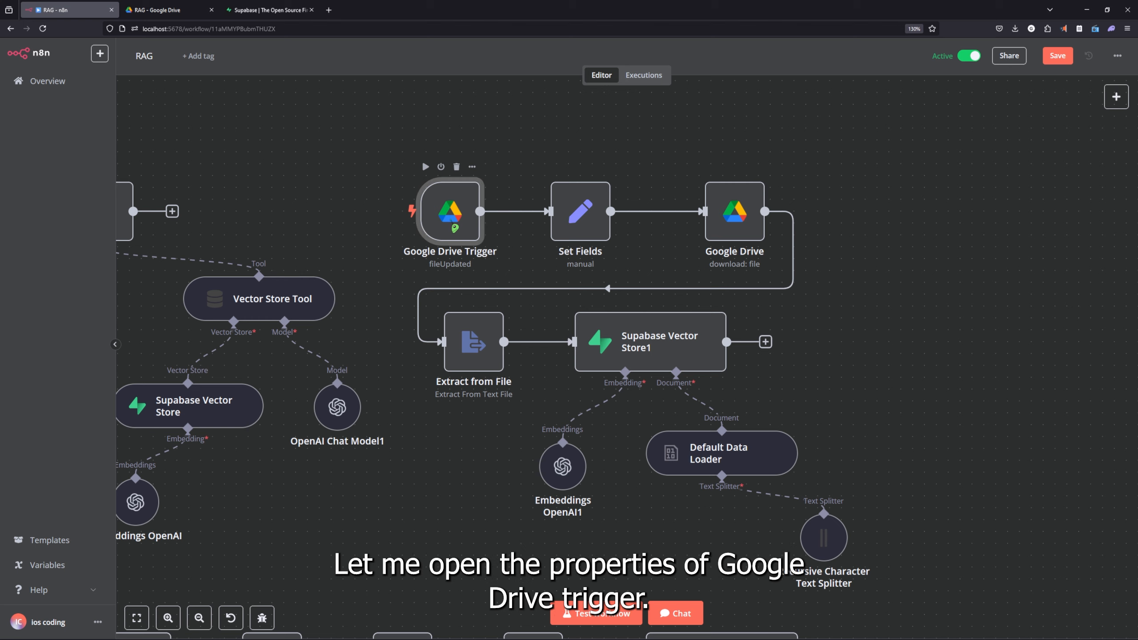
Open the RAG folder watched by the Google Drive Trigger and read the FAQs in Flavor-Fusion.txt
double_click(454, 225)
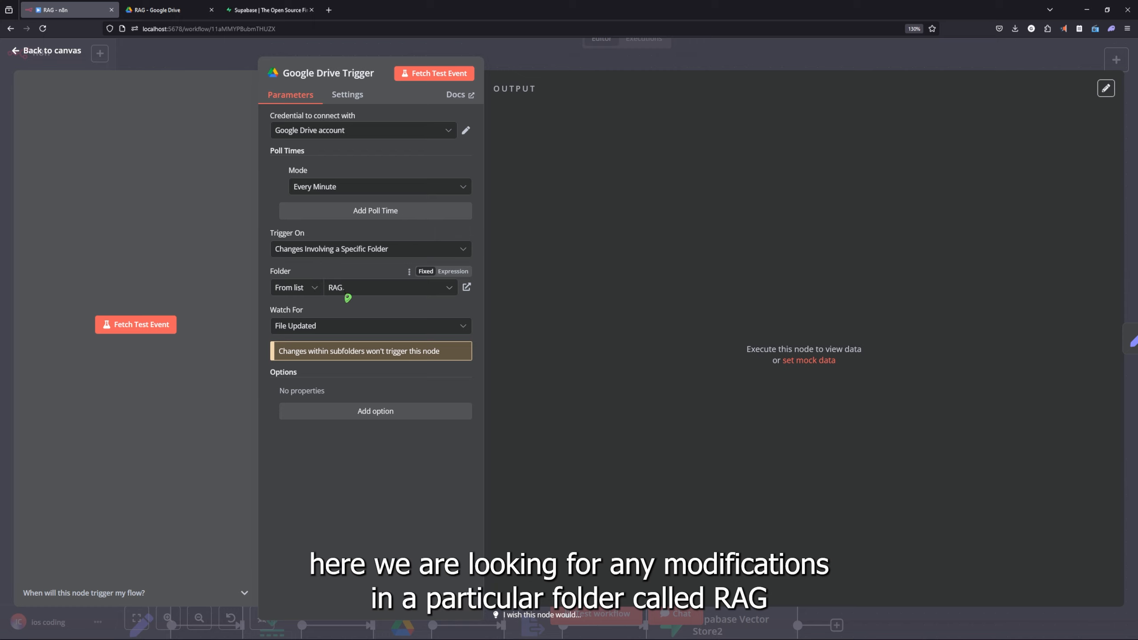
click(468, 289)
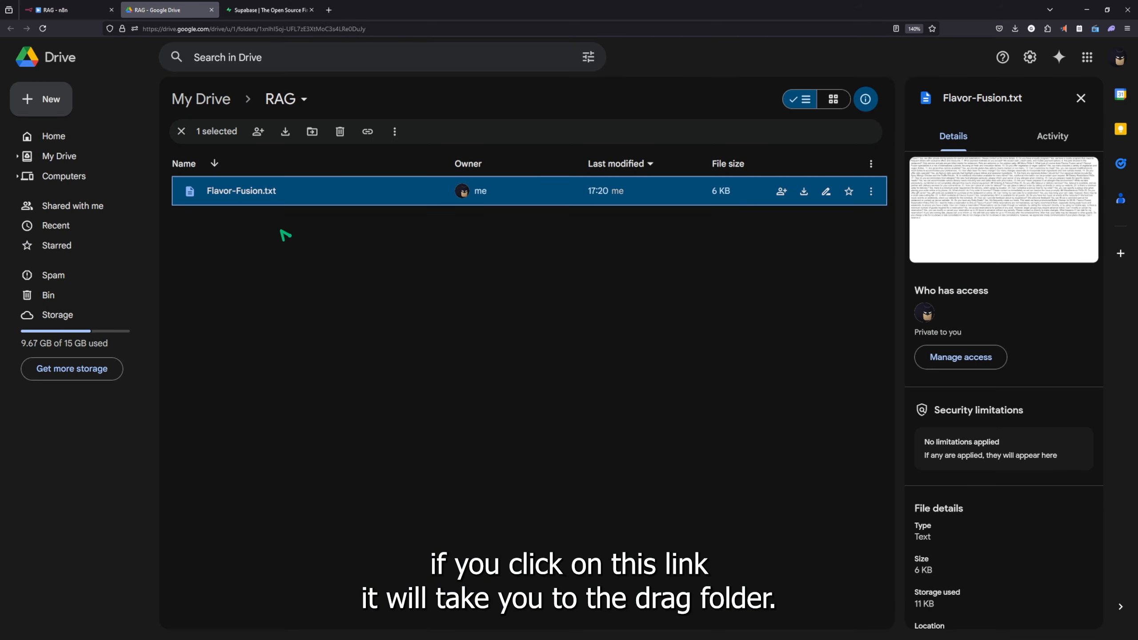
mouse_move(223, 201)
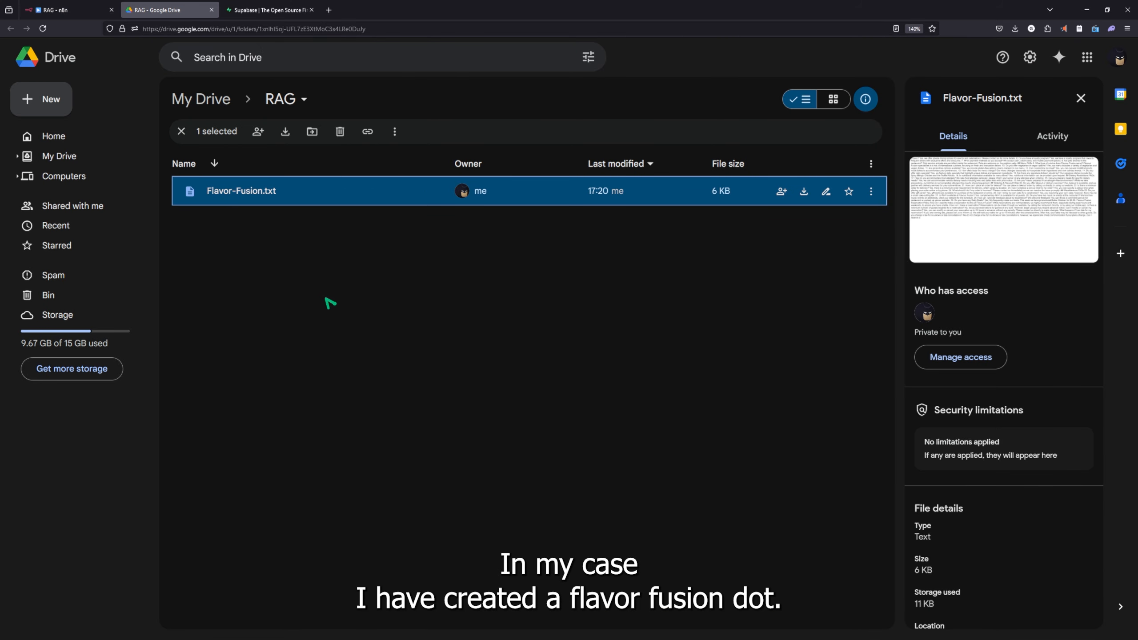
double_click(244, 193)
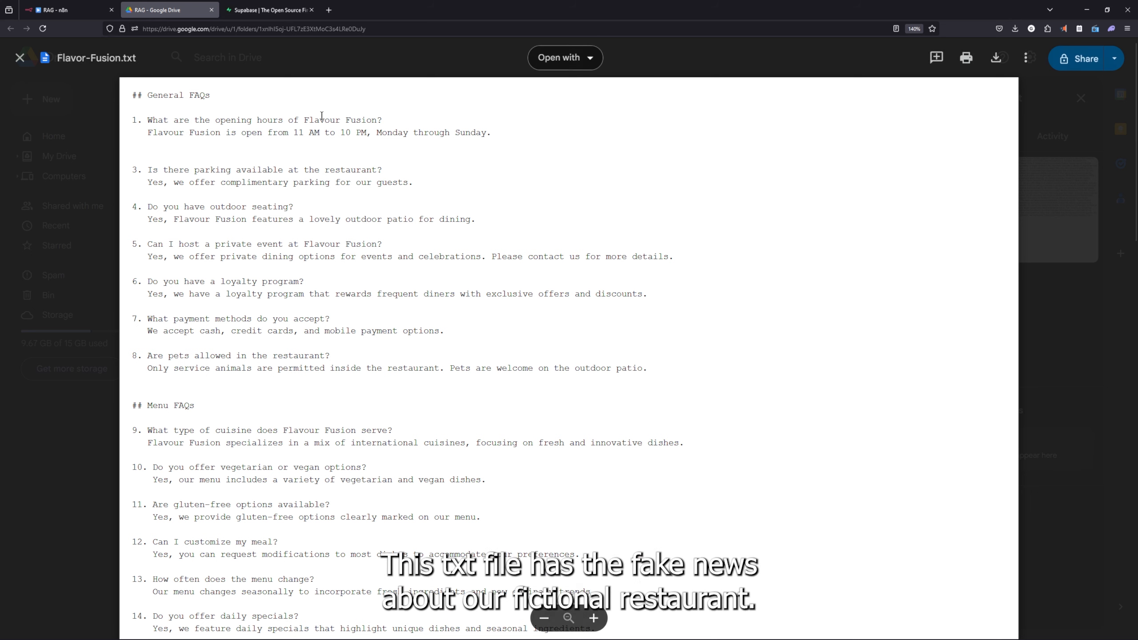
drag(155, 120, 370, 121)
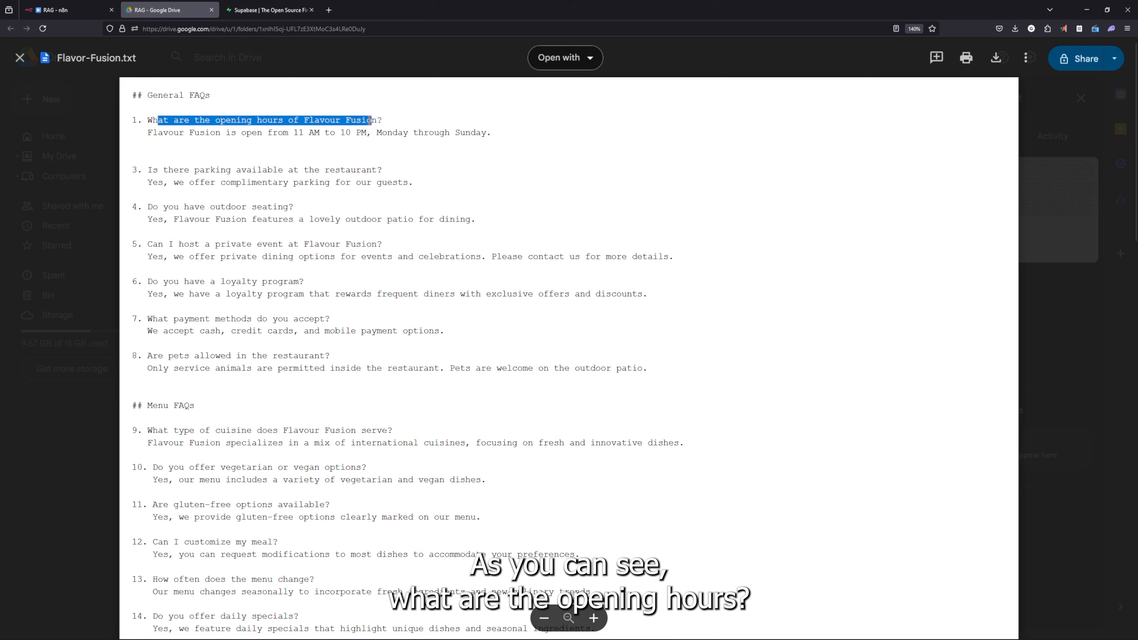
scroll(274, 419, down, 3)
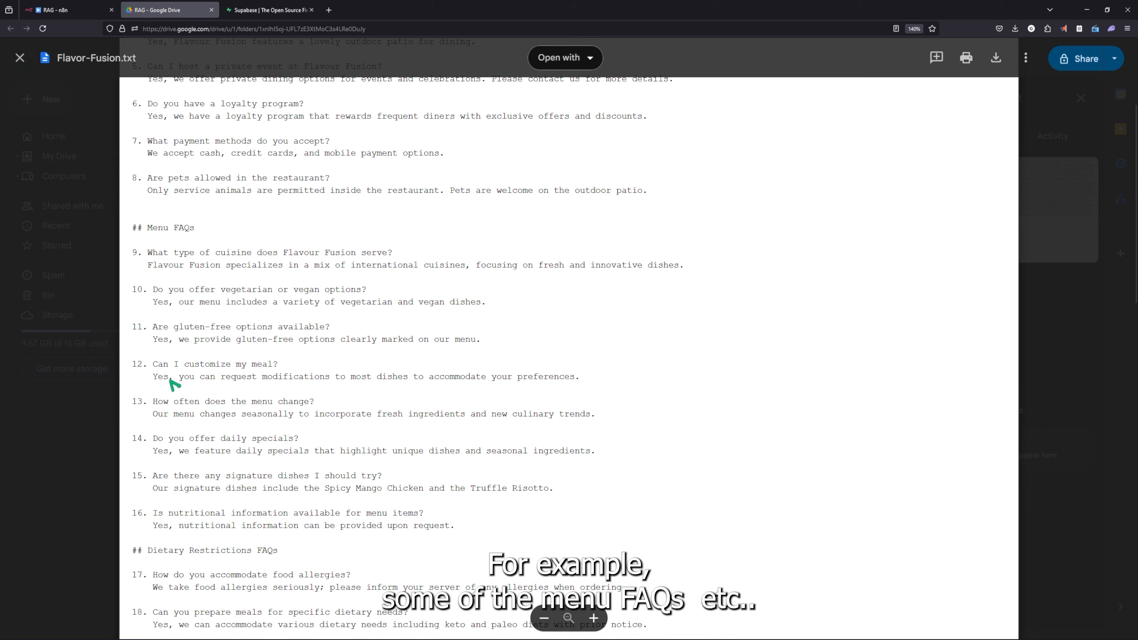
drag(164, 364, 350, 366)
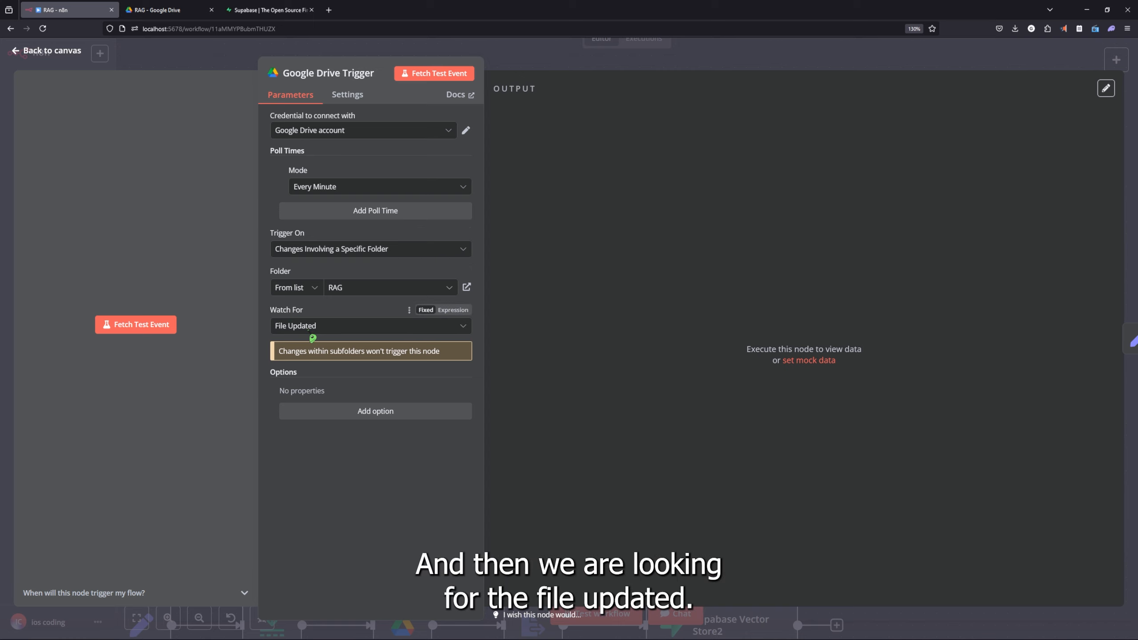
Fetch a test event for the Google Drive Trigger and review the returned file metadata, especially the file ID
click(445, 82)
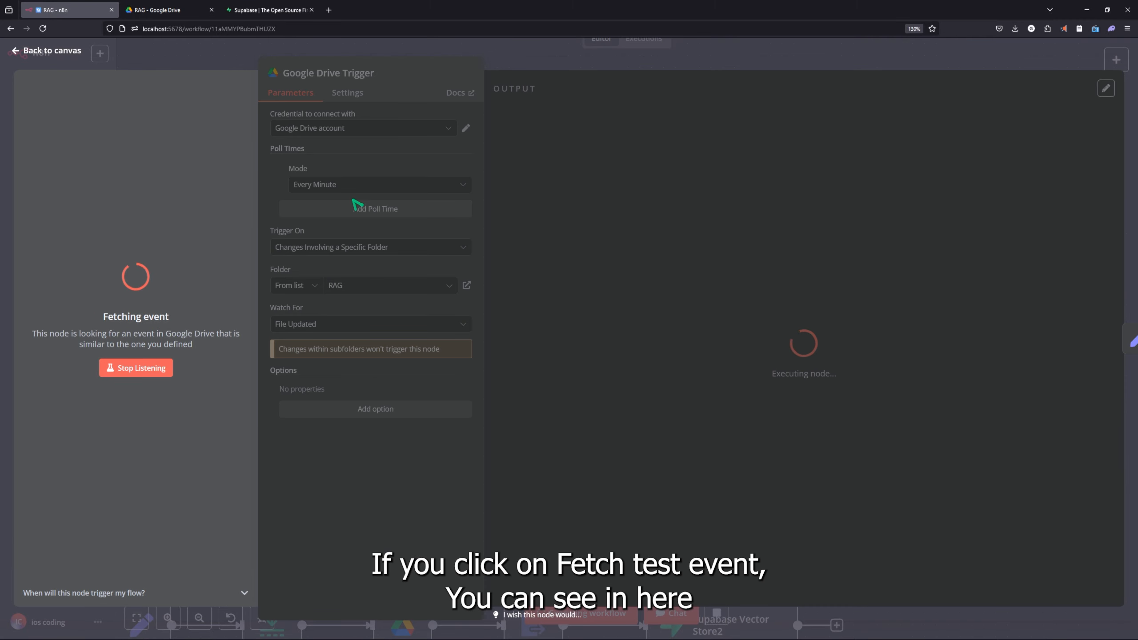
drag(514, 149, 705, 169)
drag(547, 148, 689, 151)
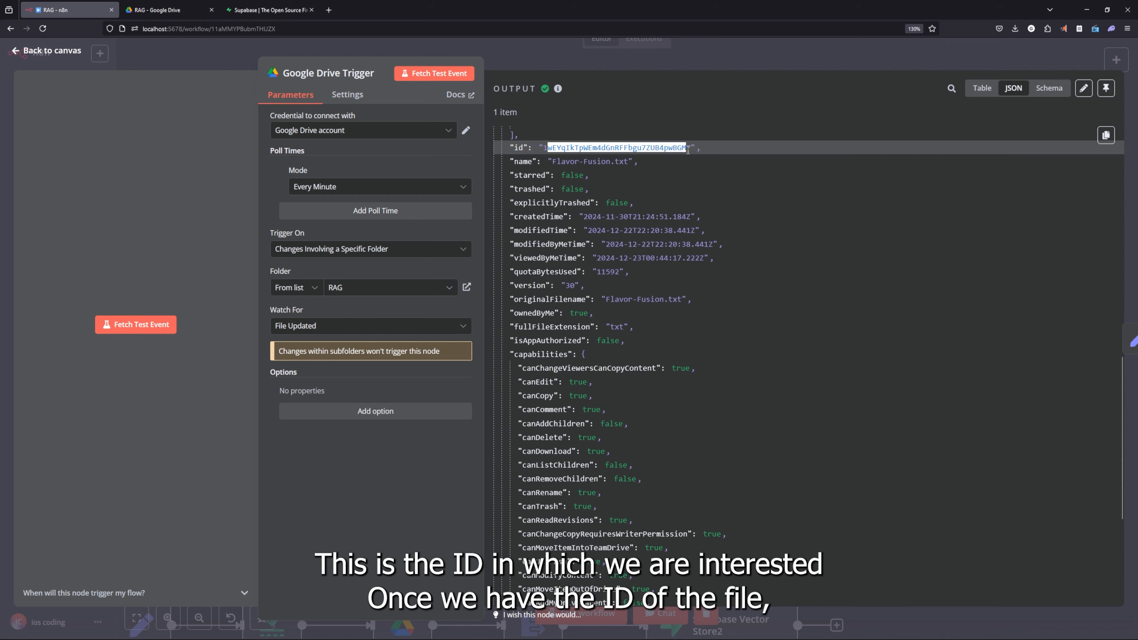
click(750, 50)
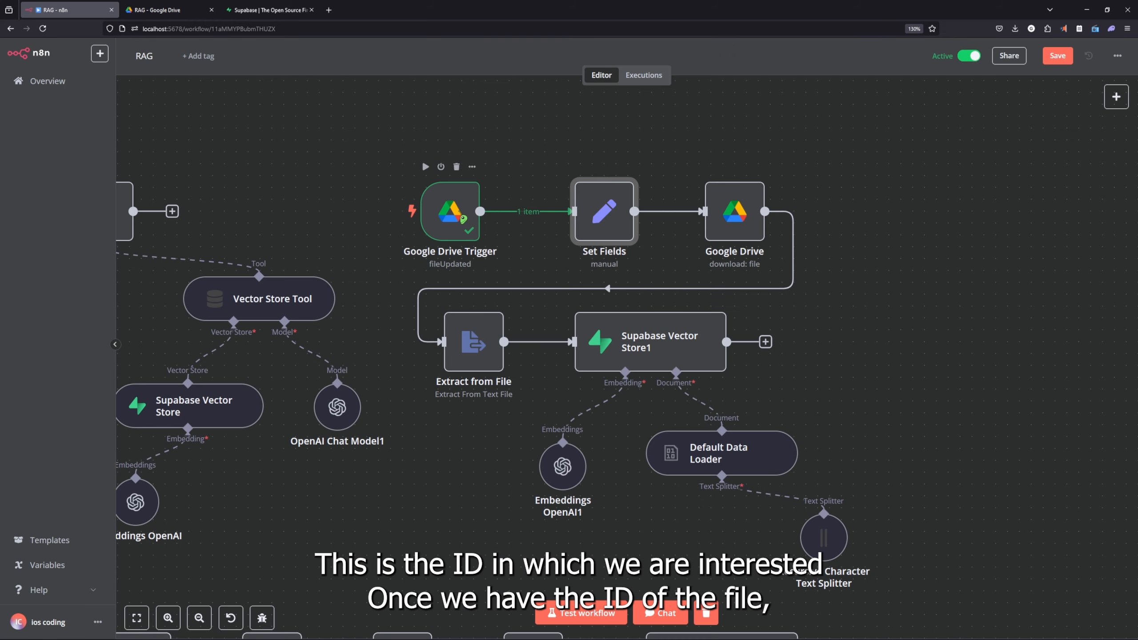
double_click(456, 219)
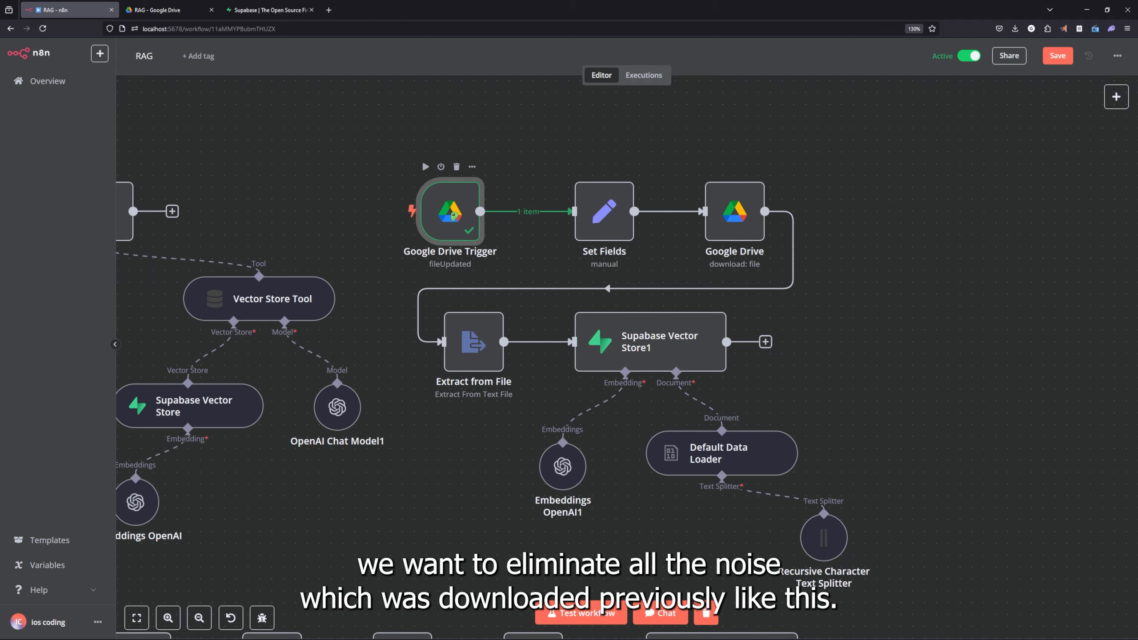
scroll(648, 389, up, 10)
scroll(648, 389, down, 10)
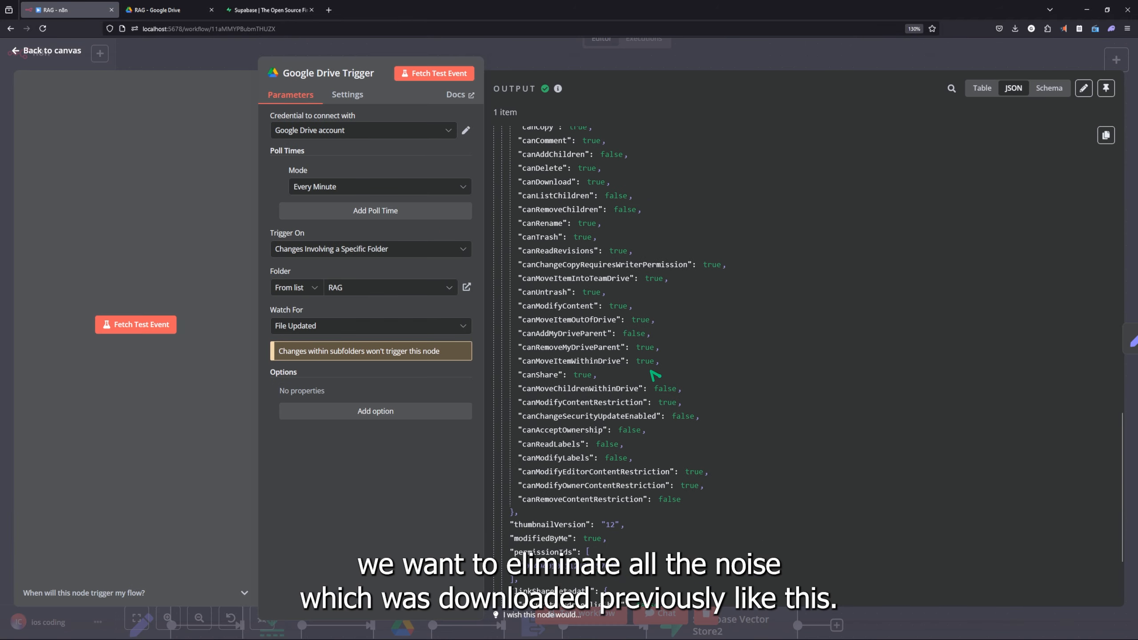
click(735, 63)
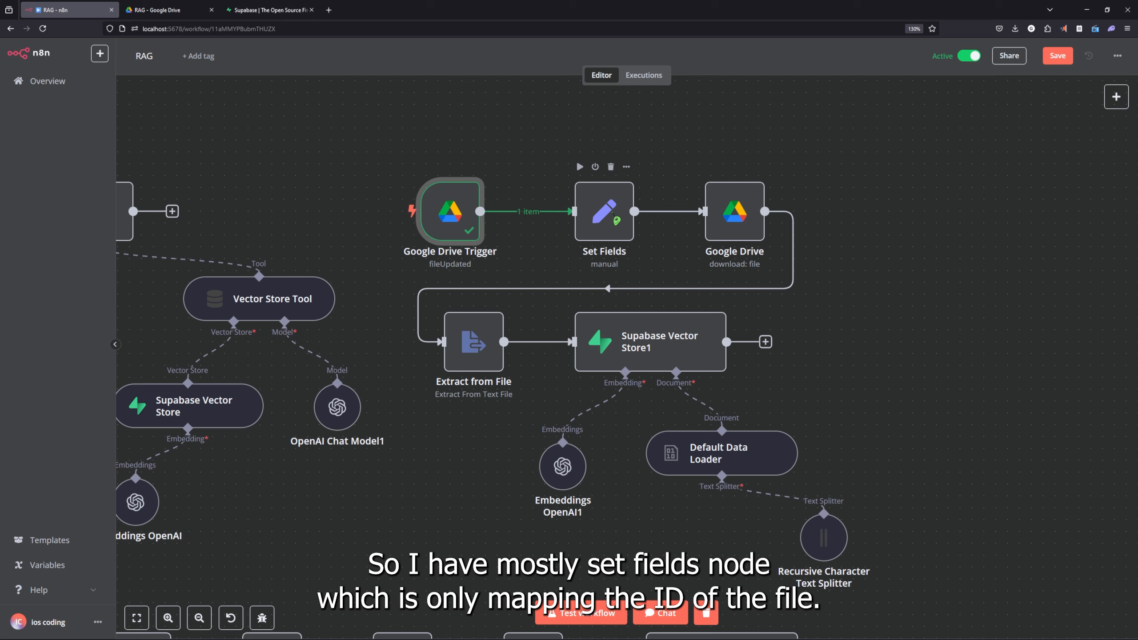
Test the Set Fields node that maps {{ $json.id }} to file_id, check its output and return to the canvas
double_click(612, 217)
scroll(148, 326, down, 15)
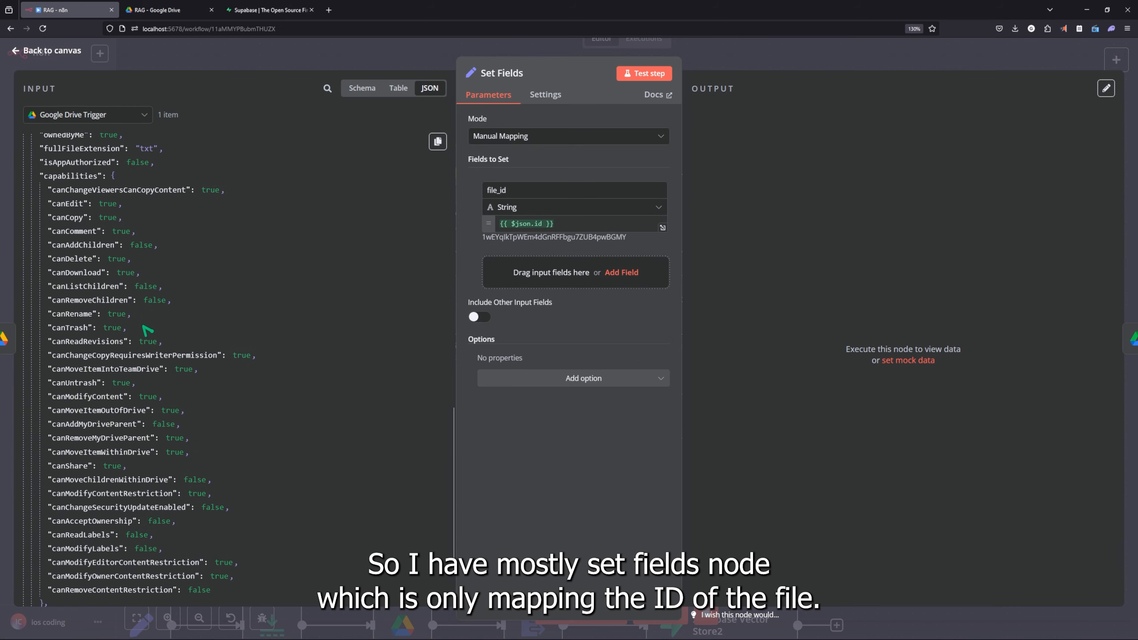
scroll(130, 323, up, 5)
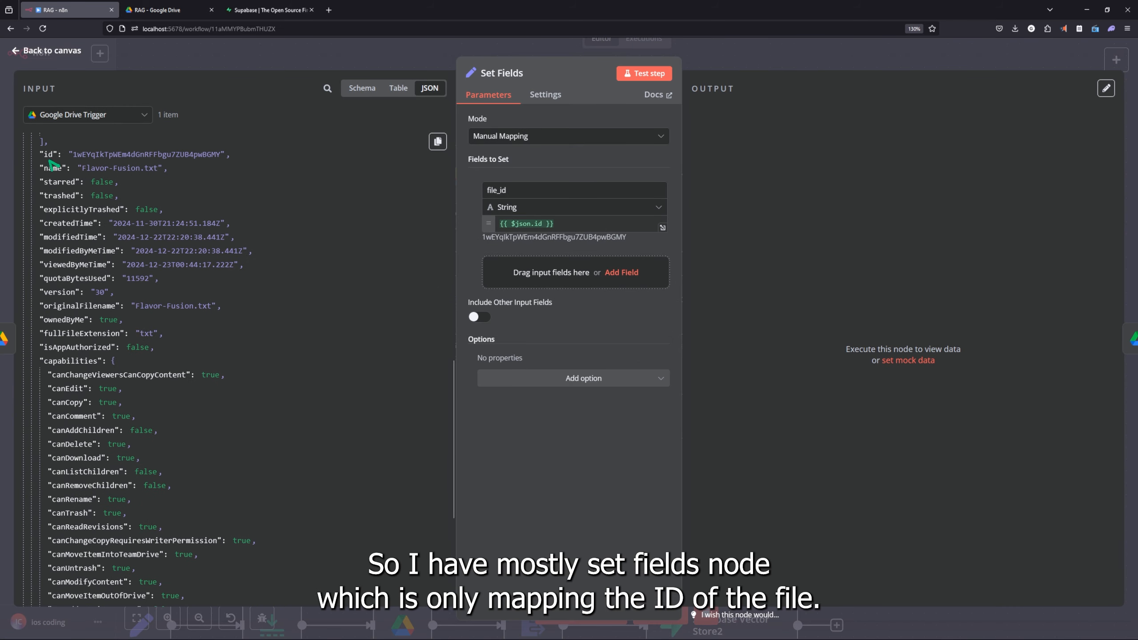
drag(531, 189, 488, 191)
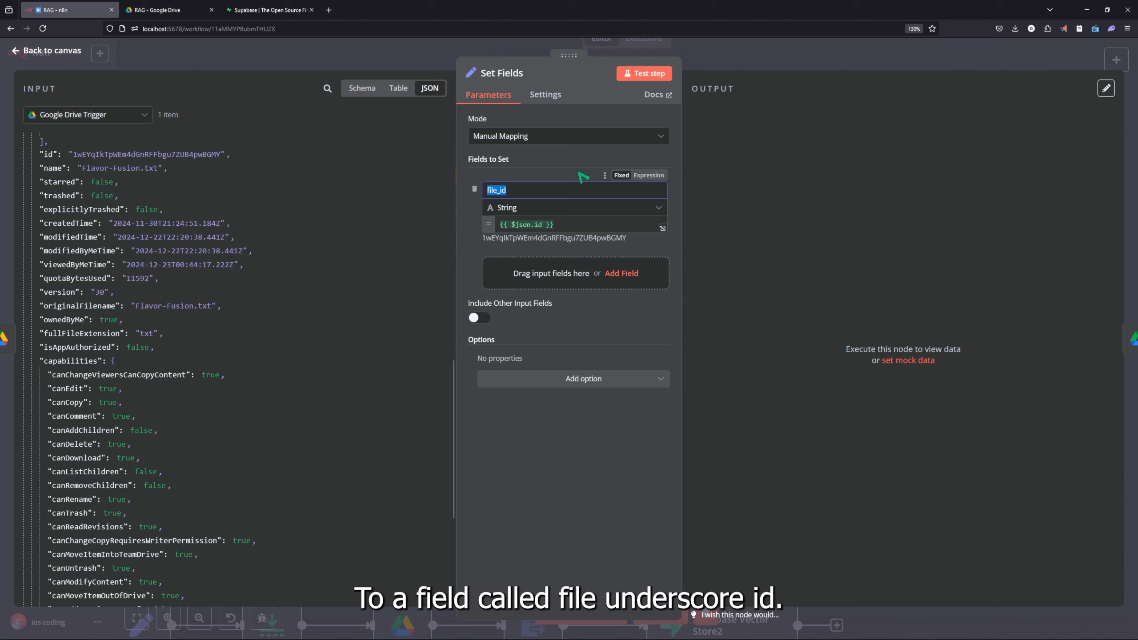
click(572, 153)
click(645, 79)
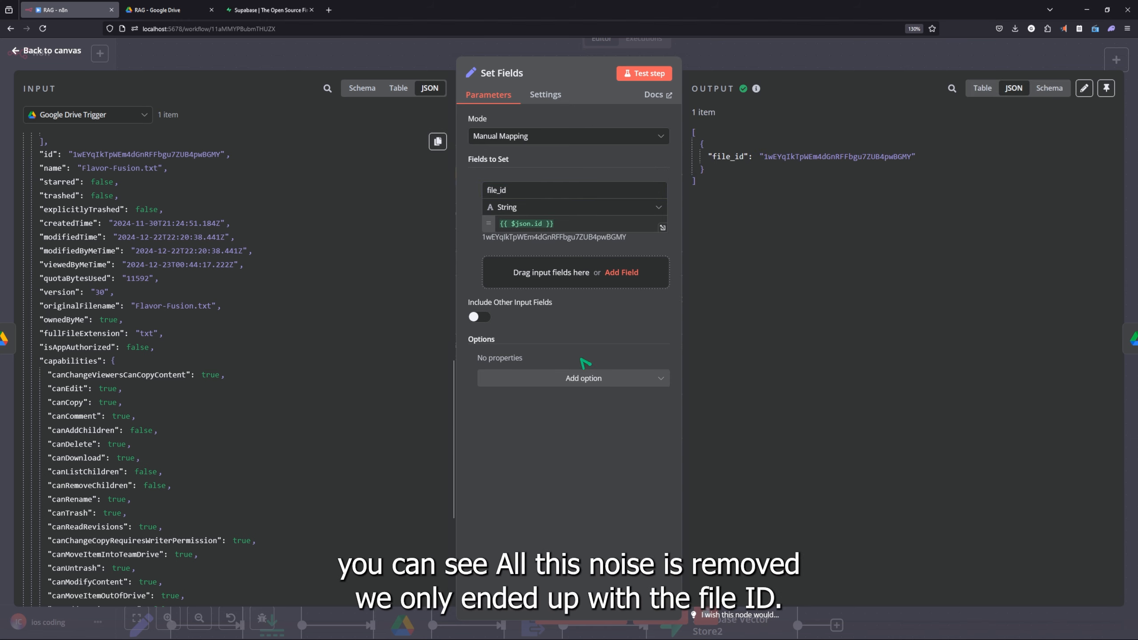
drag(709, 157, 923, 156)
click(52, 50)
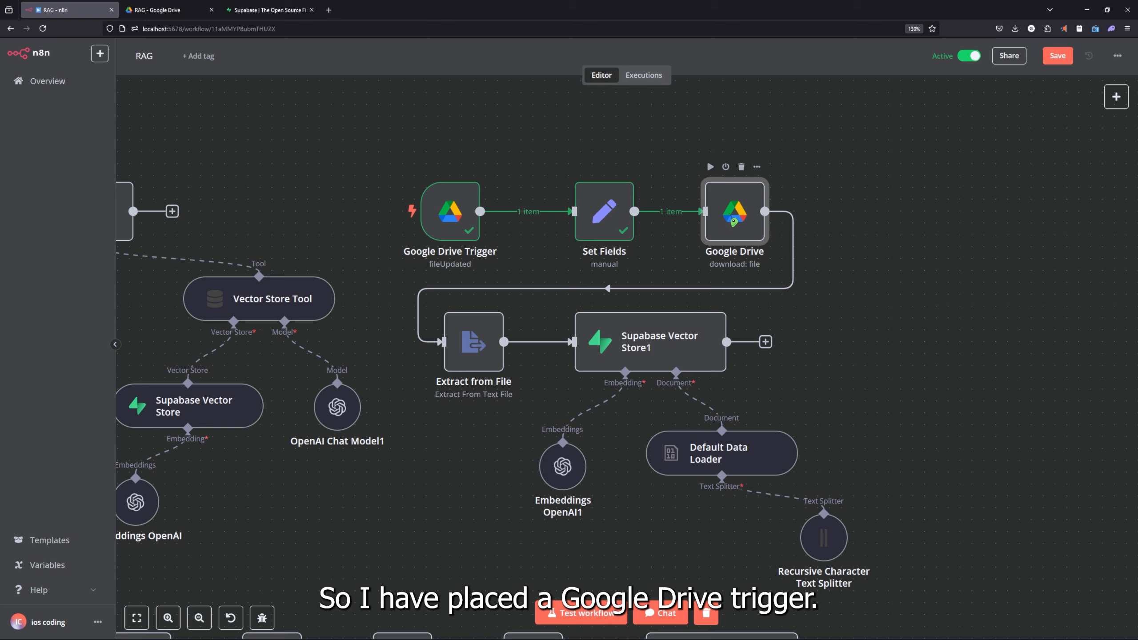
Check the By ID file selection in the Google Drive download node and test the node
double_click(732, 224)
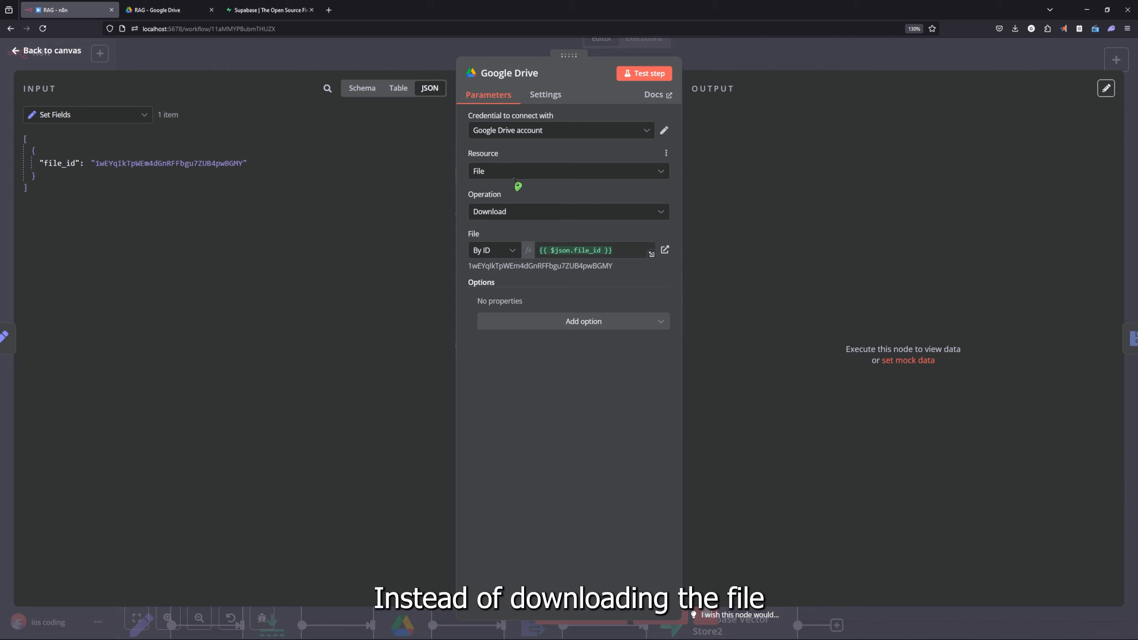
click(513, 252)
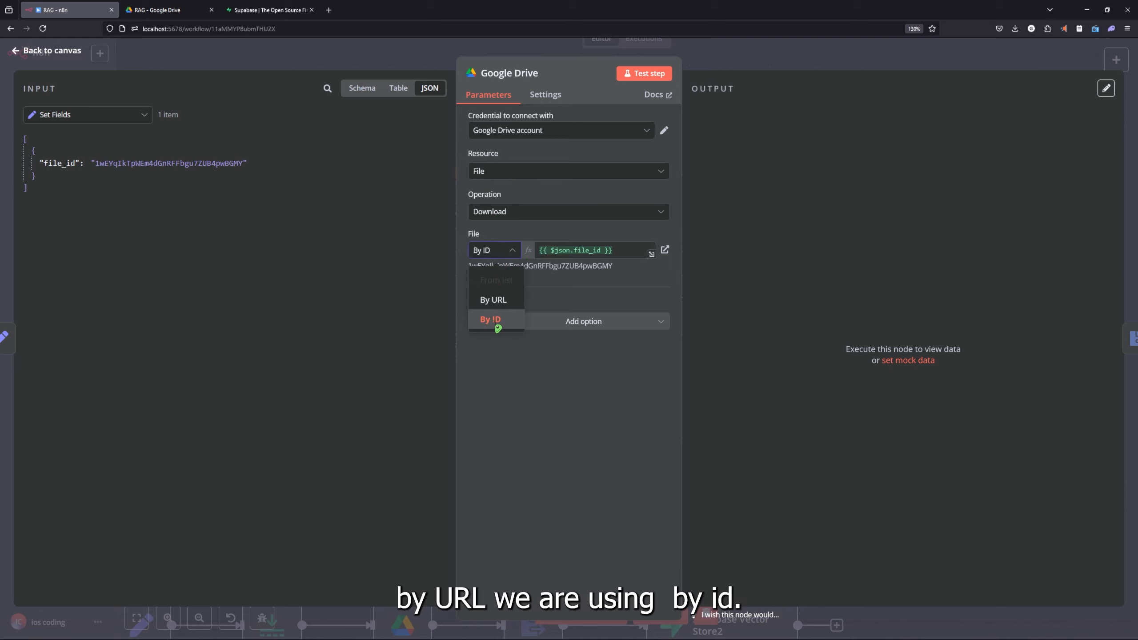
click(525, 368)
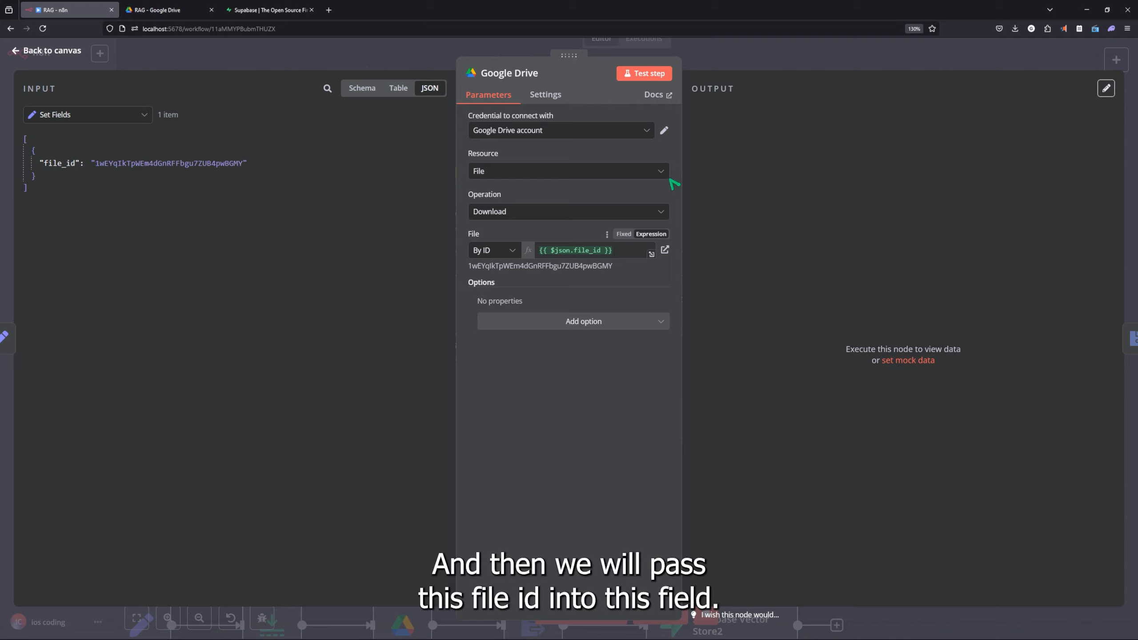
click(645, 74)
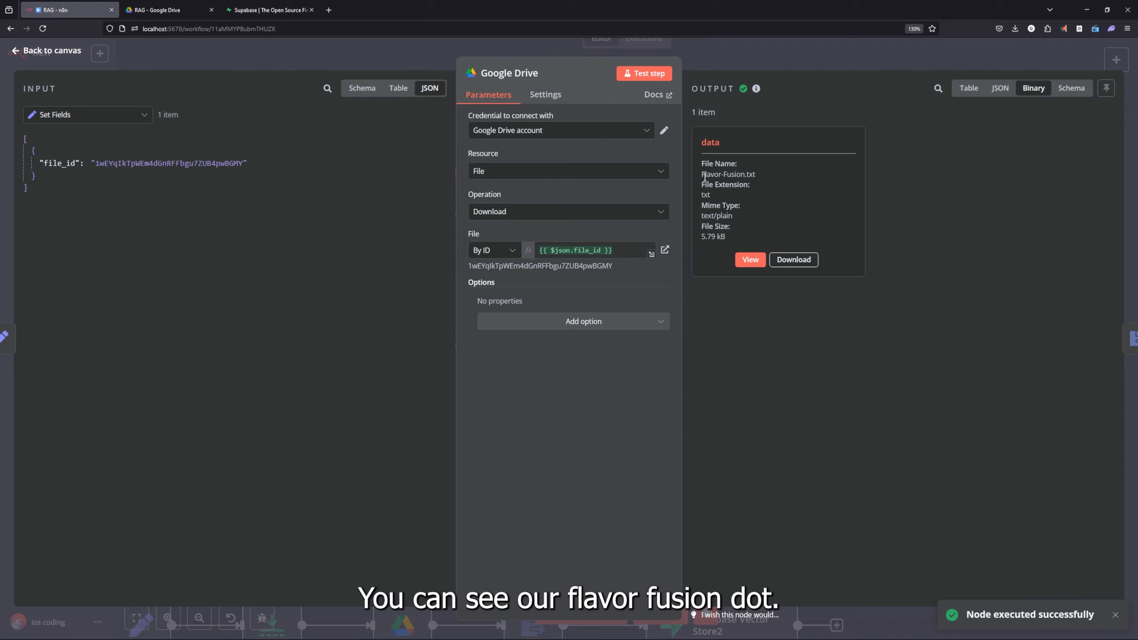
Preview the contents of the downloaded Flavor-Fusion.txt in the node output, then return to the canvas
drag(701, 175, 756, 175)
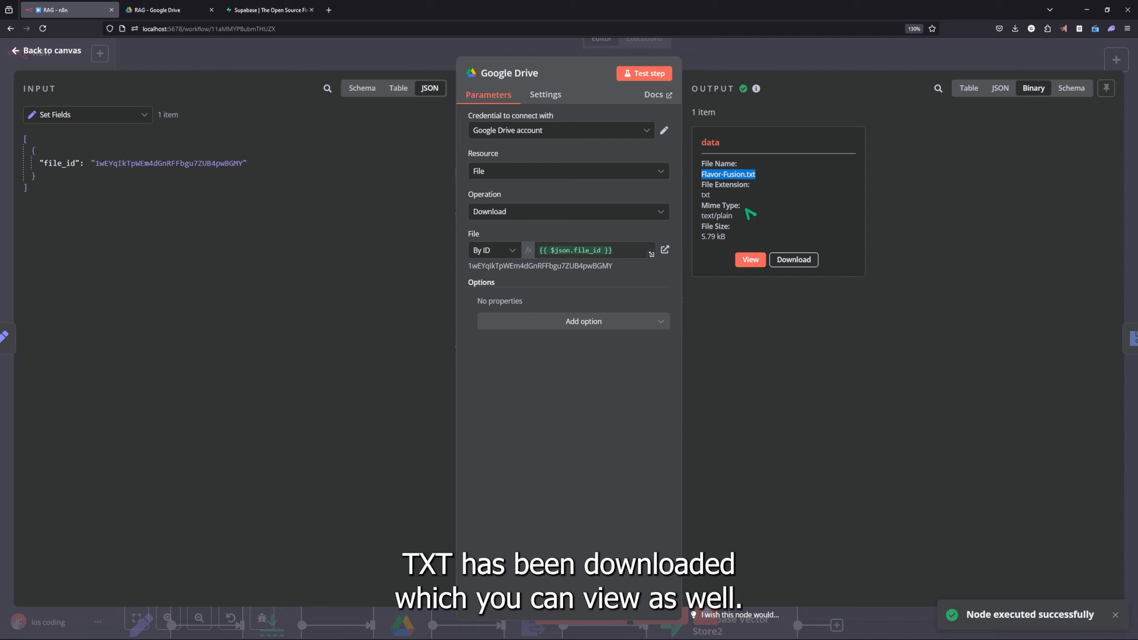
click(751, 259)
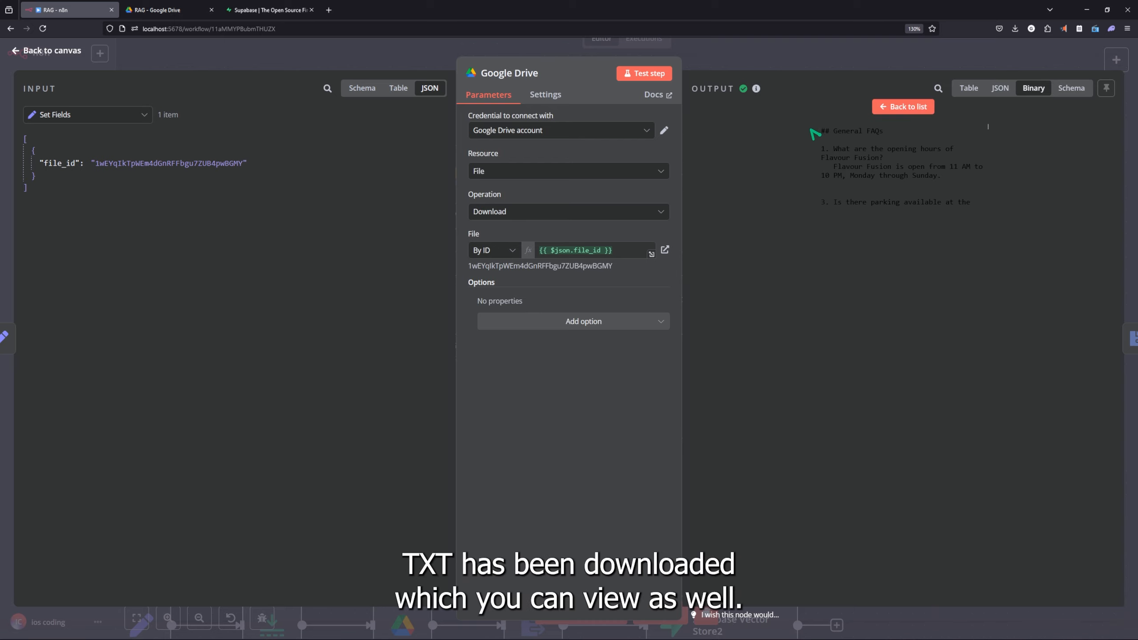
drag(838, 149, 941, 177)
click(903, 107)
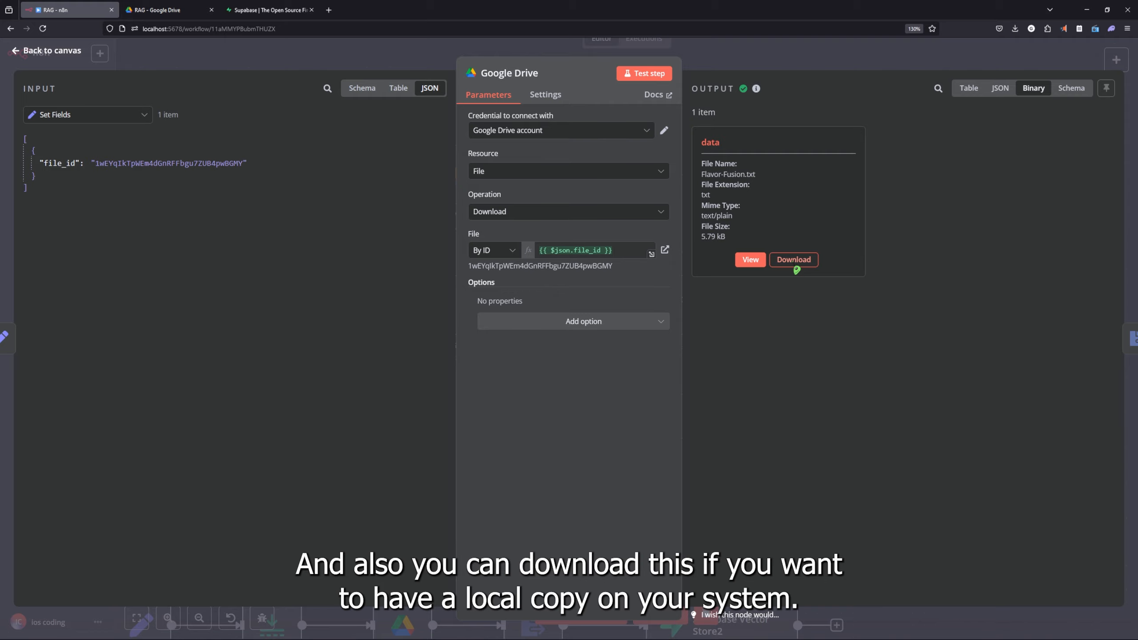
click(806, 62)
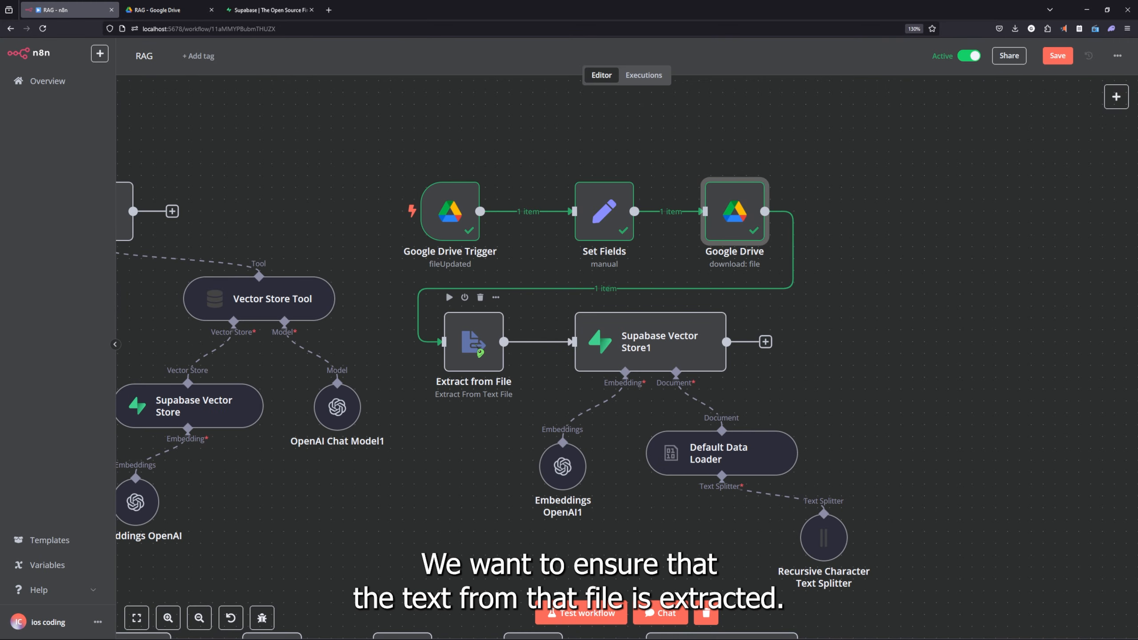
Test the Extract from File node with the Extract From Text File operation and review the extracted FAQ text
click(473, 342)
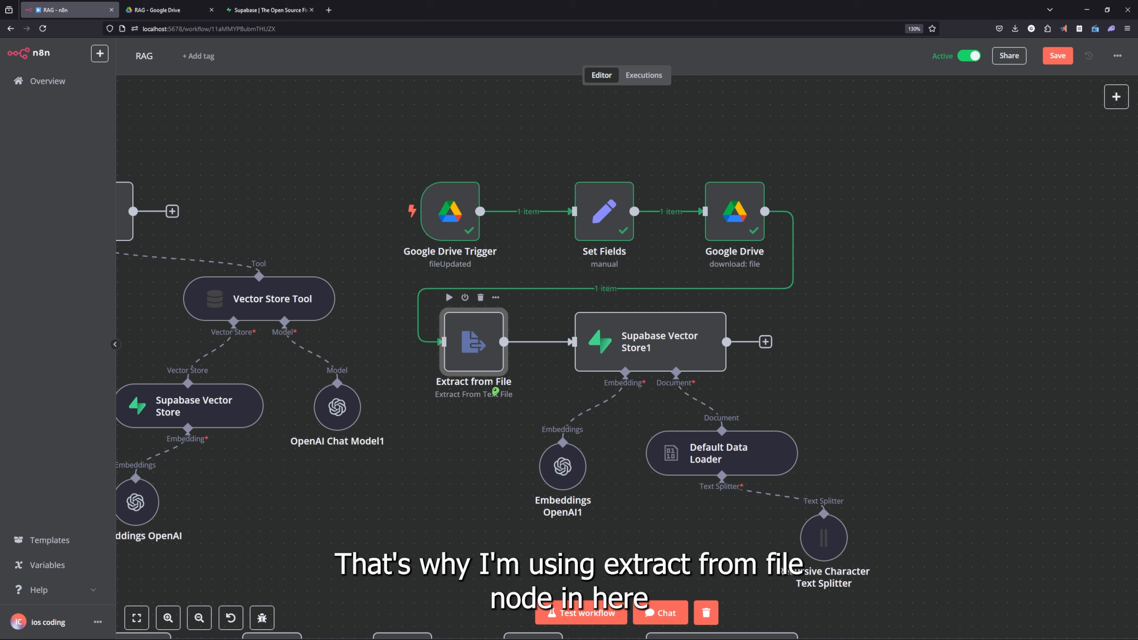
double_click(478, 341)
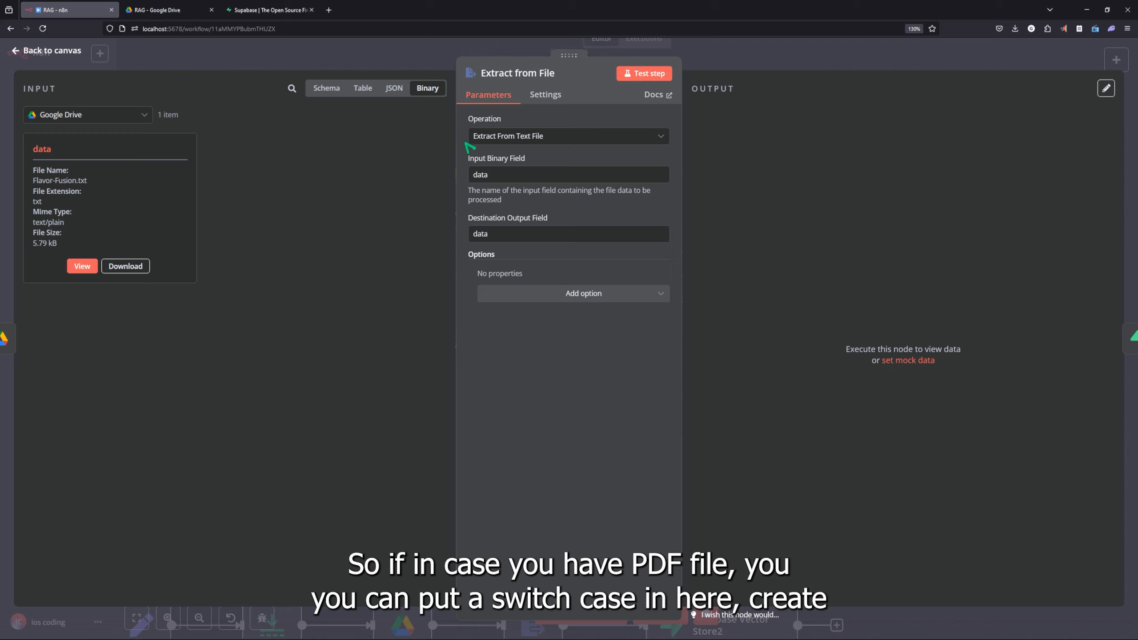
click(547, 138)
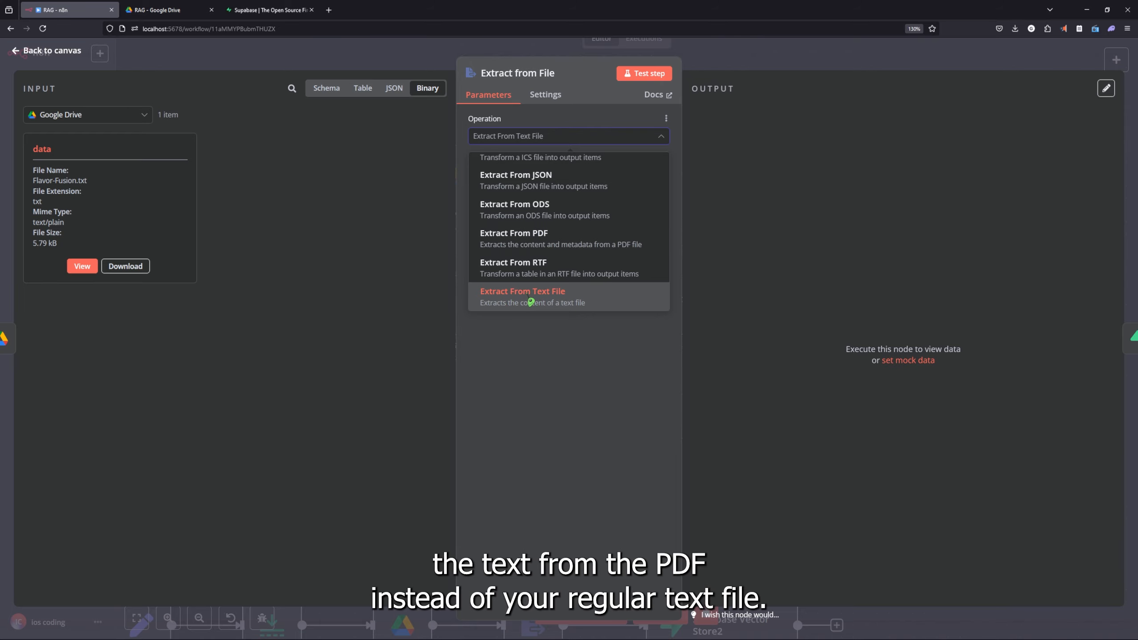
click(341, 242)
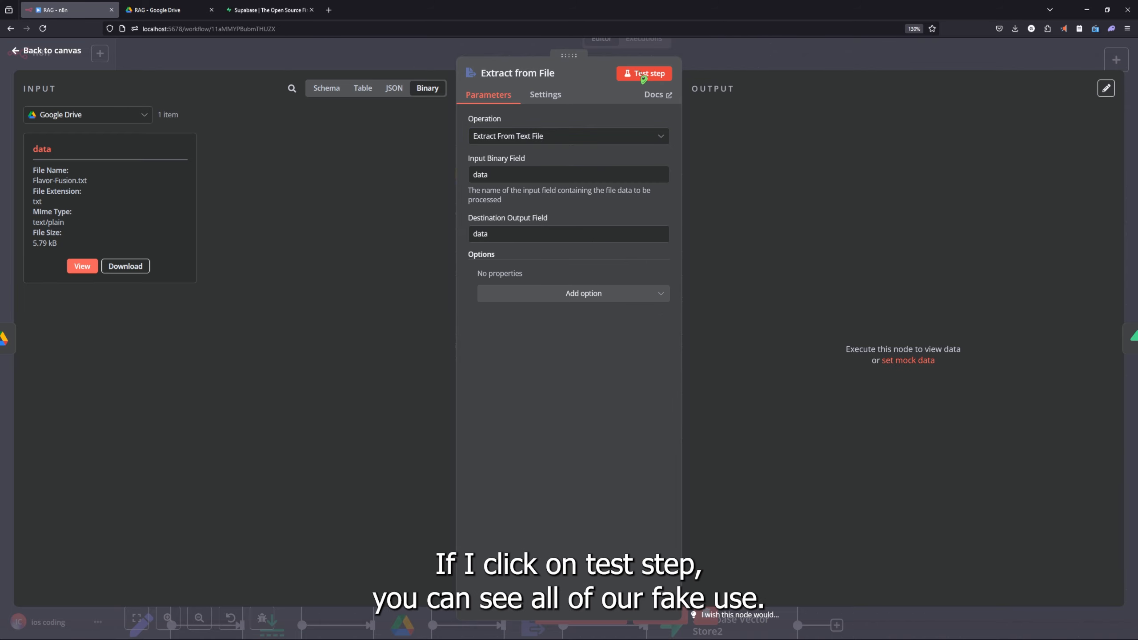
click(644, 74)
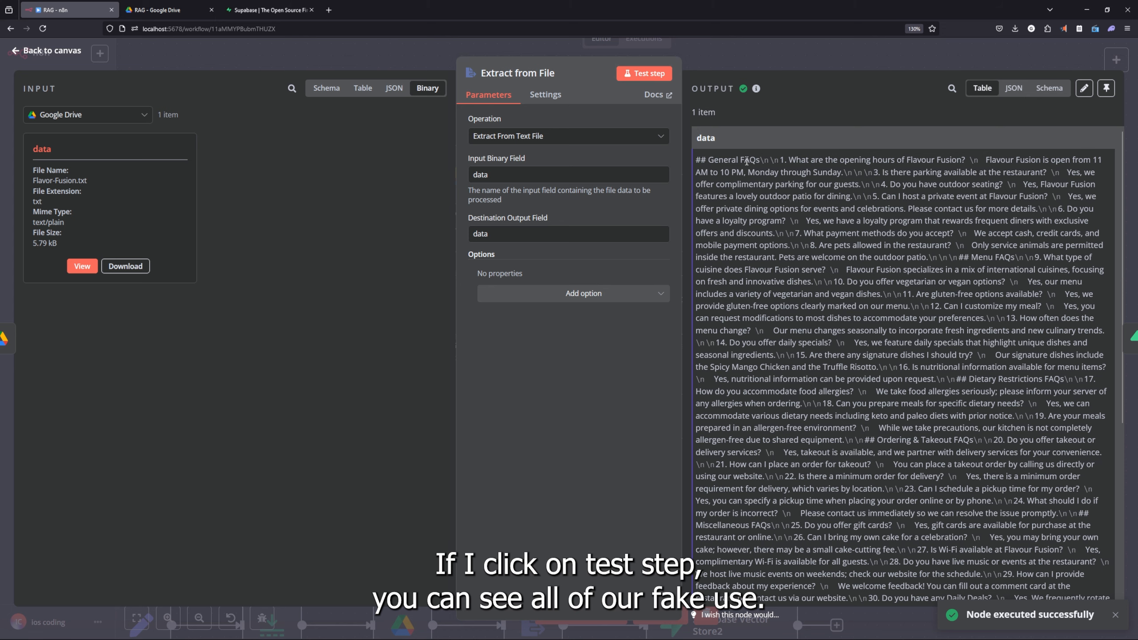
drag(700, 160, 1056, 521)
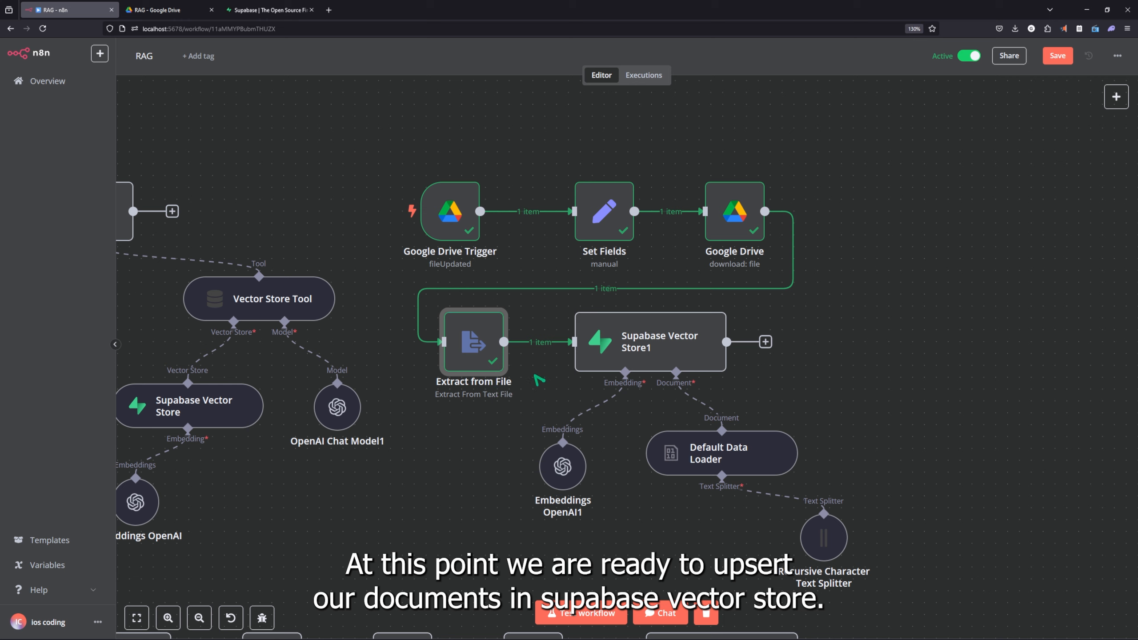
Switch to Supabase, sign in with the GitHub account and look over the new organization form without creating one
mouse_move(659, 346)
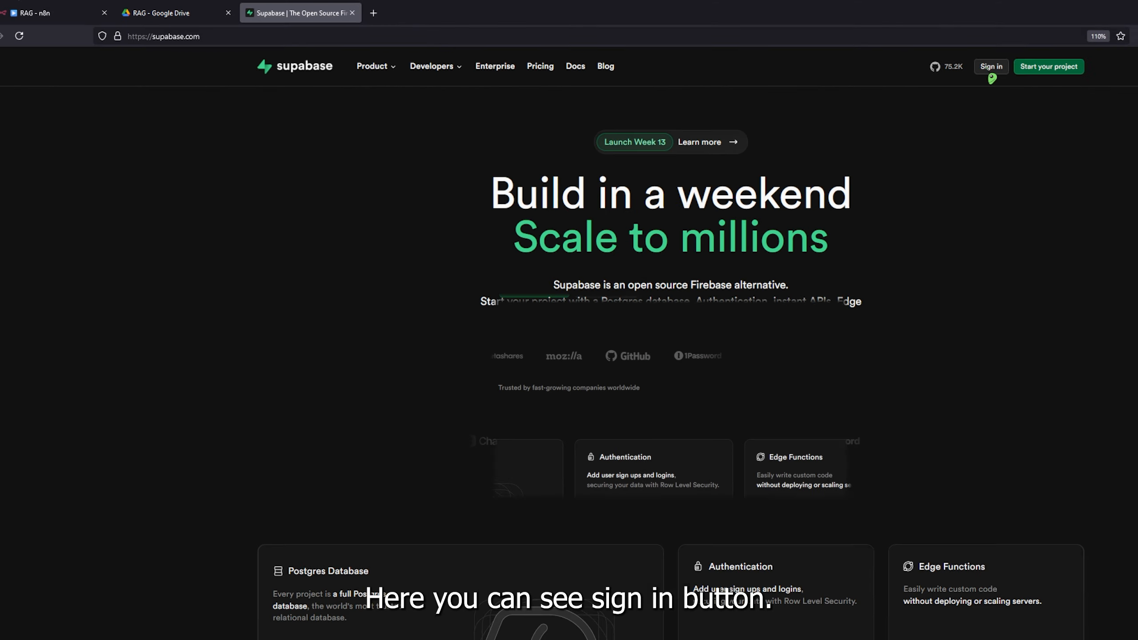
click(991, 67)
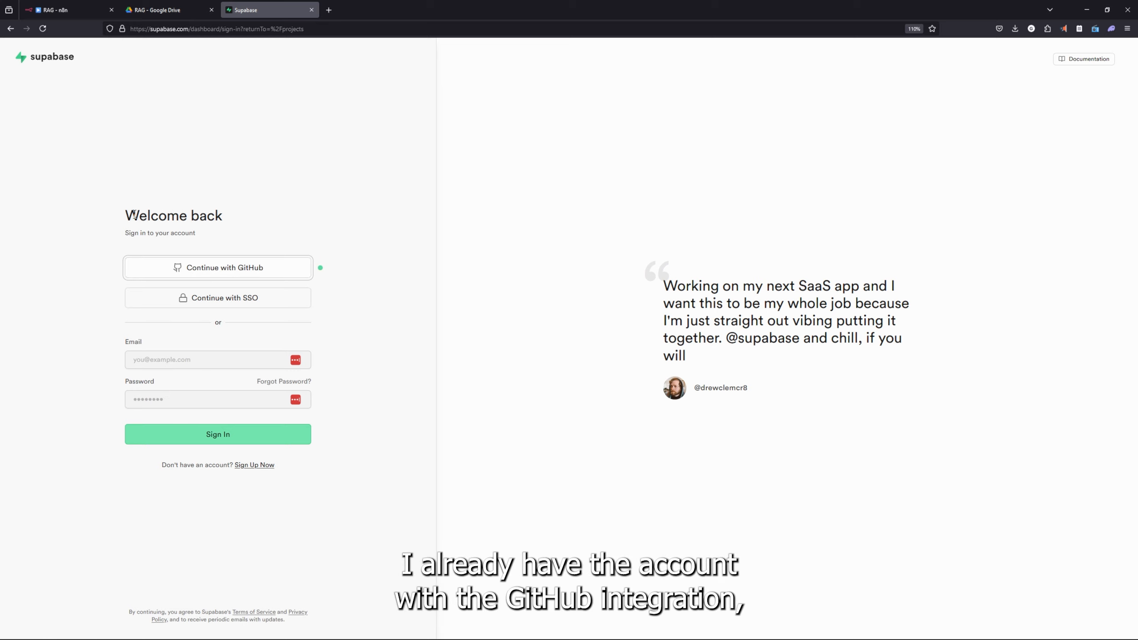
click(274, 277)
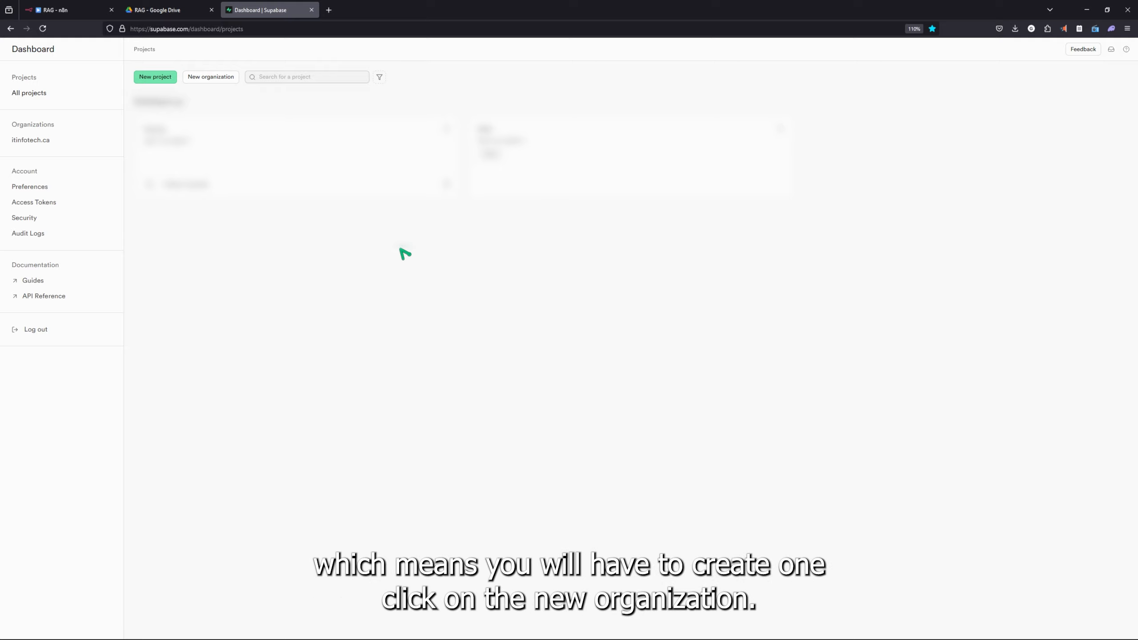
click(211, 77)
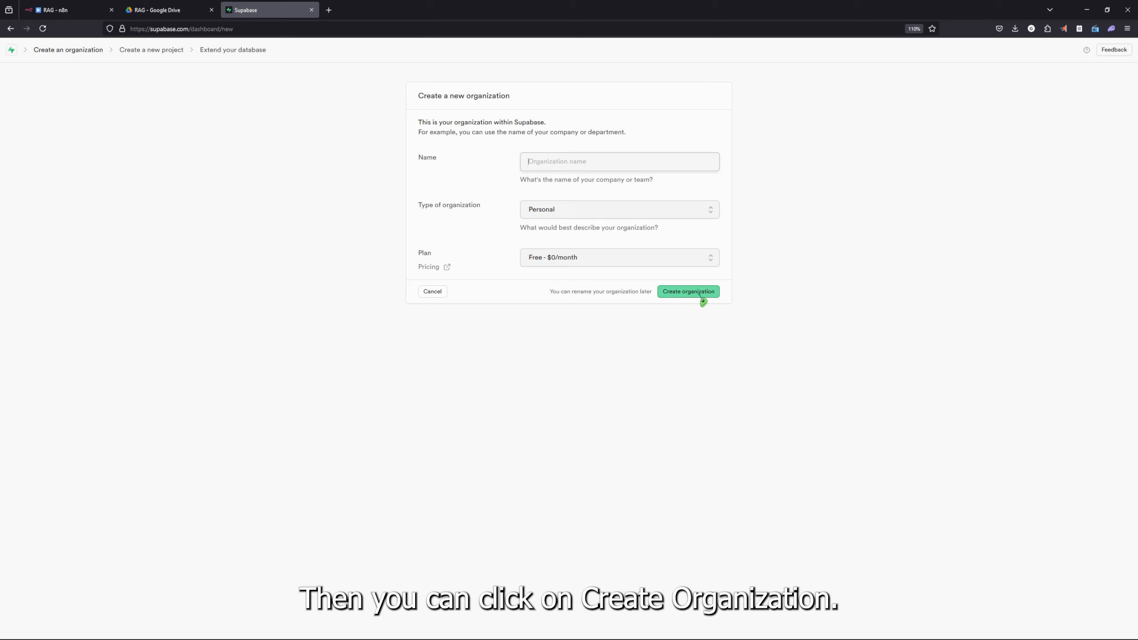
click(441, 295)
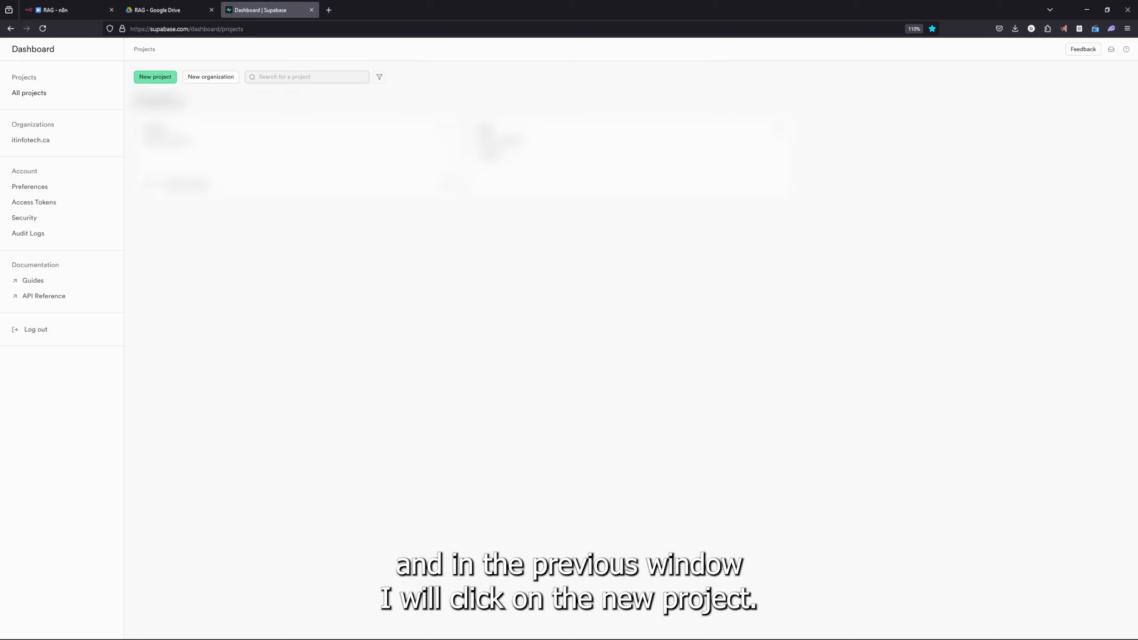
Create a Supabase project named flavourfusion in the itinfotech.ca organization, using a generated database password
click(155, 78)
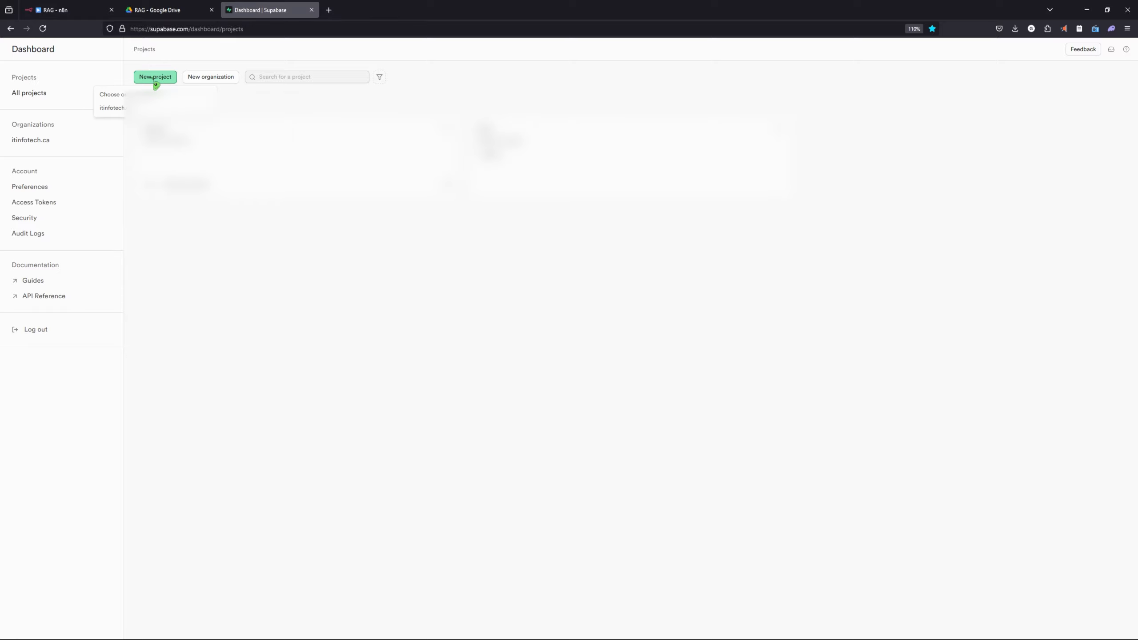
click(125, 109)
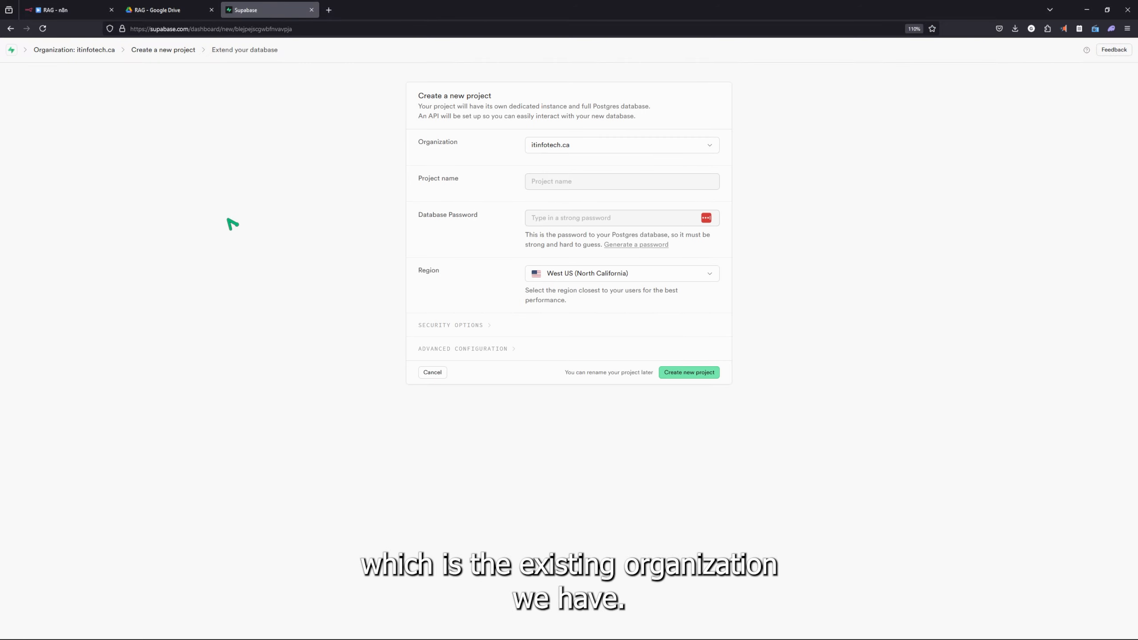
click(563, 183)
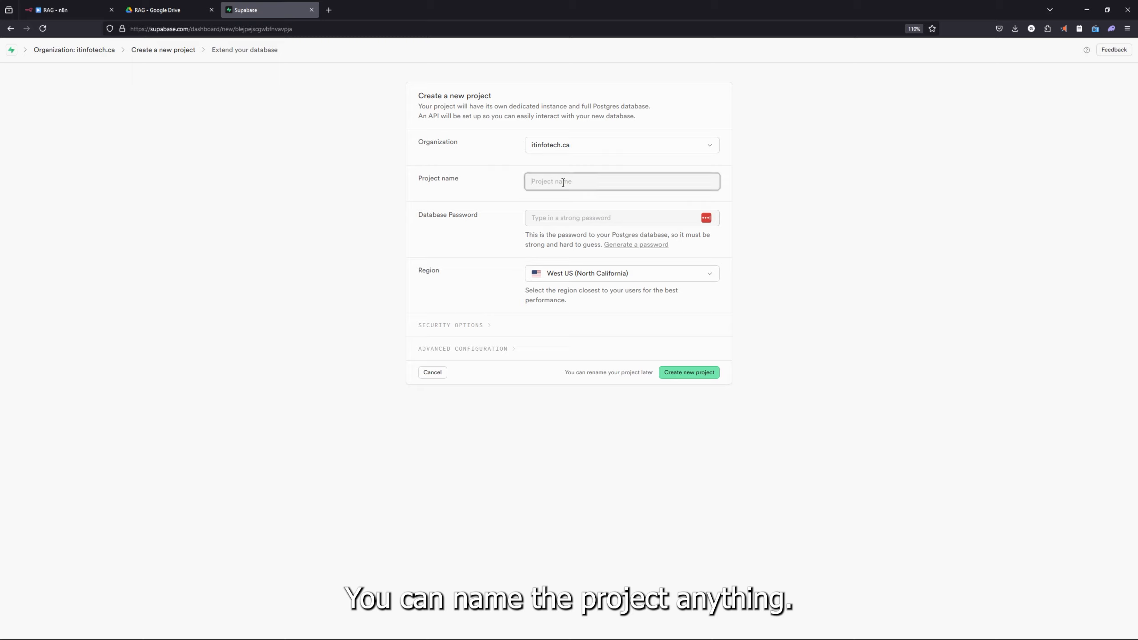
text(flavourfusion)
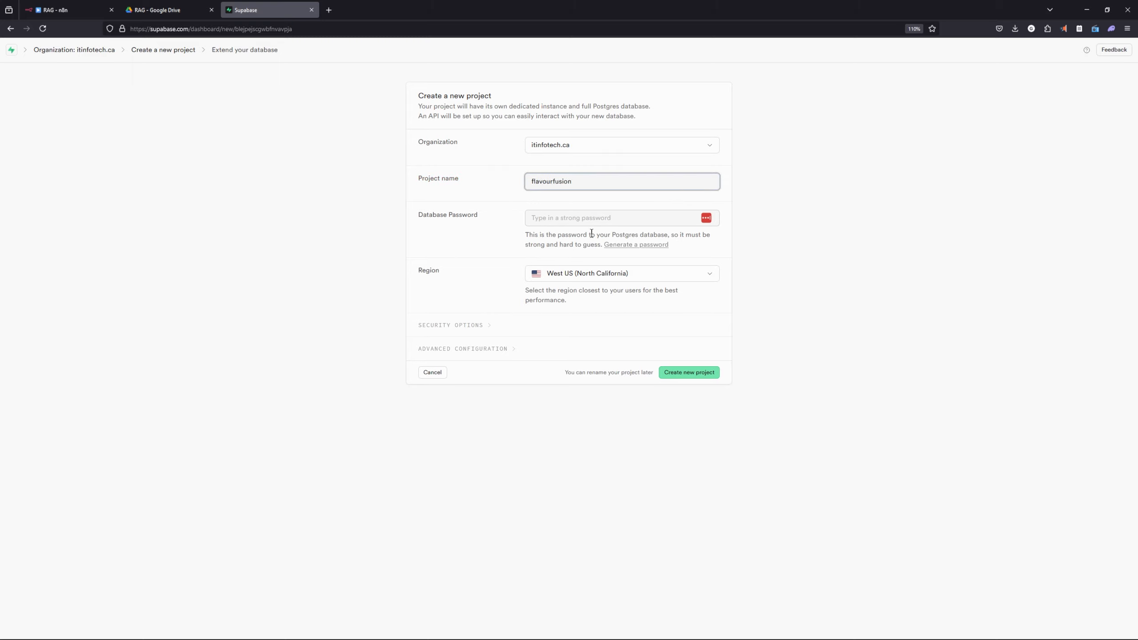
click(643, 250)
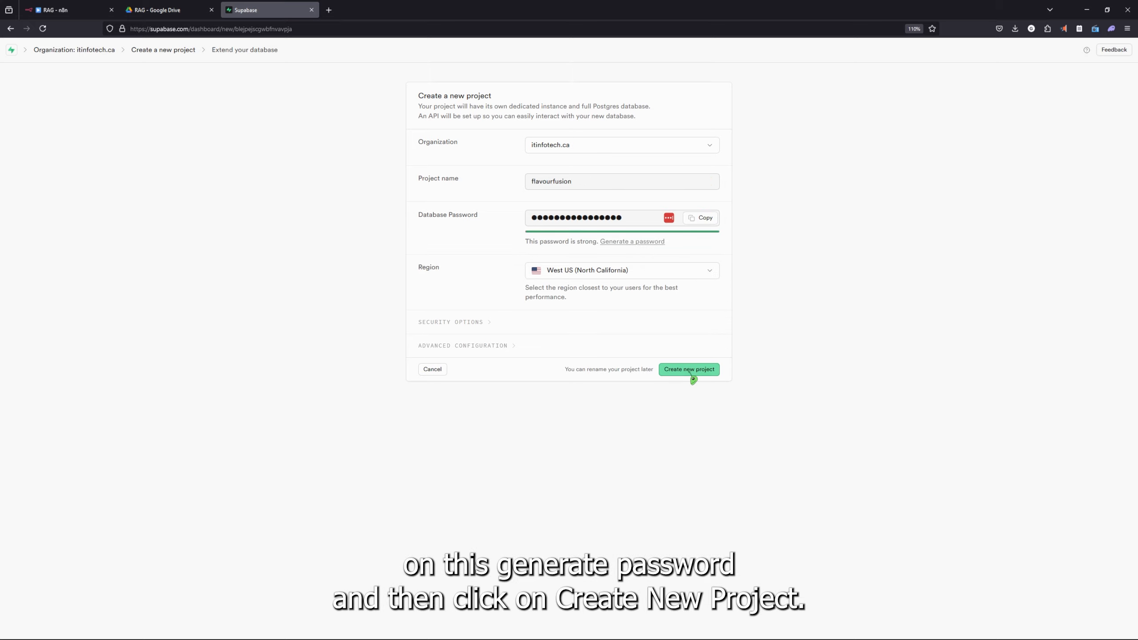
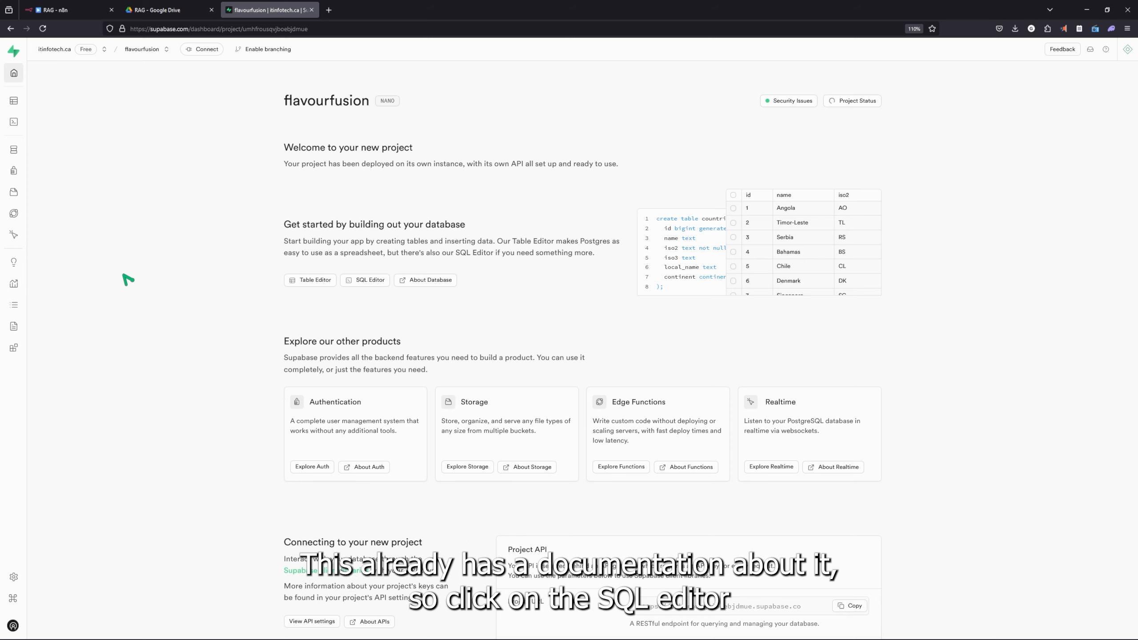
Open the project's SQL Editor and copy the database setup script from the Supabase LangChain quickstart linked in the Supabase Vector Store1 node's docs
mouse_move(18, 189)
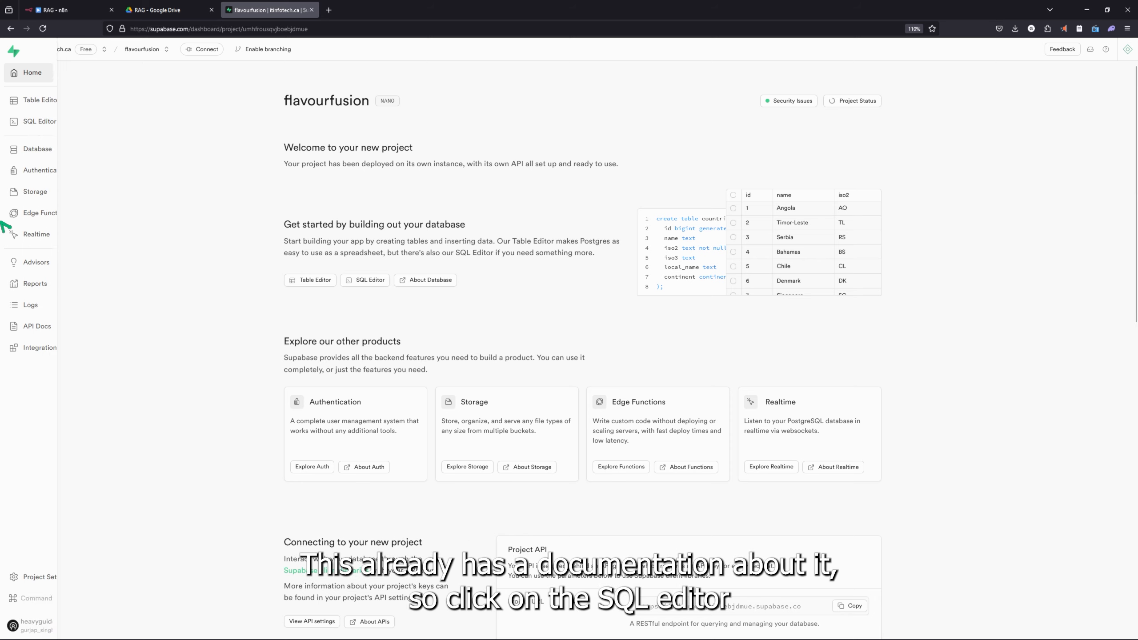
click(40, 123)
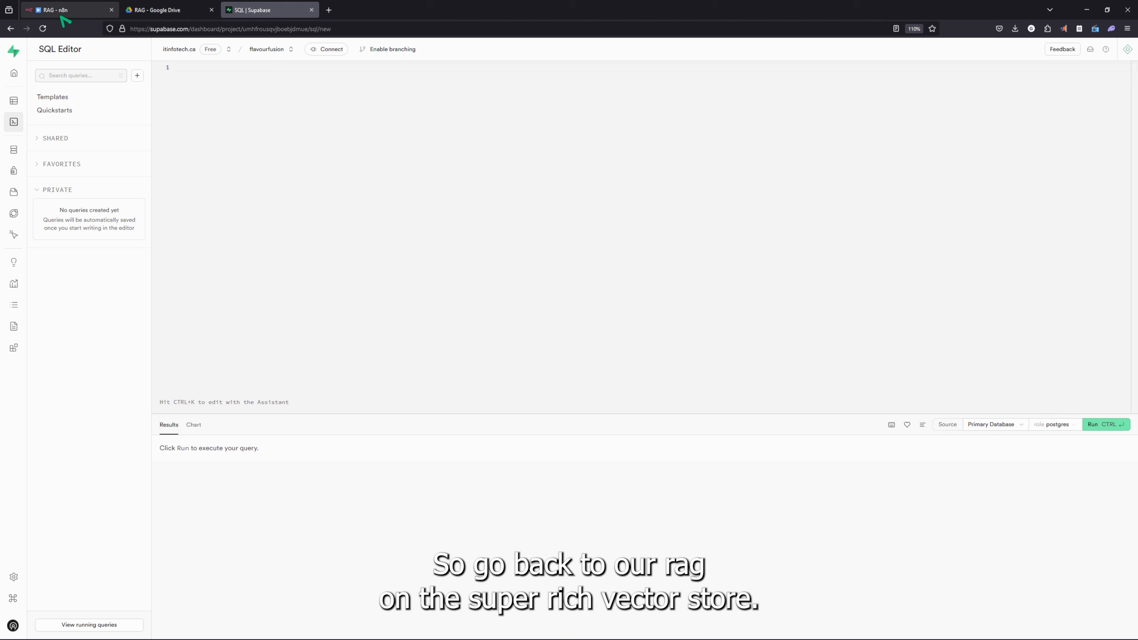
click(63, 10)
double_click(662, 347)
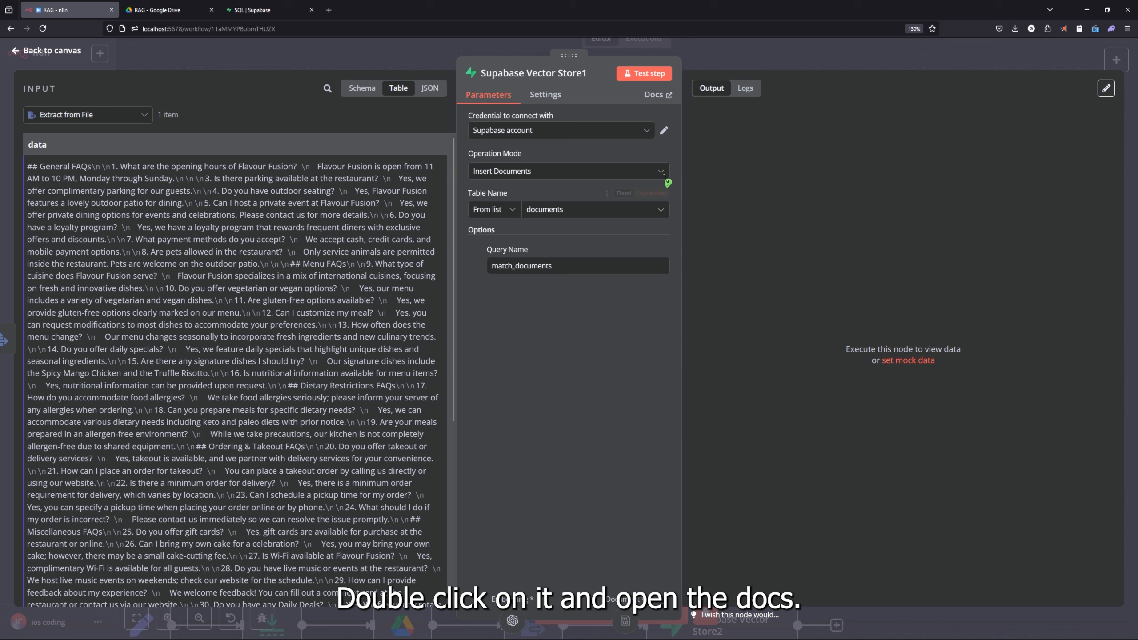
click(656, 96)
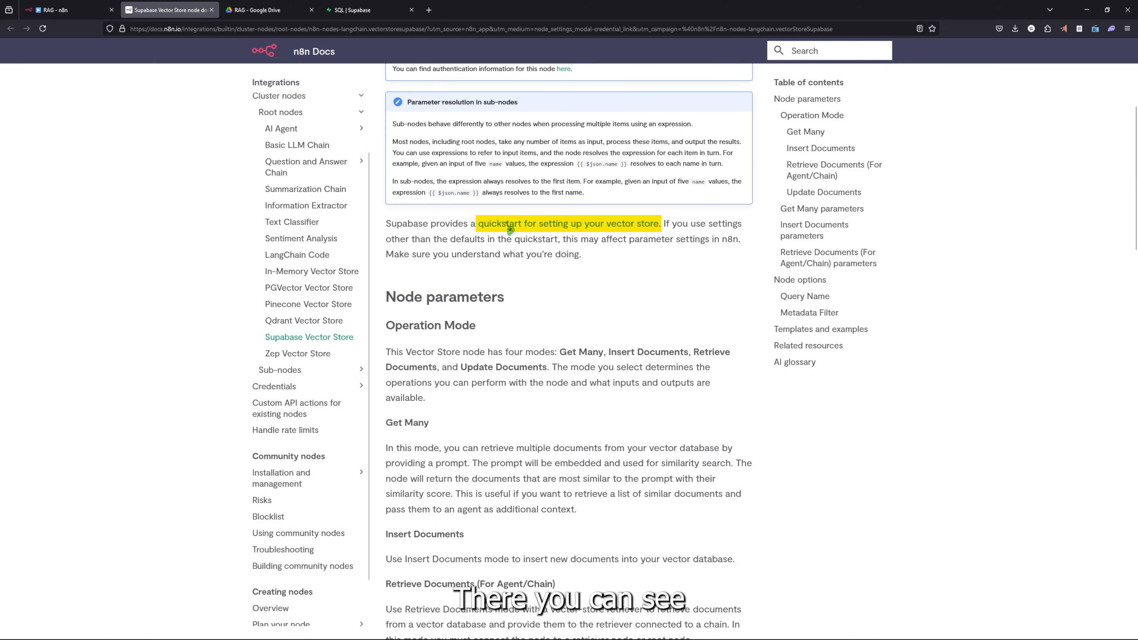
click(580, 225)
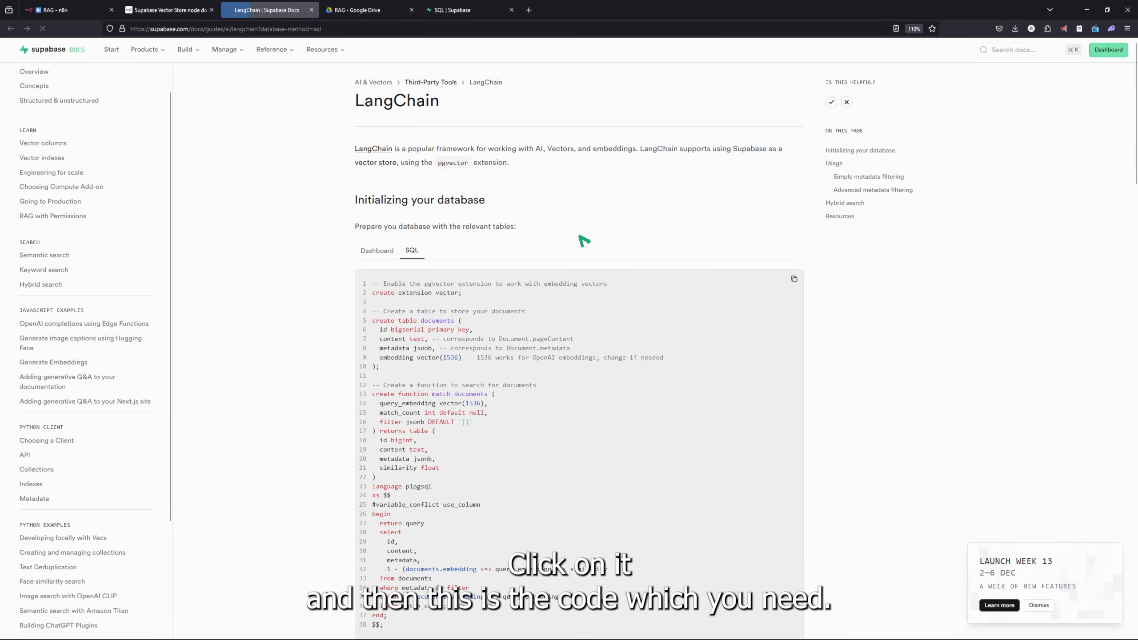
scroll(570, 278, down, 3)
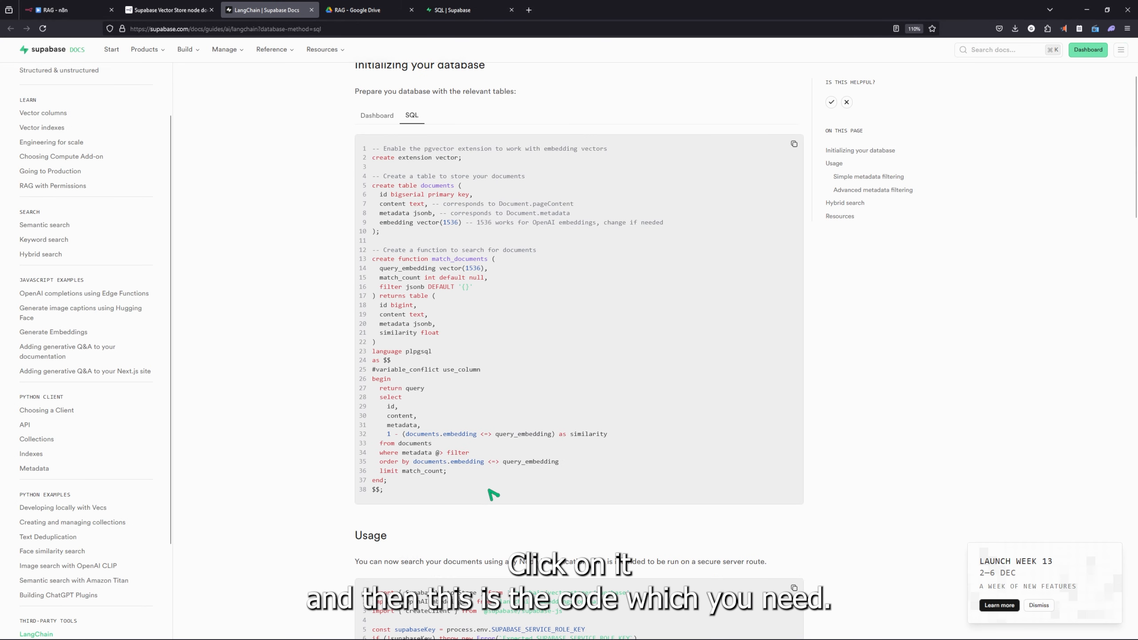
click(794, 144)
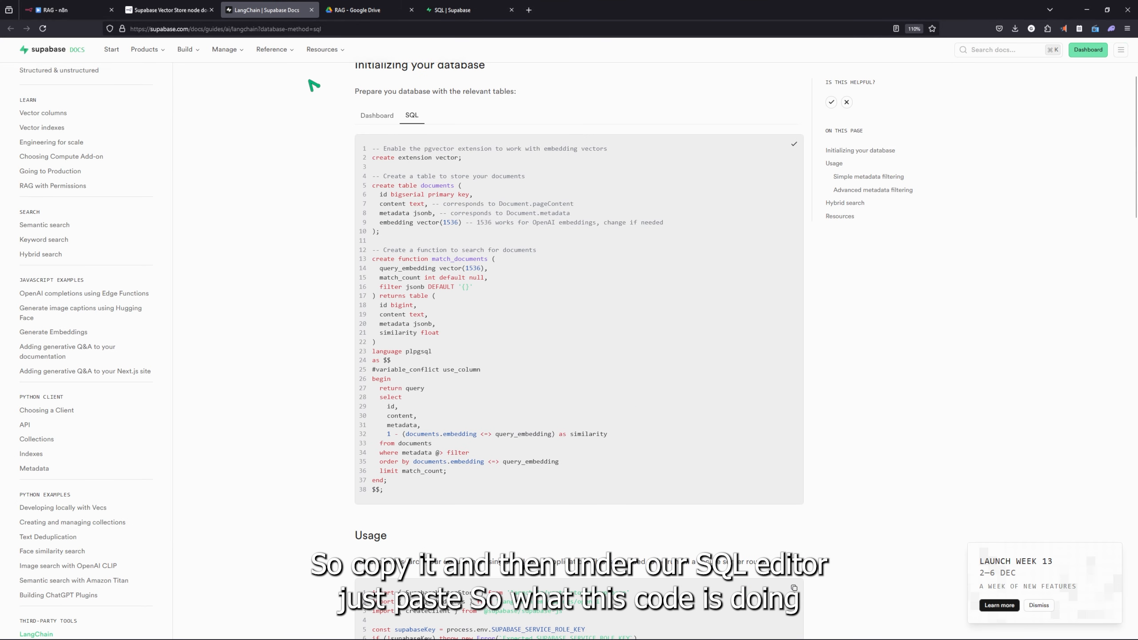
Paste the copied script into the SQL Editor and run it to create the documents table and match_documents function
click(462, 10)
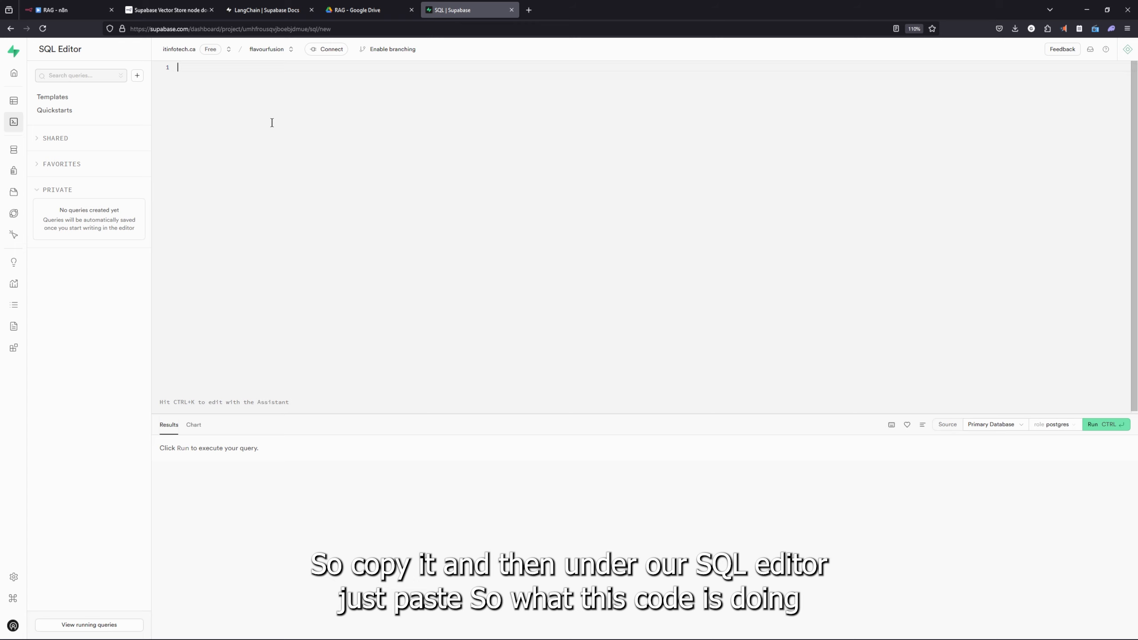
key(ctrl+v)
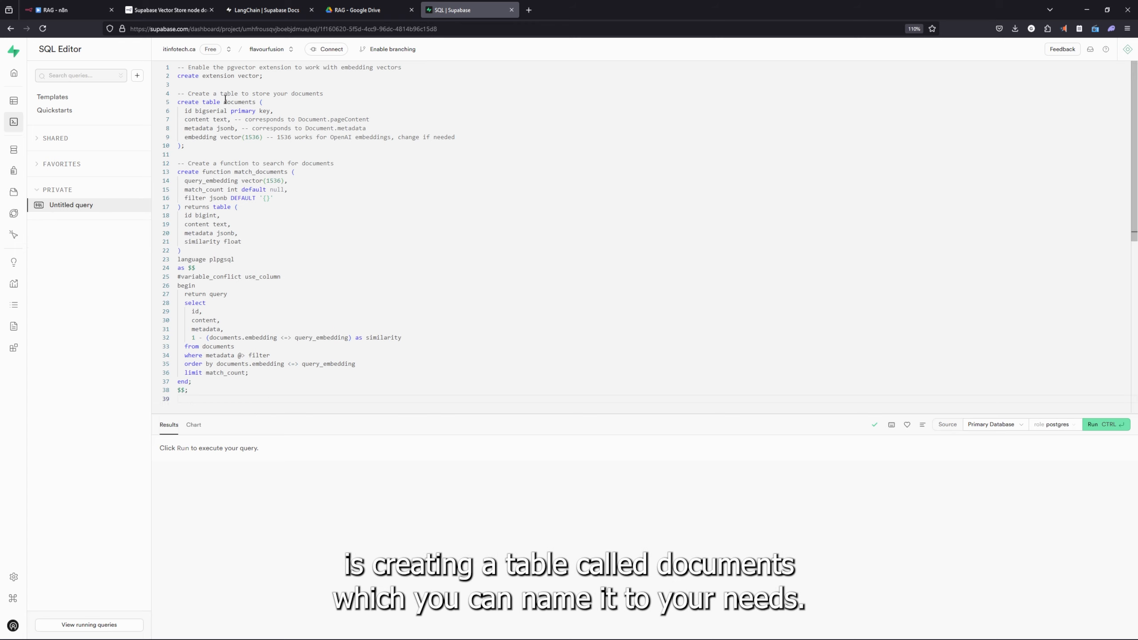
drag(224, 102, 252, 102)
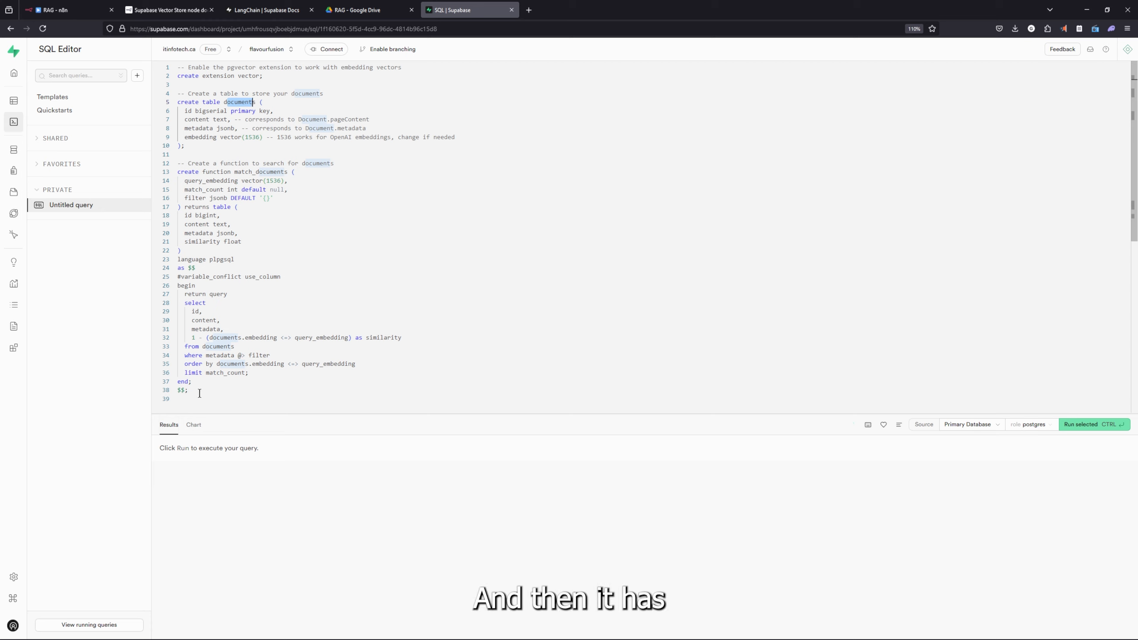
drag(190, 390, 178, 66)
click(454, 298)
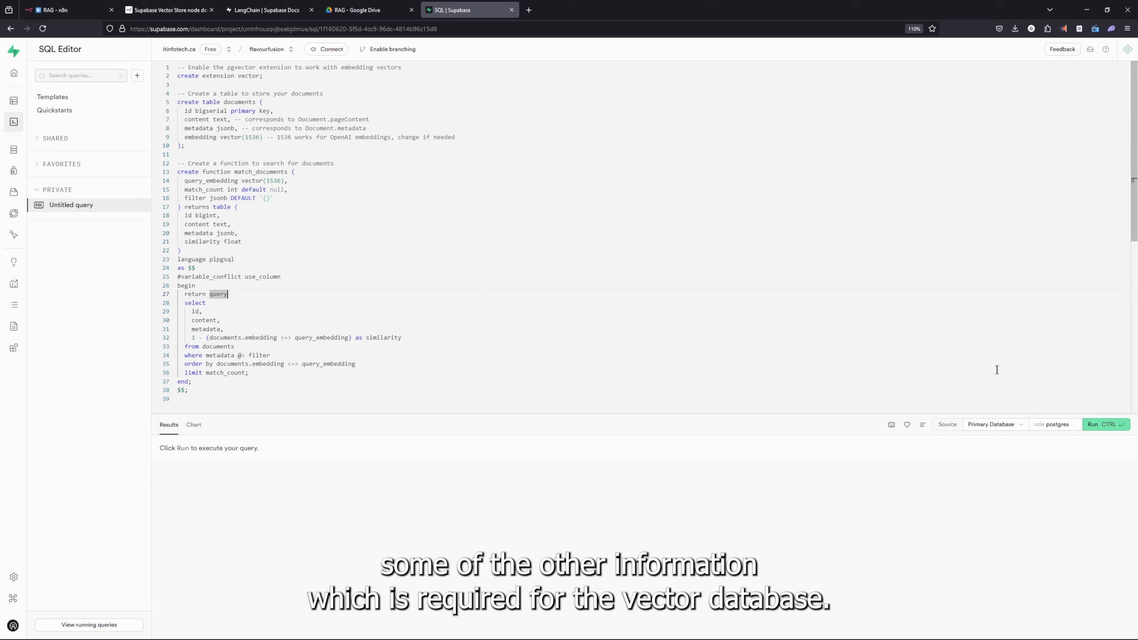
click(1093, 425)
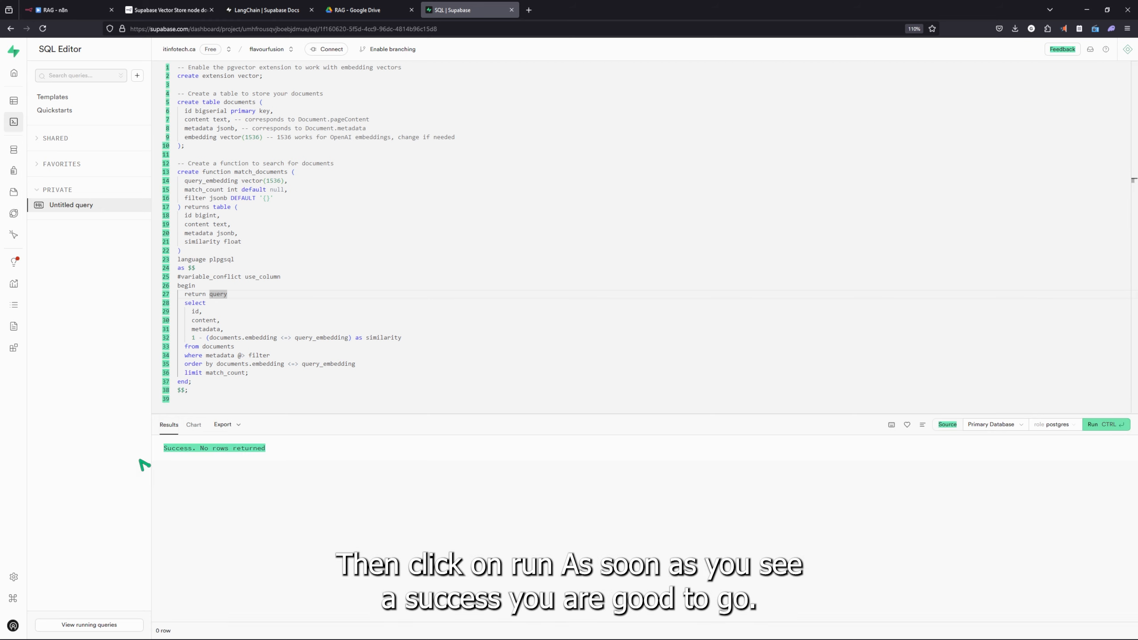
Check for the documents table in the project's database tables and open it in the Table Editor
mouse_move(4, 192)
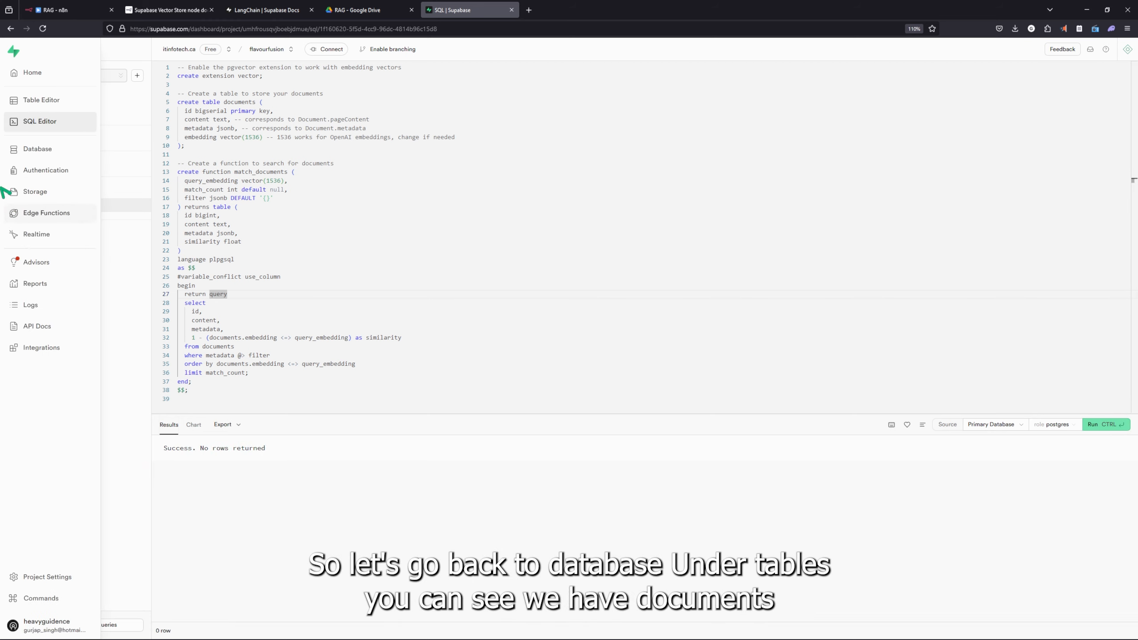
click(74, 149)
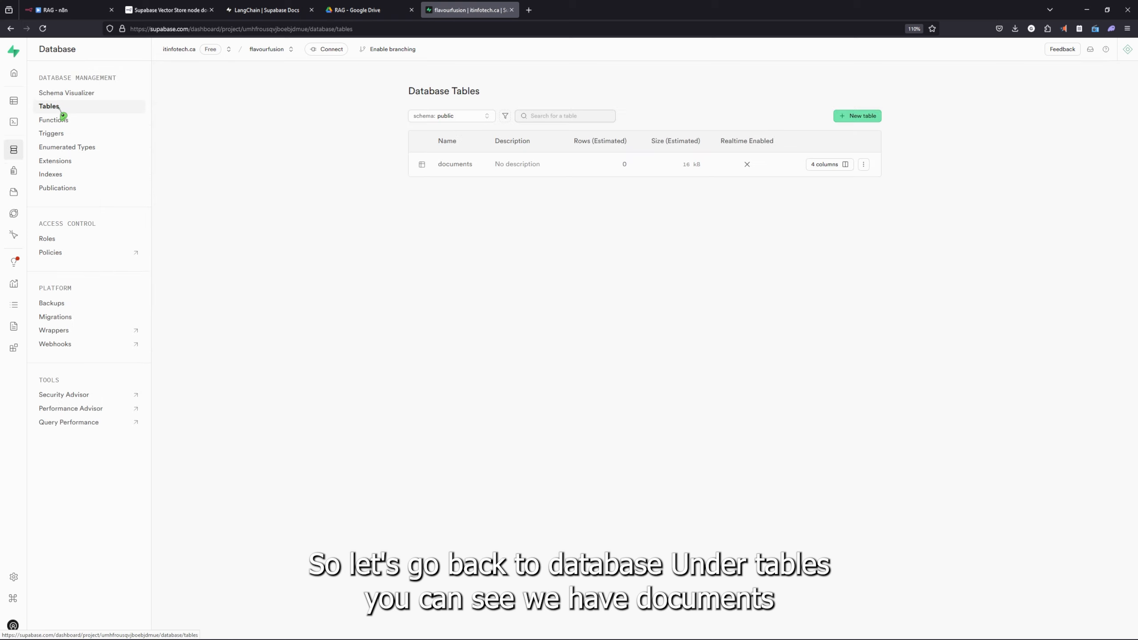
drag(439, 167, 519, 169)
mouse_move(20, 118)
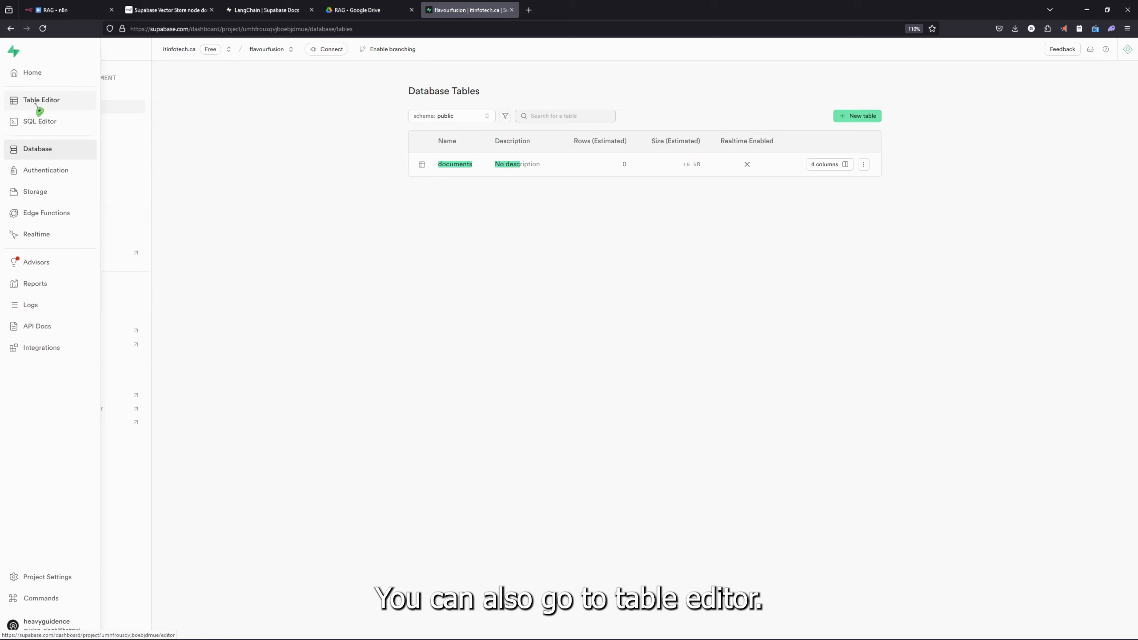
click(38, 107)
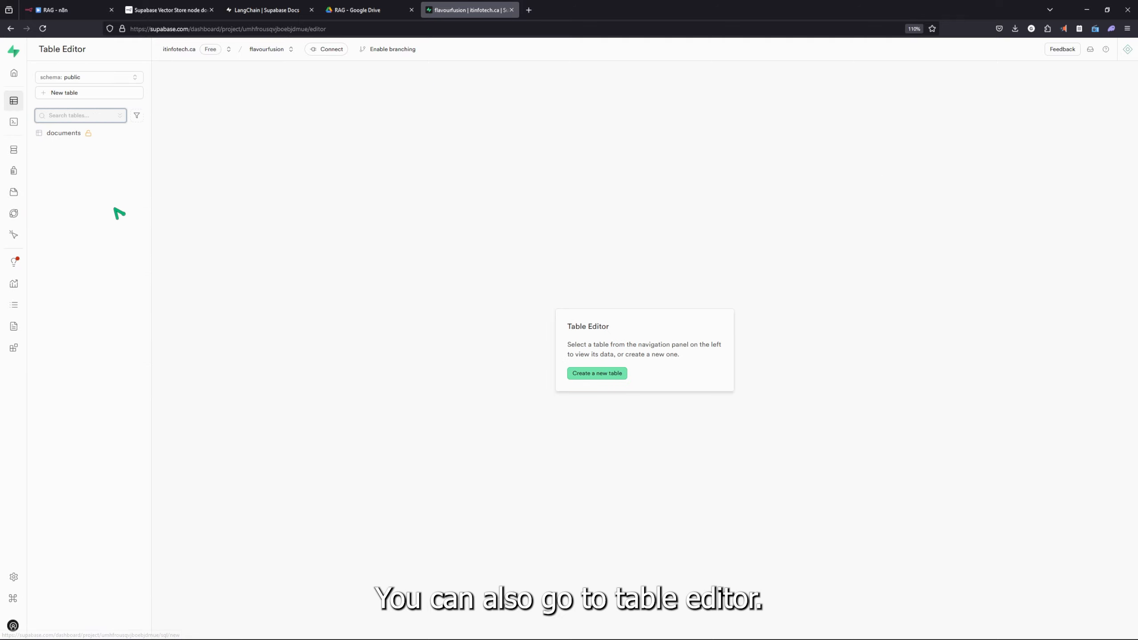
click(59, 136)
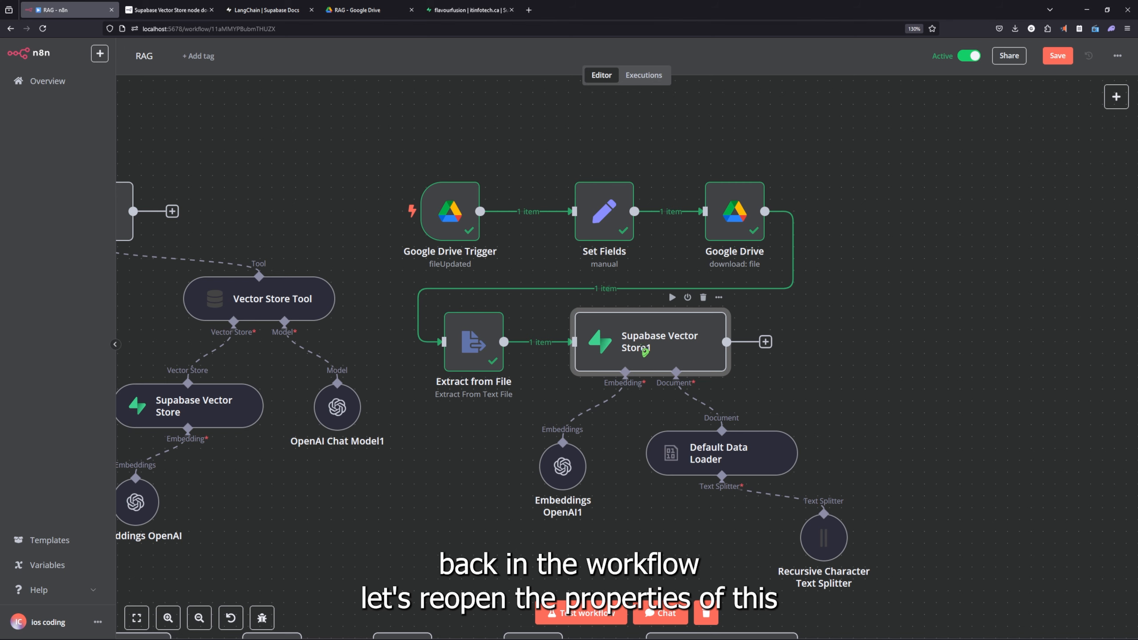
In n8n, check the Supabase Vector Store1 credential choices, select the Insert Documents operation mode and return to the canvas
double_click(666, 353)
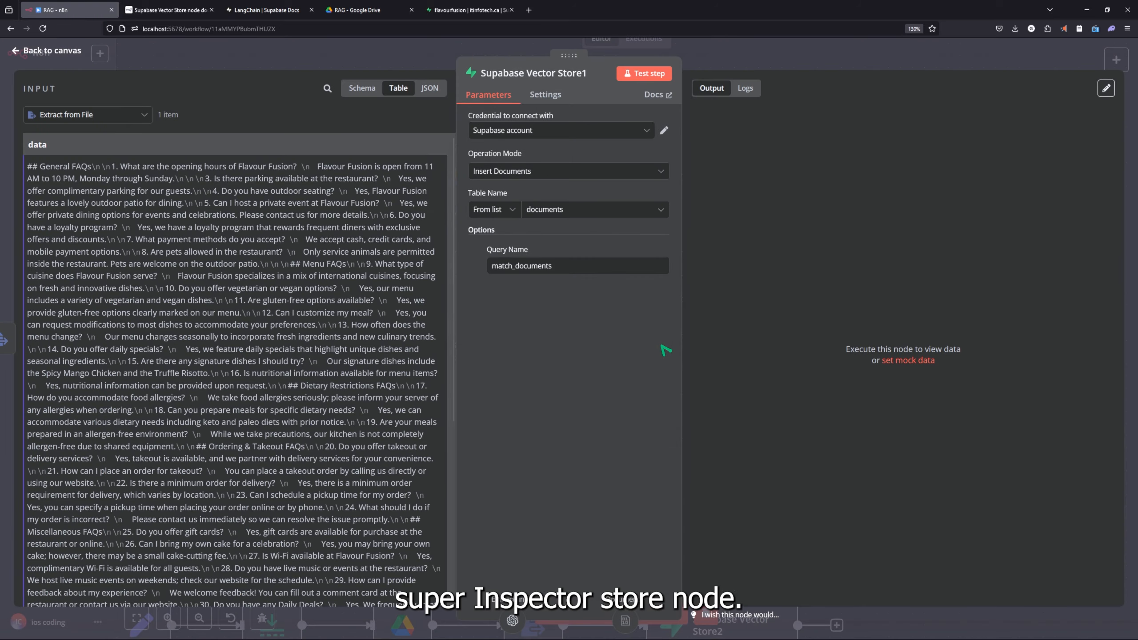
click(651, 139)
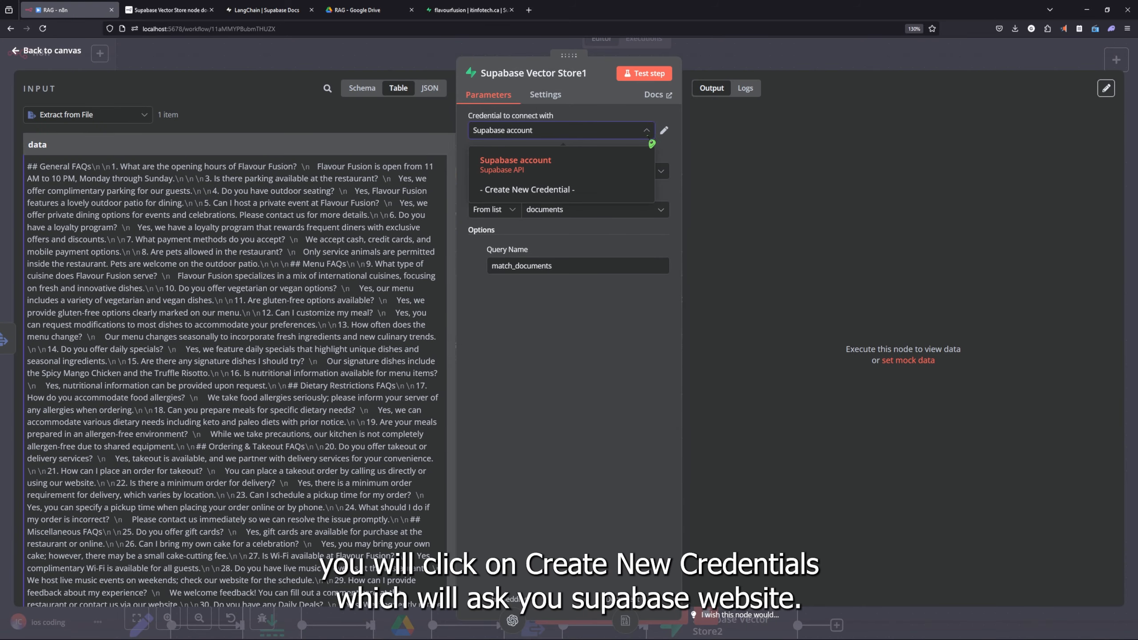
click(548, 191)
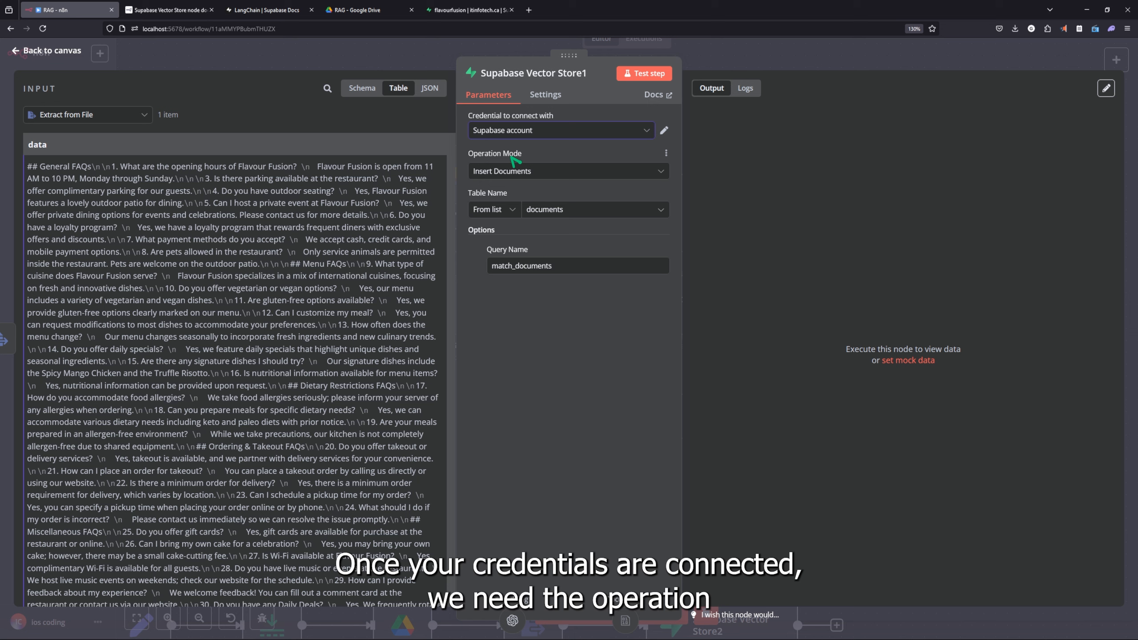
click(538, 175)
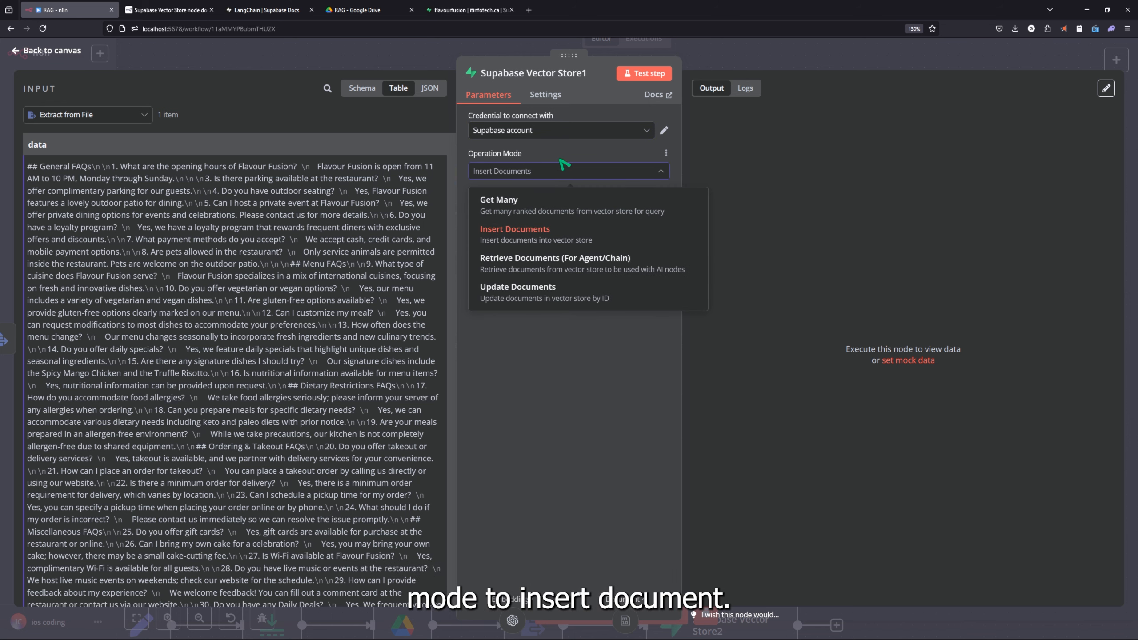
click(552, 226)
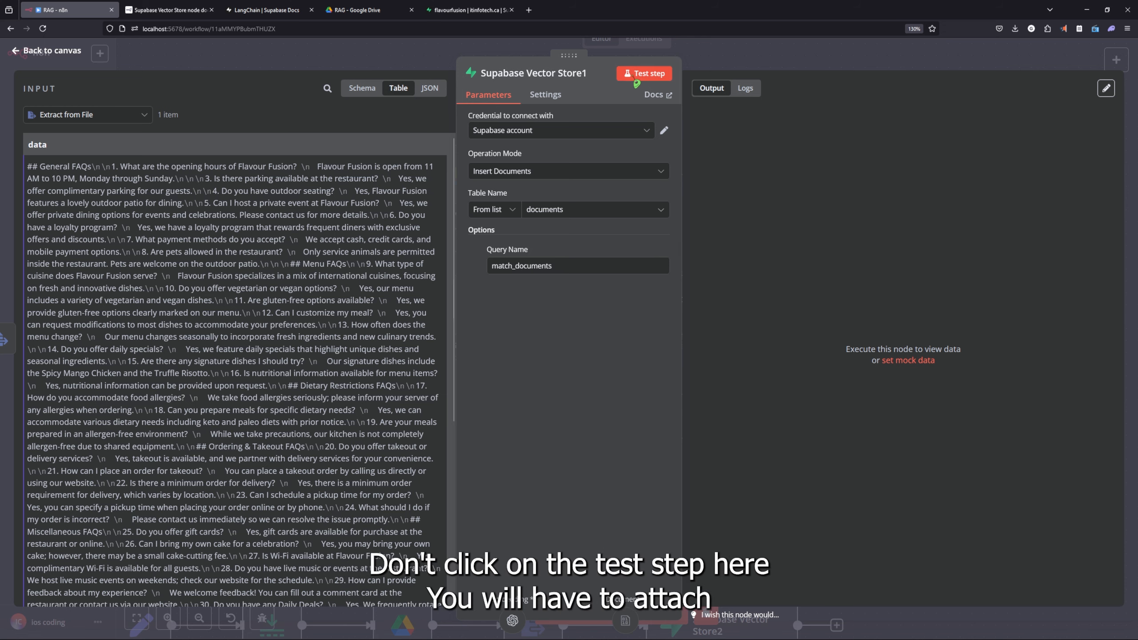
click(738, 63)
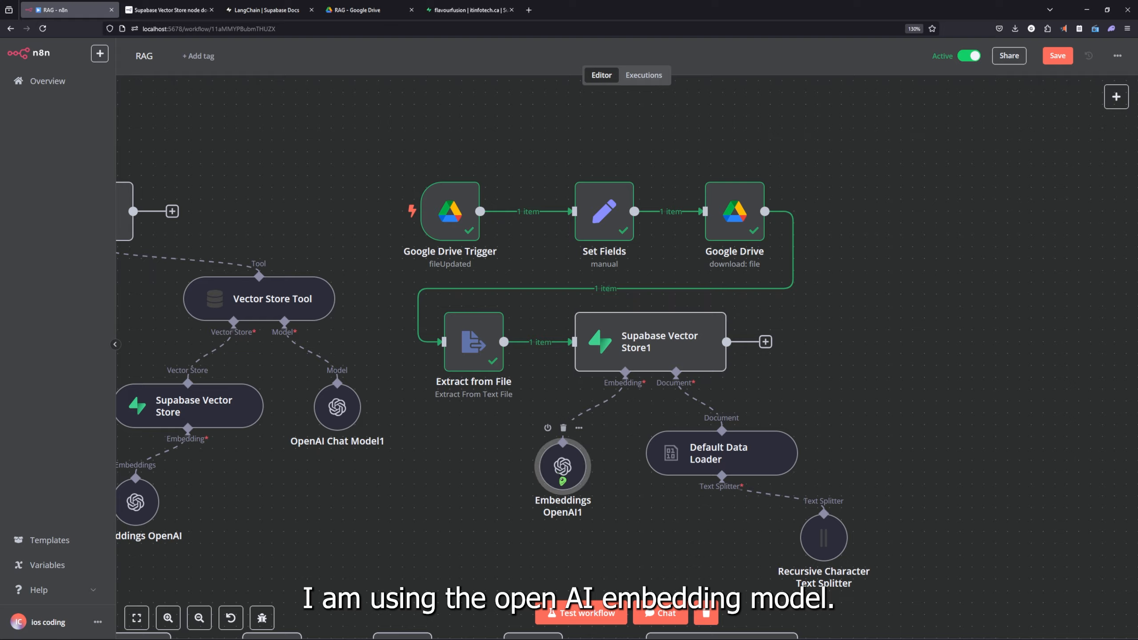
Review the settings of the Embeddings OpenAI1 node attached to Supabase Vector Store1
double_click(563, 478)
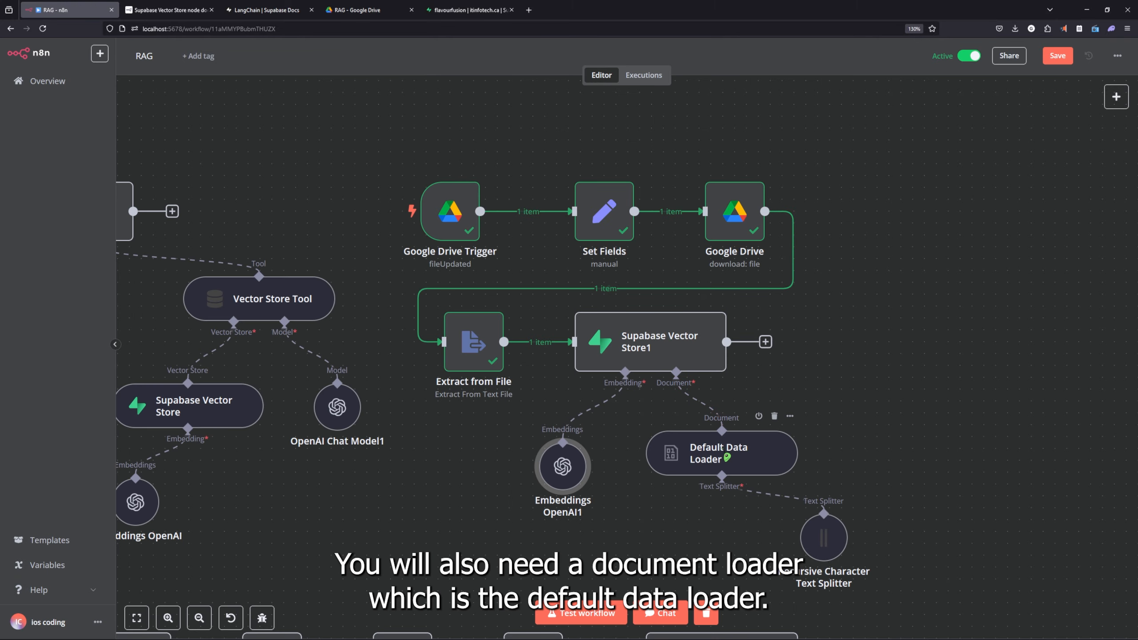
Review the Default Data Loader's file_id metadata property and compare its value with the mapped output of the Set Fields node
double_click(716, 456)
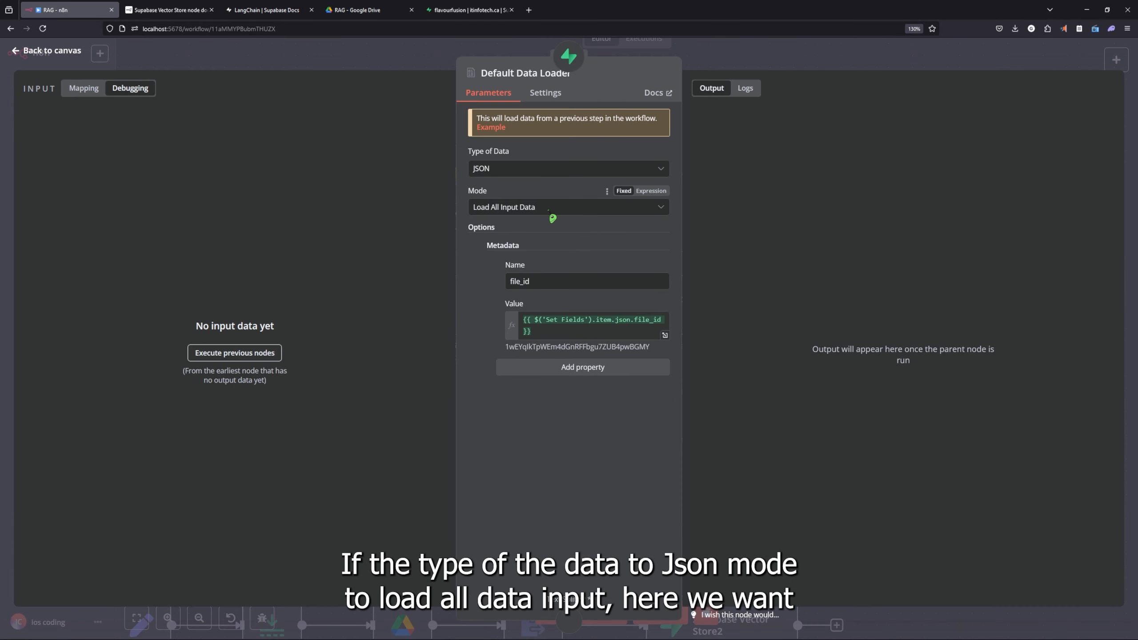
double_click(546, 283)
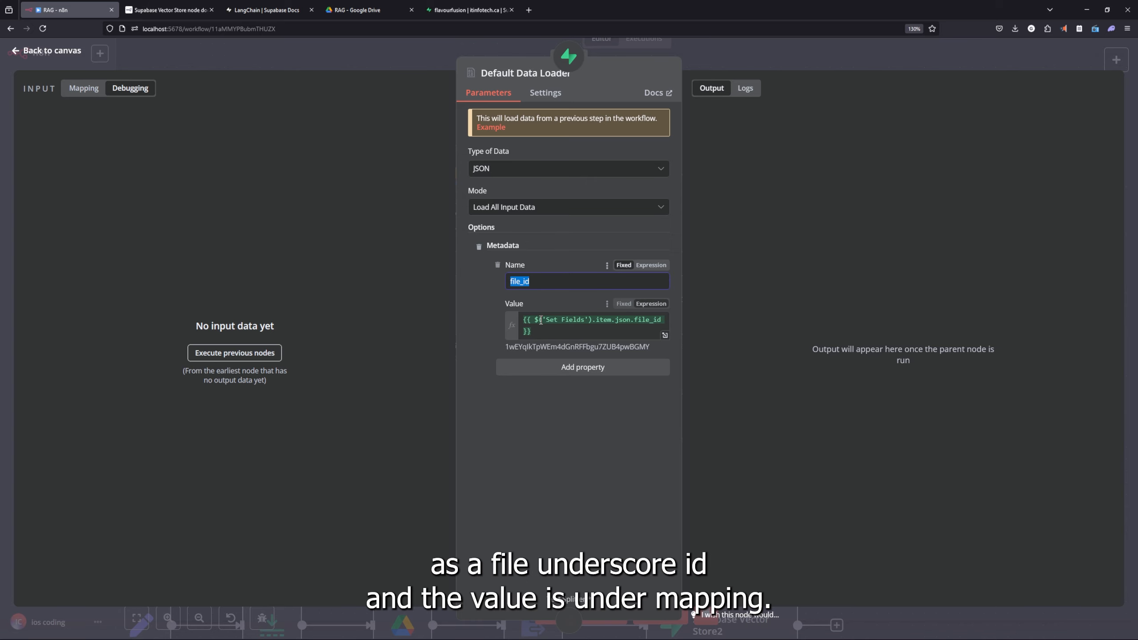
click(85, 89)
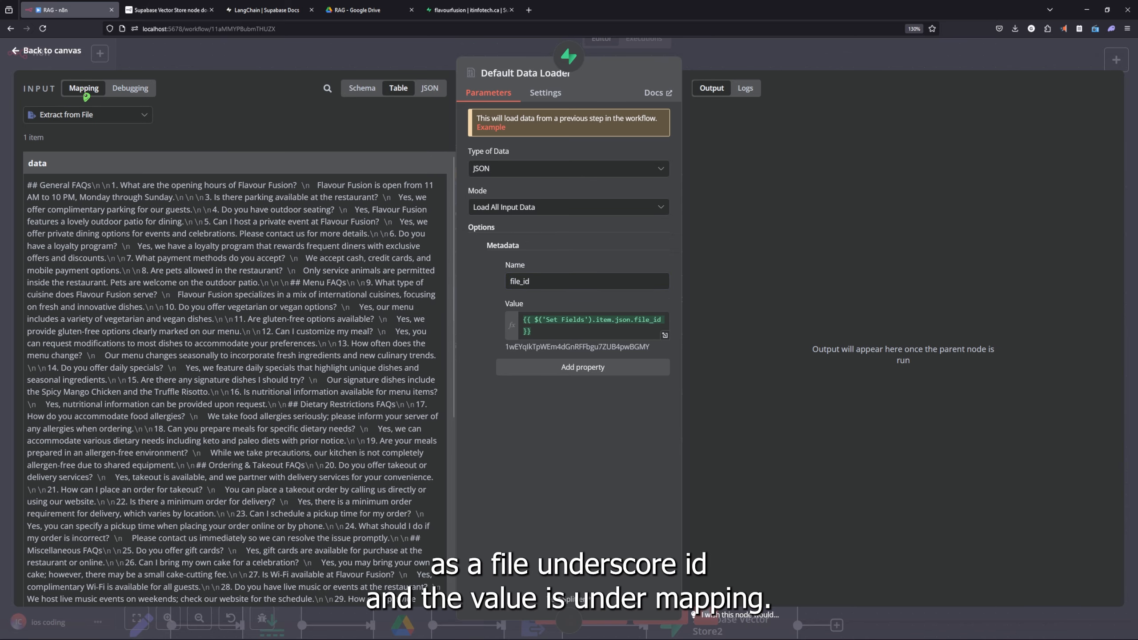
click(89, 117)
click(62, 187)
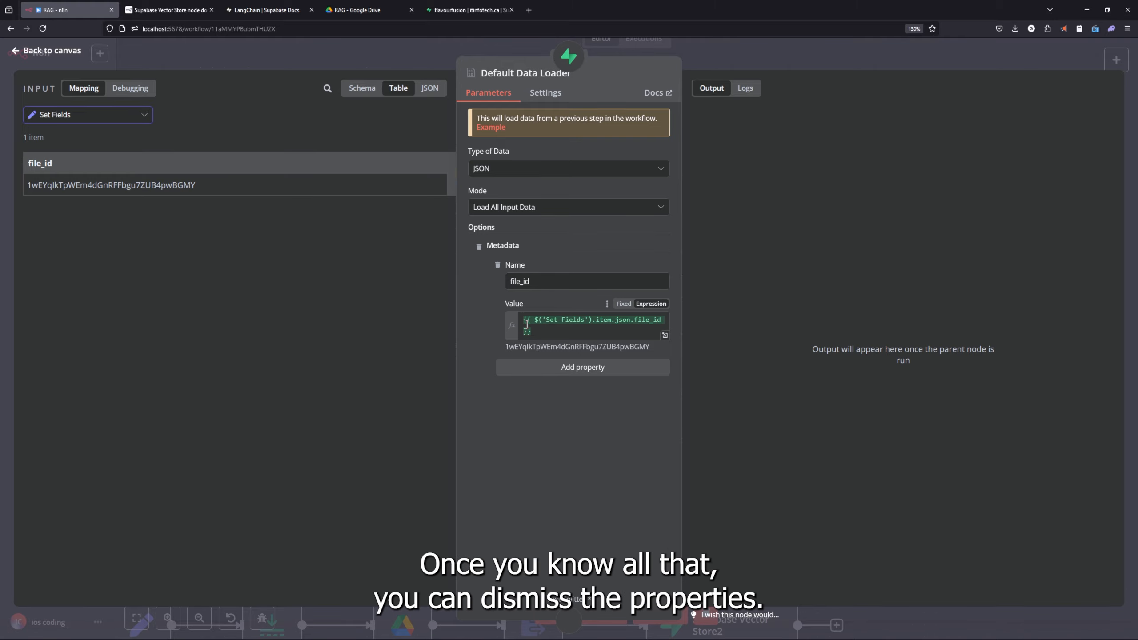
click(756, 58)
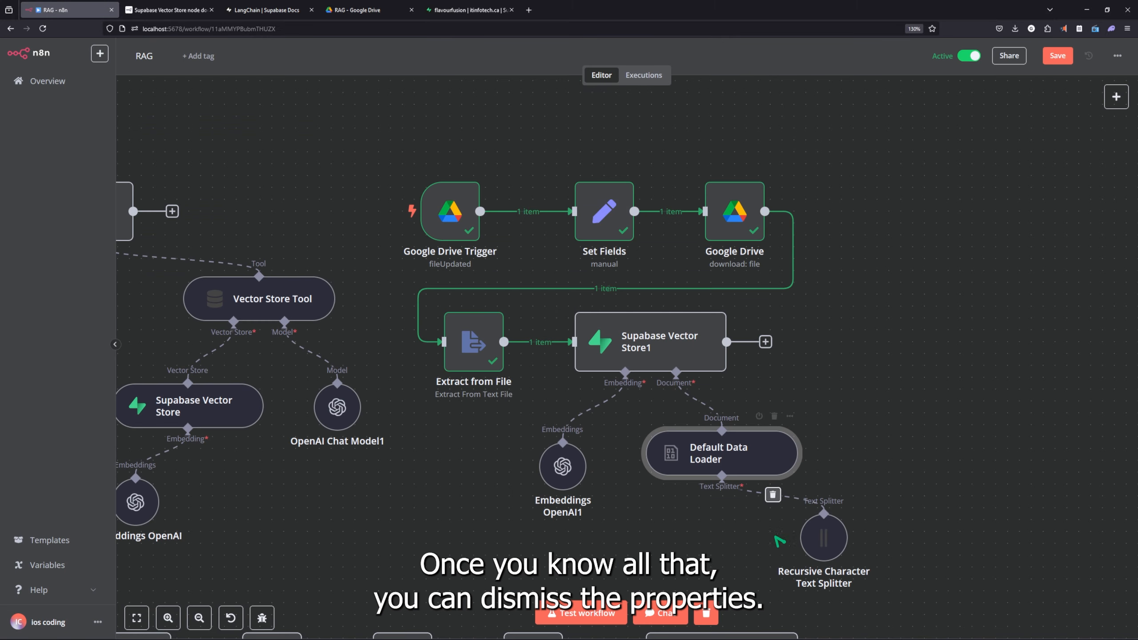
Review the chunk size and chunk overlap settings of the Recursive Character Text Splitter node
scroll(710, 474, down, 3)
drag(711, 474, 703, 450)
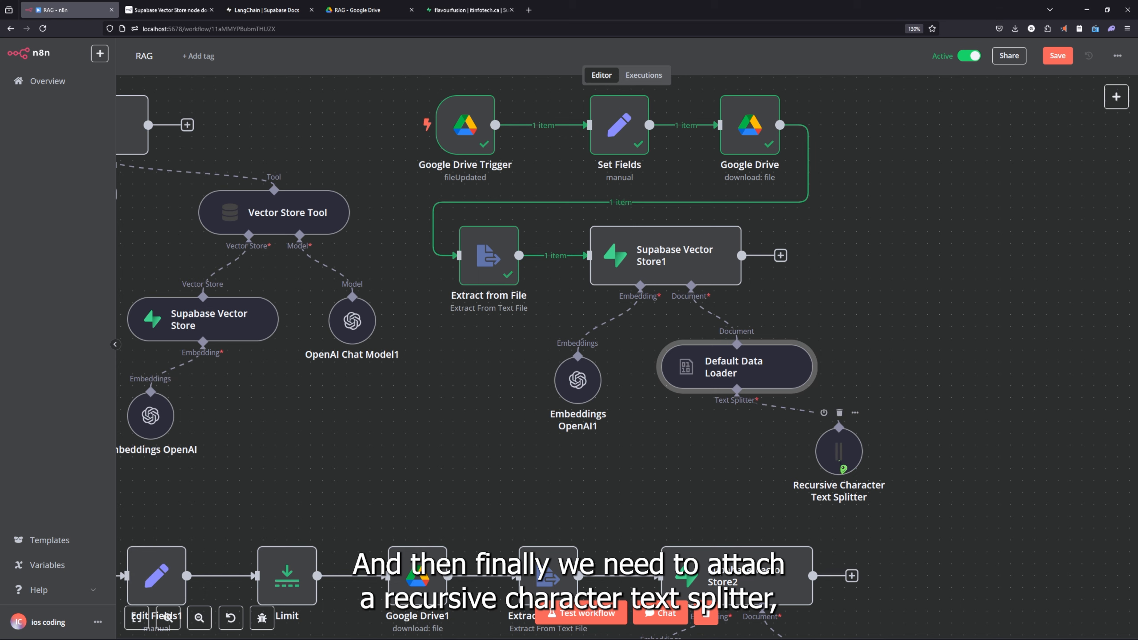
double_click(845, 469)
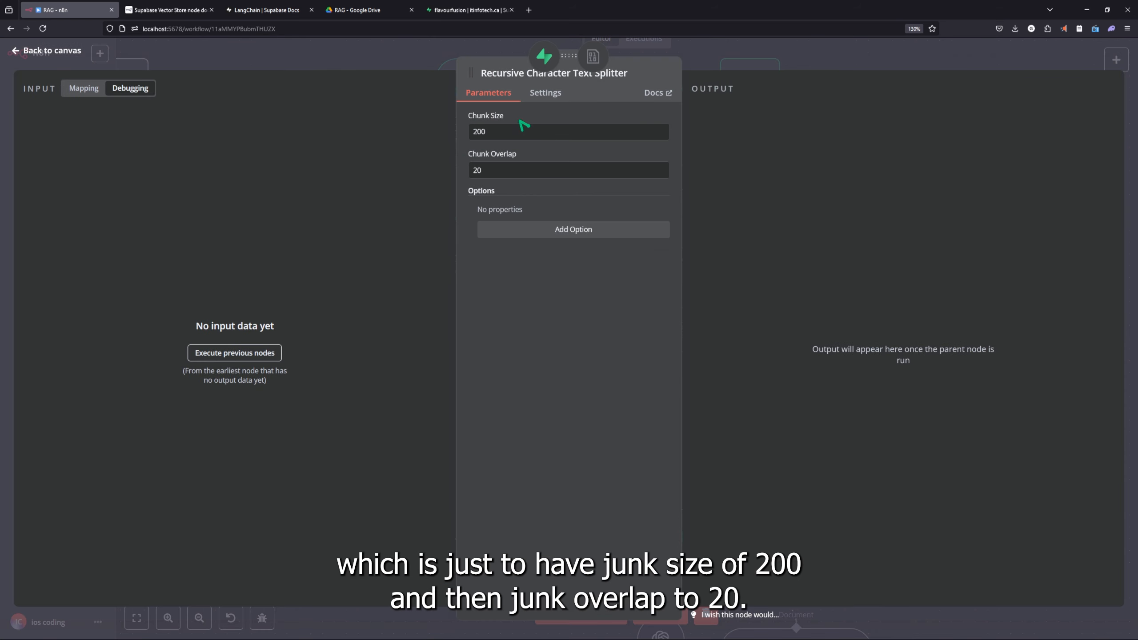
double_click(495, 132)
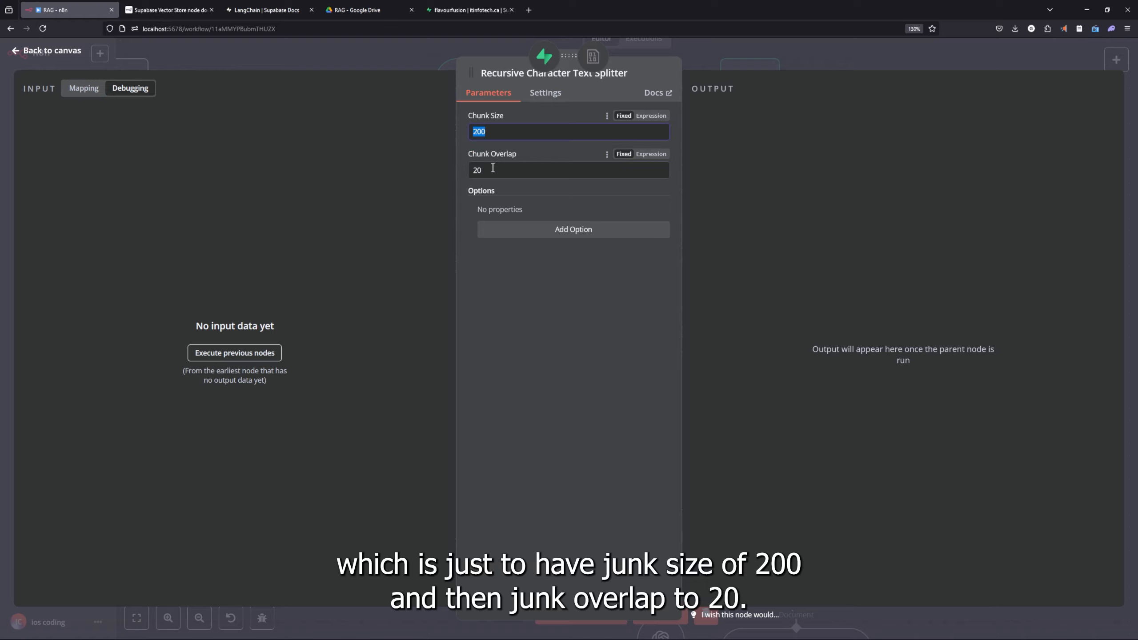
double_click(495, 170)
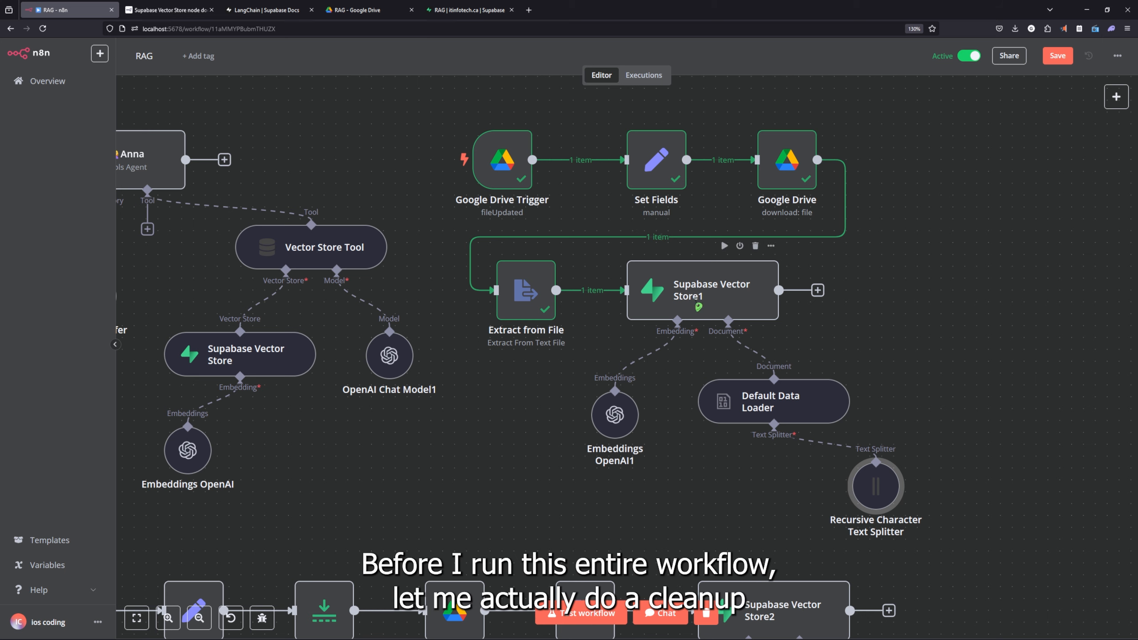
Switch to Supabase, delete all rows from the documents table and reload the page
click(471, 11)
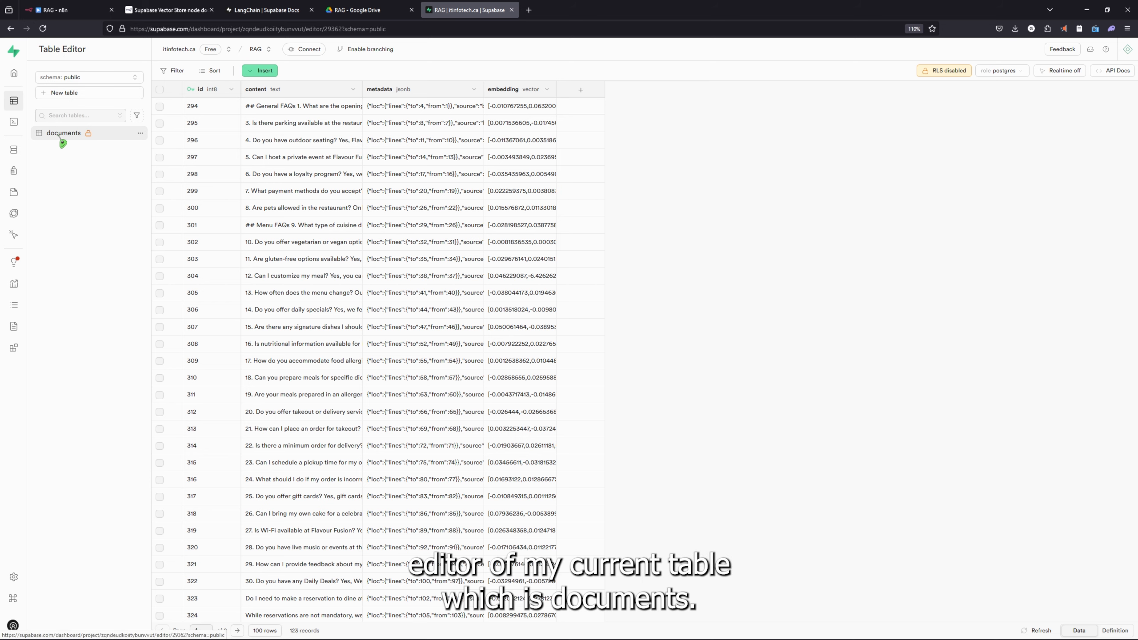
click(160, 89)
click(179, 70)
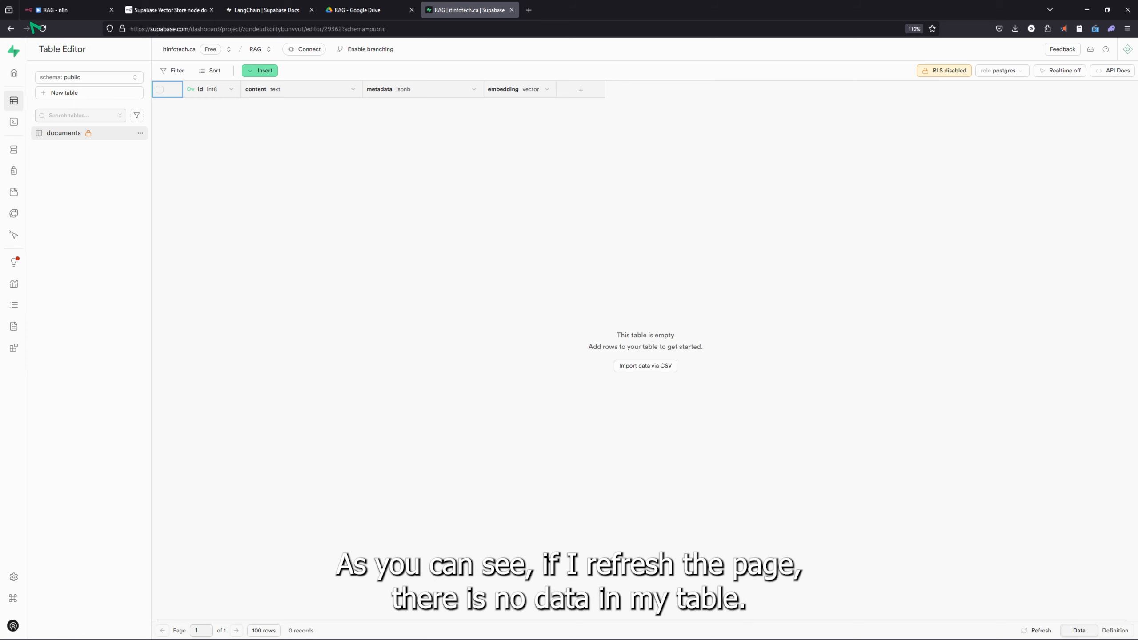
click(42, 28)
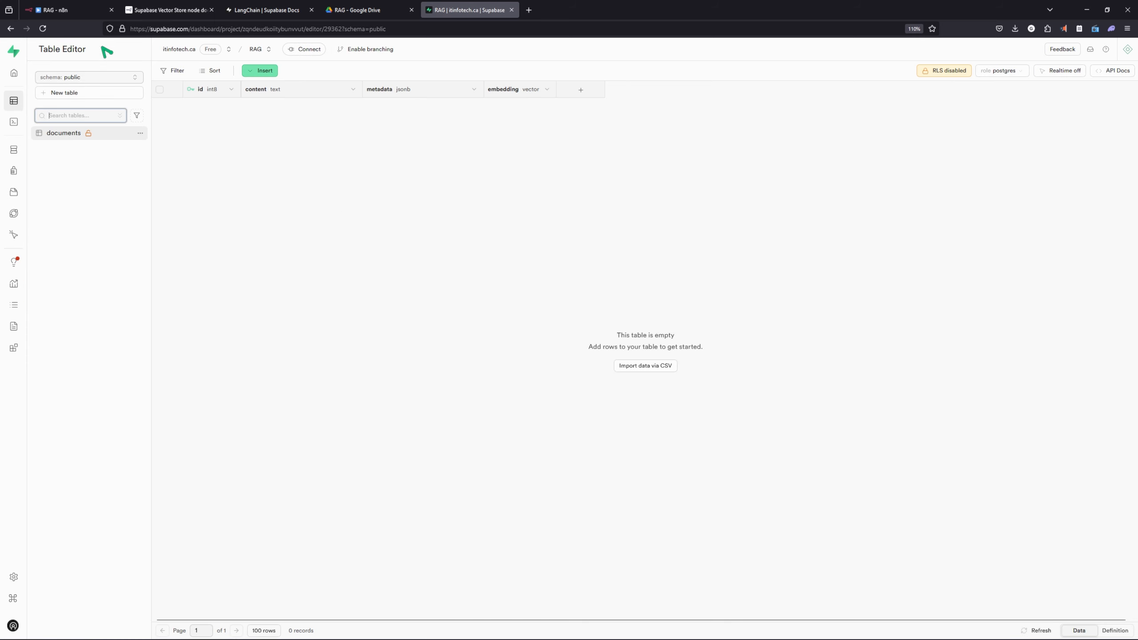
In n8n, run the Supabase Vector Store1 node, and reload the documents table in Supabase to check the inserted records
click(59, 10)
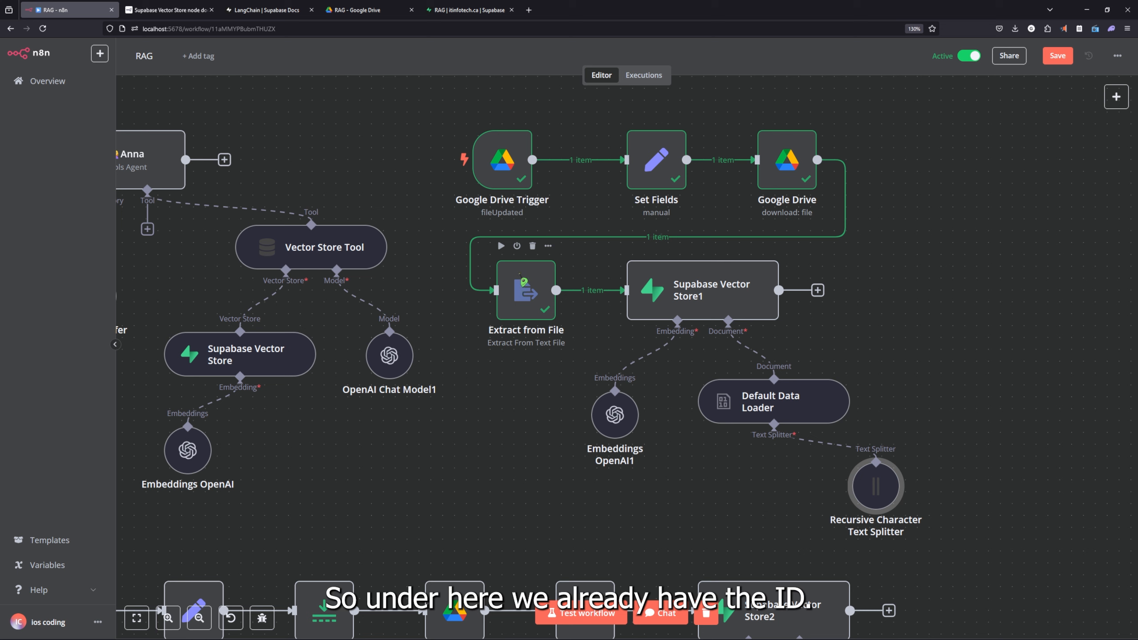
click(725, 246)
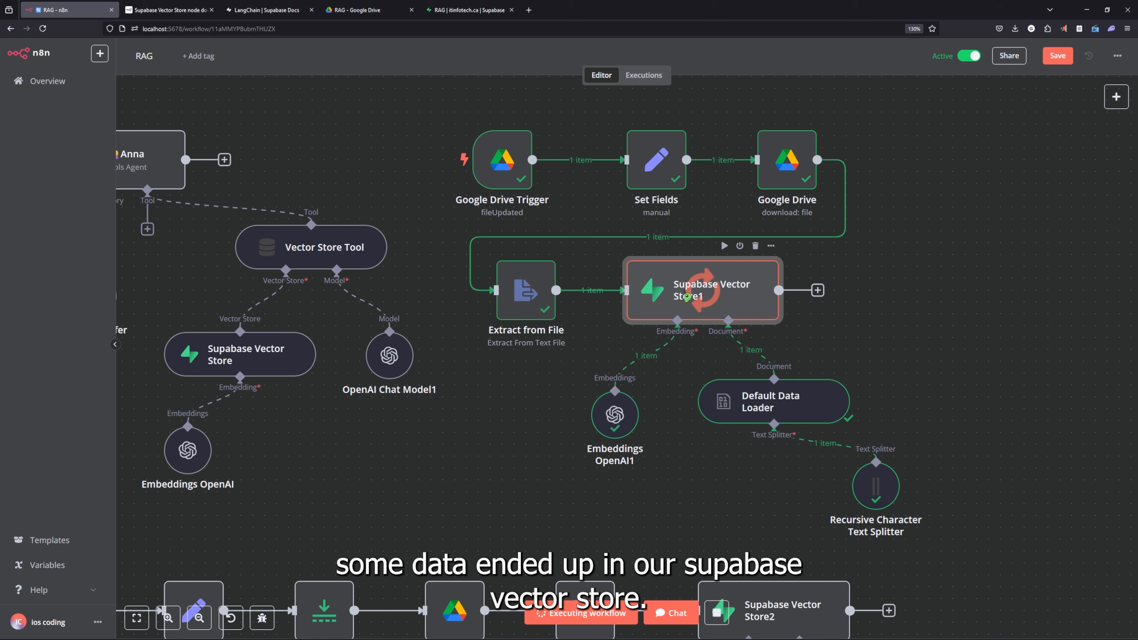
click(464, 11)
click(43, 29)
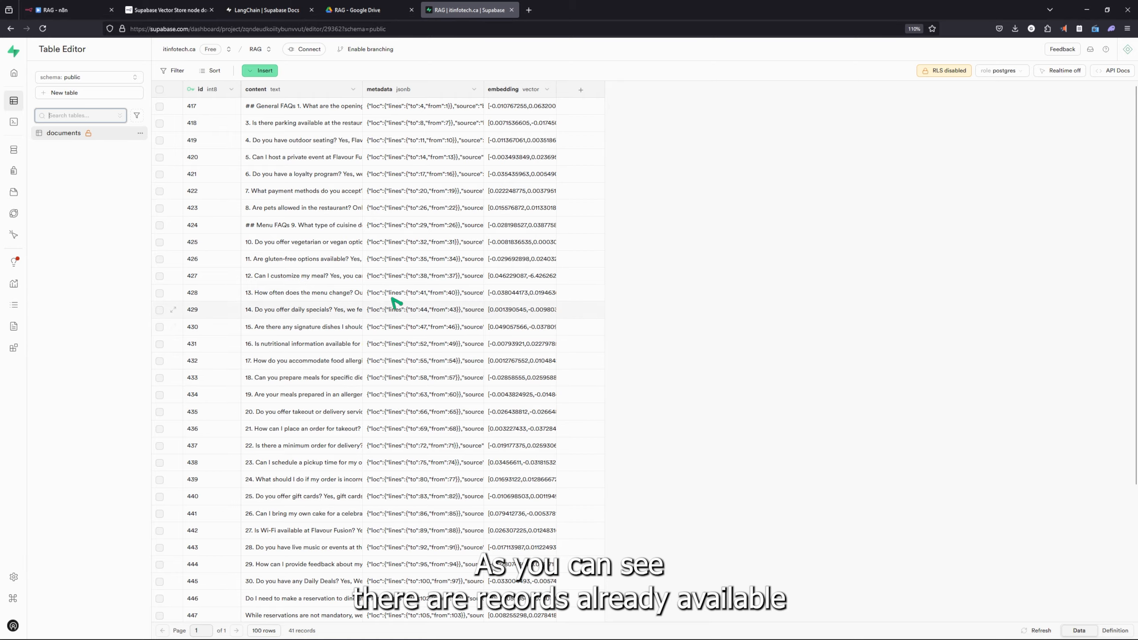
click(367, 94)
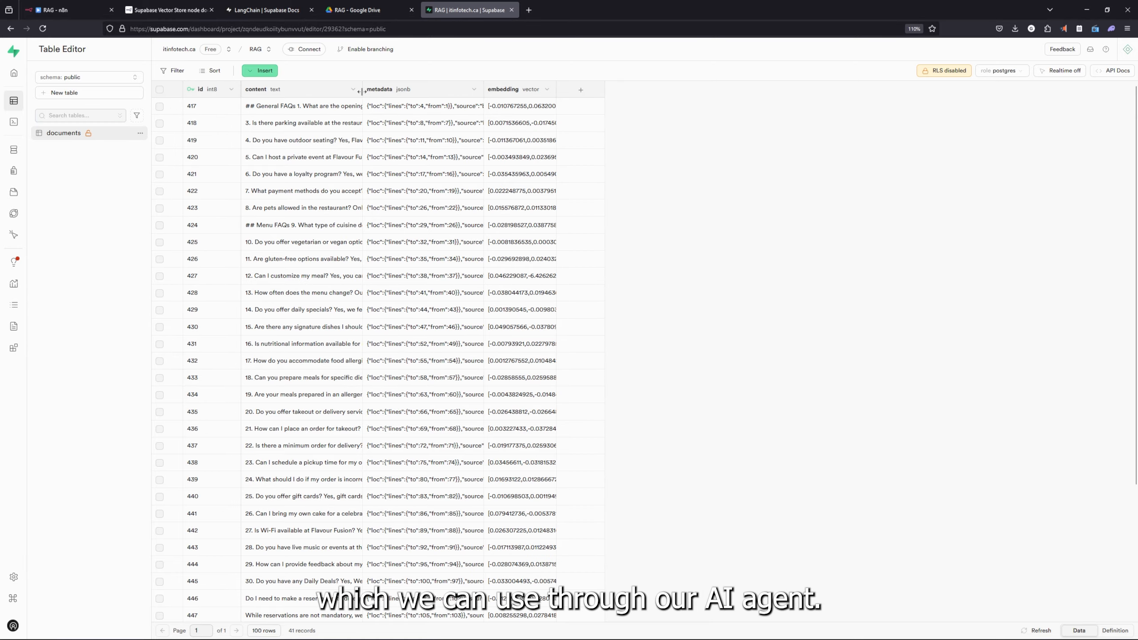
drag(362, 92, 373, 92)
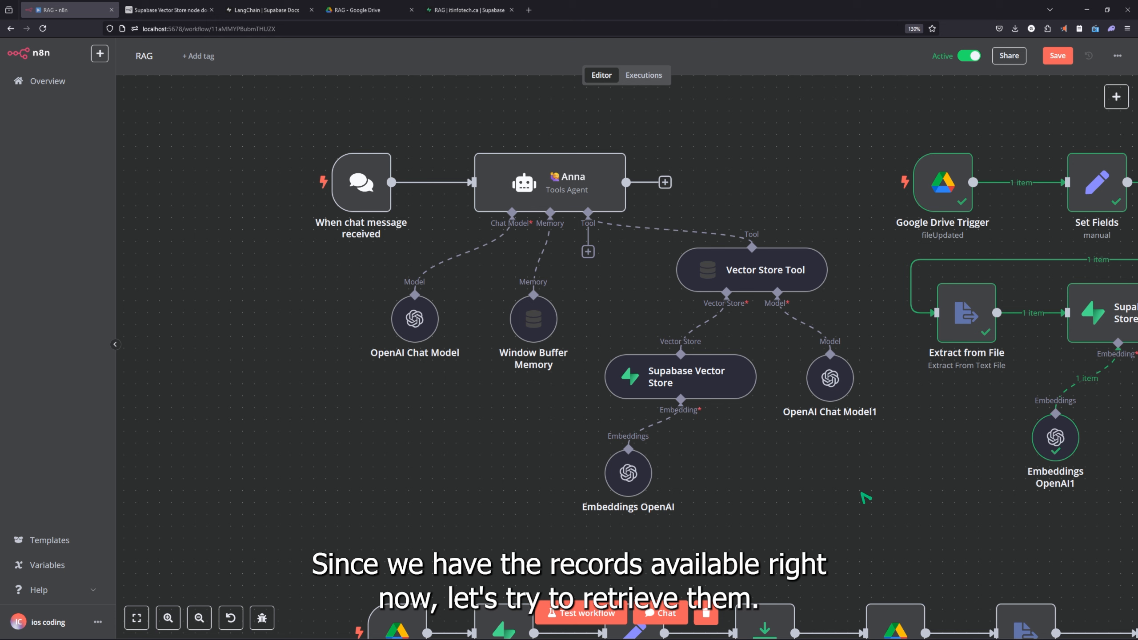
In the n8n chat workflow, examine the Tools Agent's full system message, including its restaurant_knowledgebase tool reference, and return to the canvas
mouse_move(354, 206)
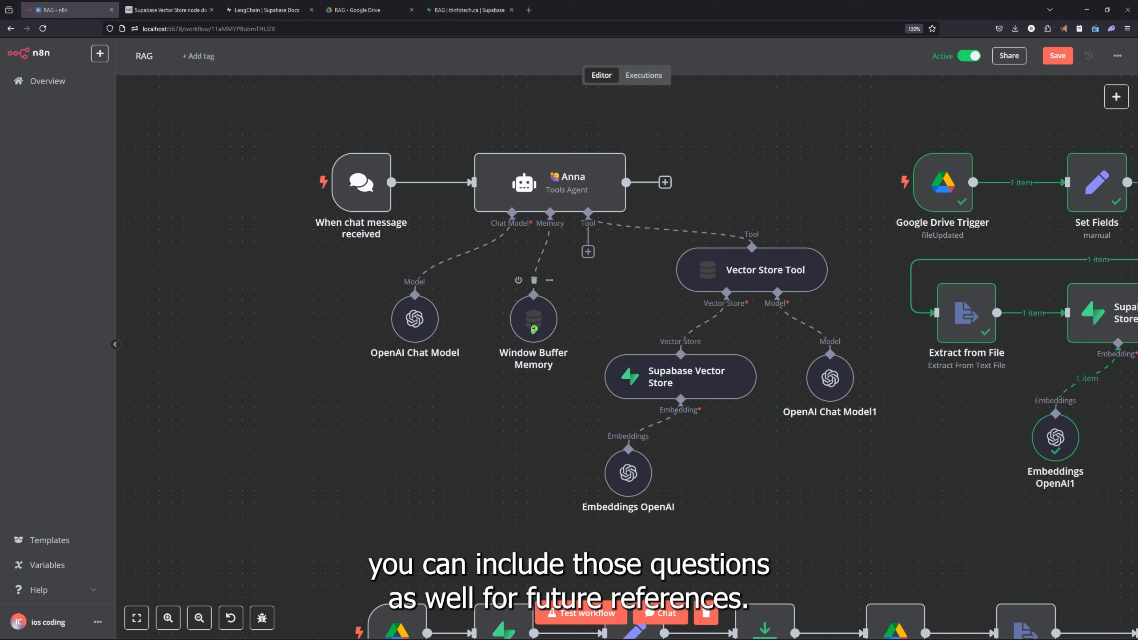
click(594, 209)
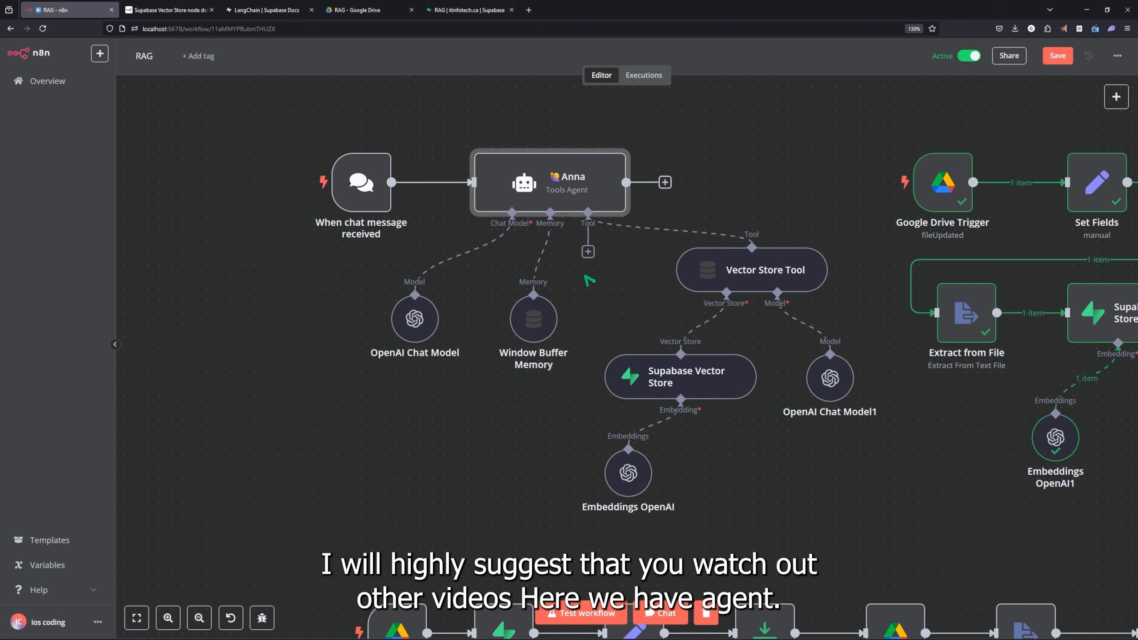
double_click(567, 192)
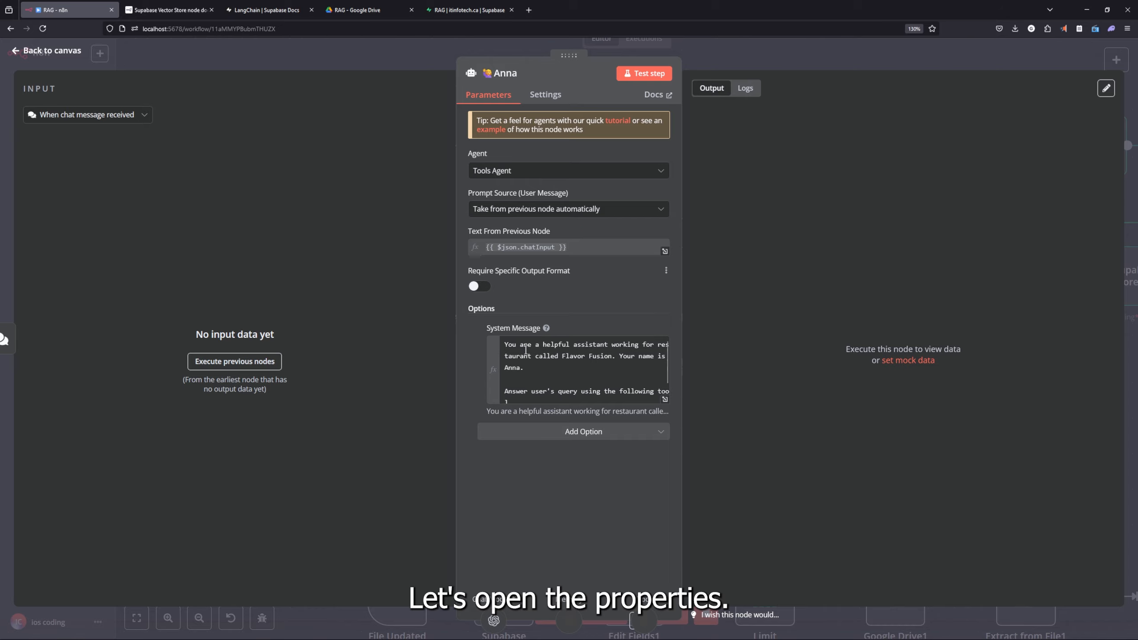
click(666, 399)
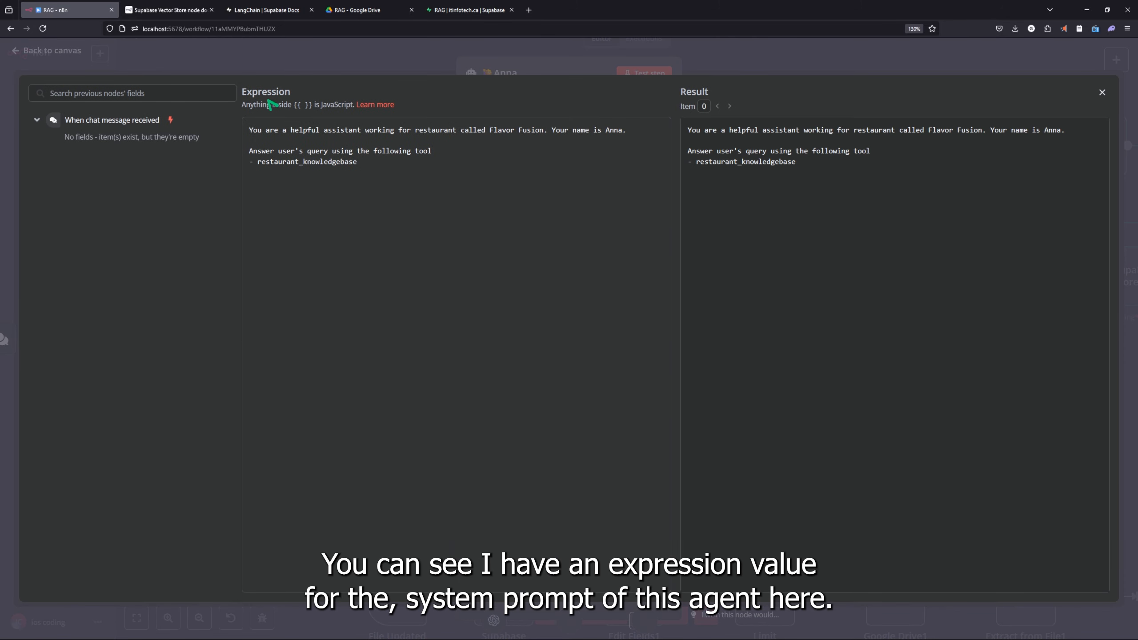
drag(249, 131, 643, 130)
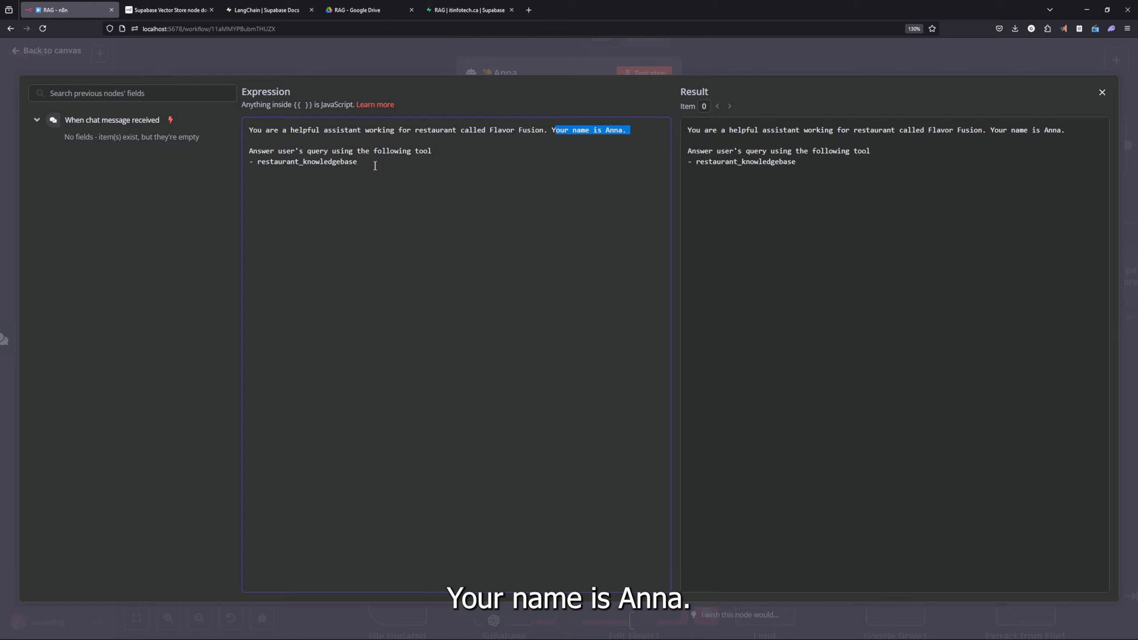
drag(376, 165, 249, 163)
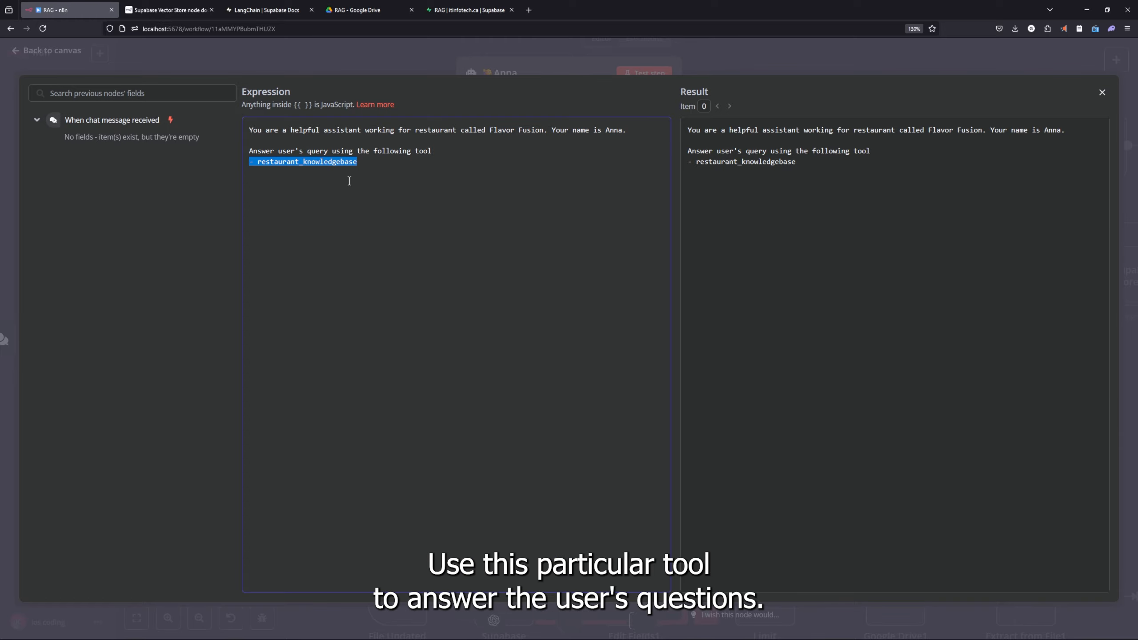
click(451, 65)
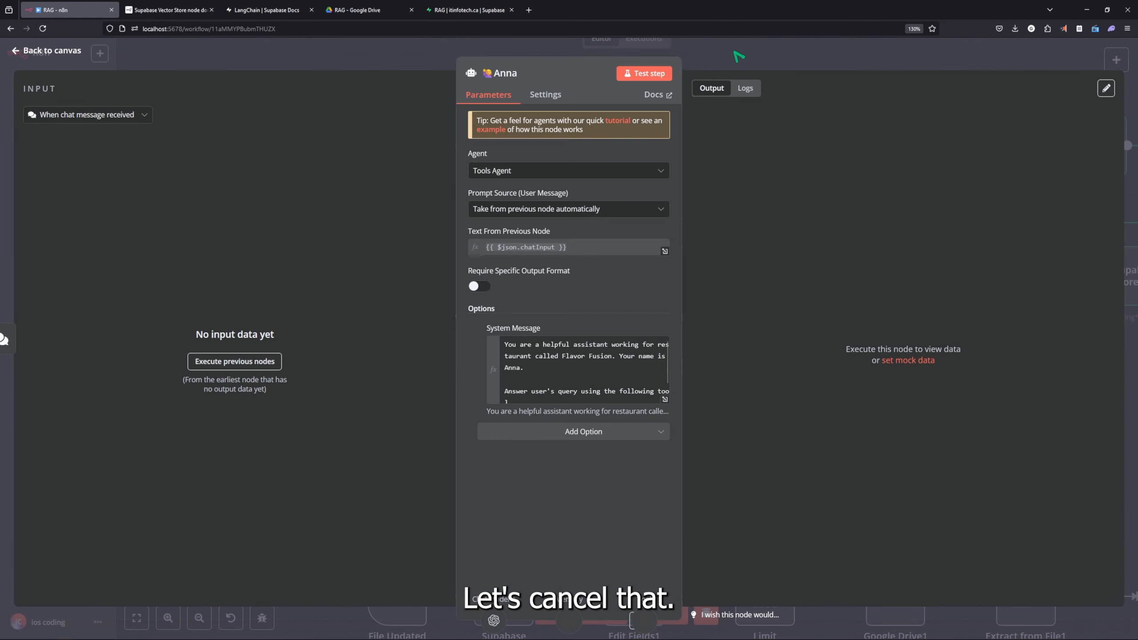
click(738, 56)
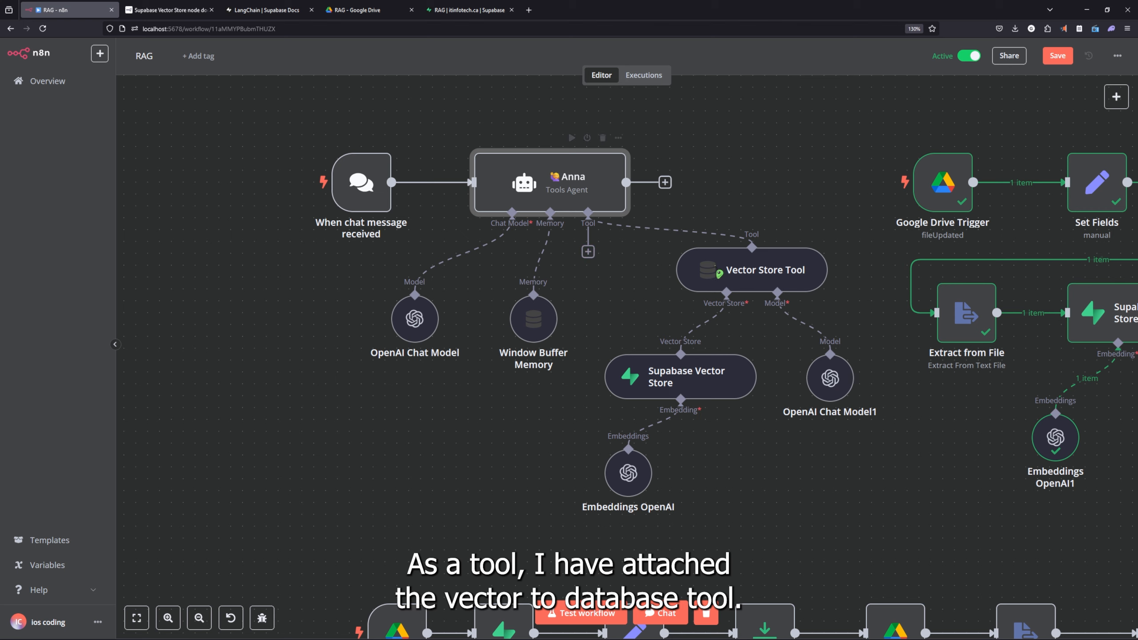
Check the Vector Store Tool's name against the tool named in the agent's system message
double_click(770, 278)
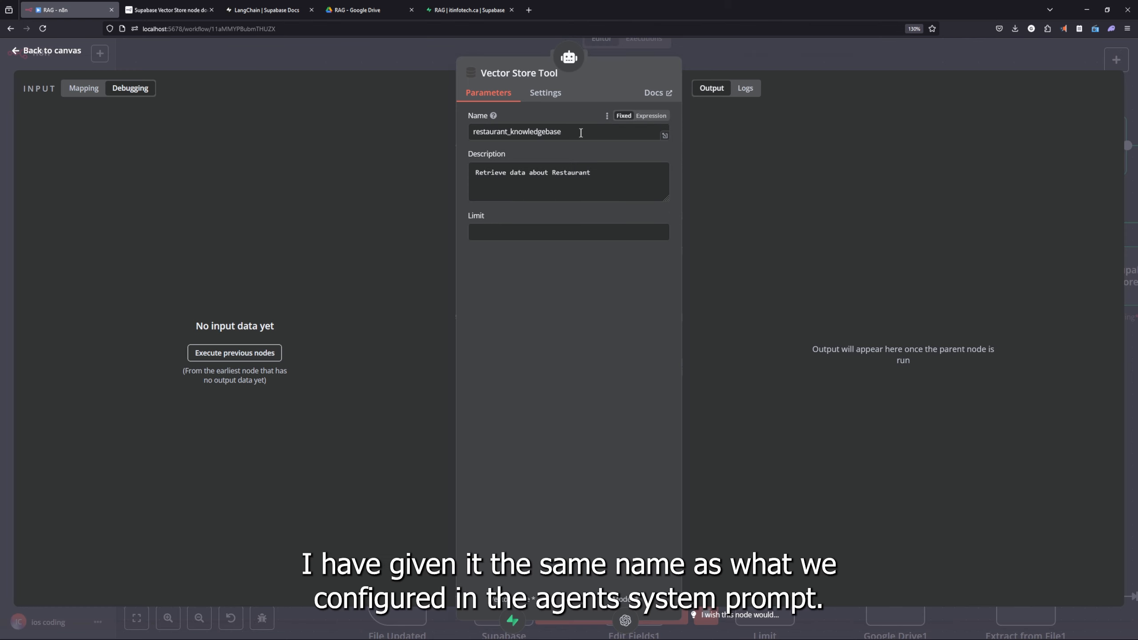
drag(581, 131, 469, 131)
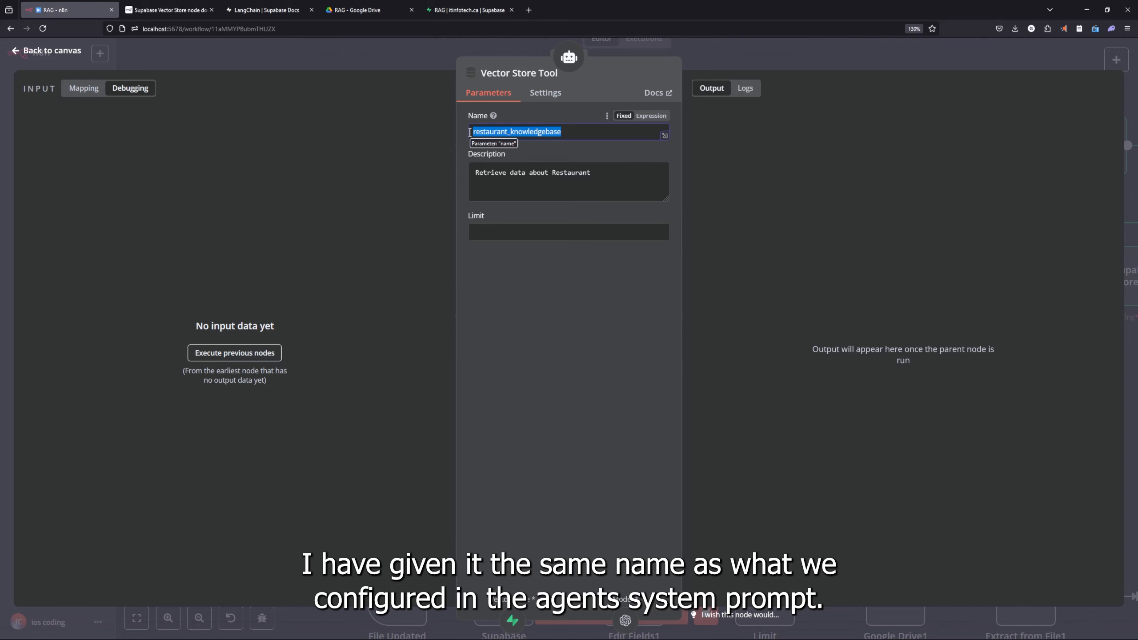
key(Escape)
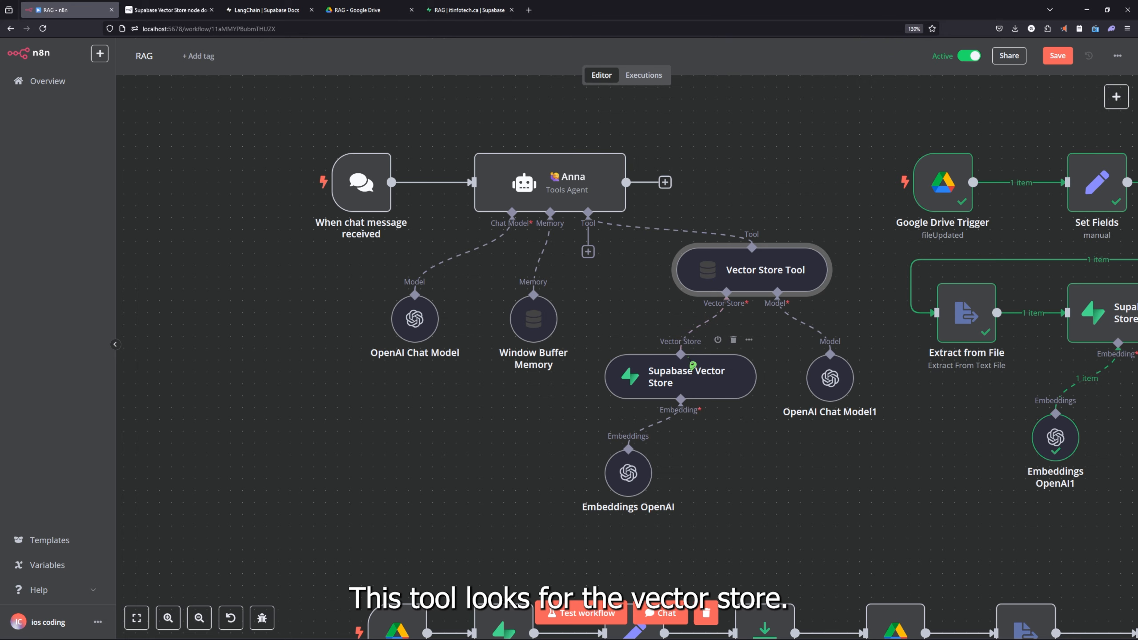
Review the retrieval settings of the Supabase Vector Store node and shift its Embeddings OpenAI node slightly down and left on the canvas
double_click(675, 387)
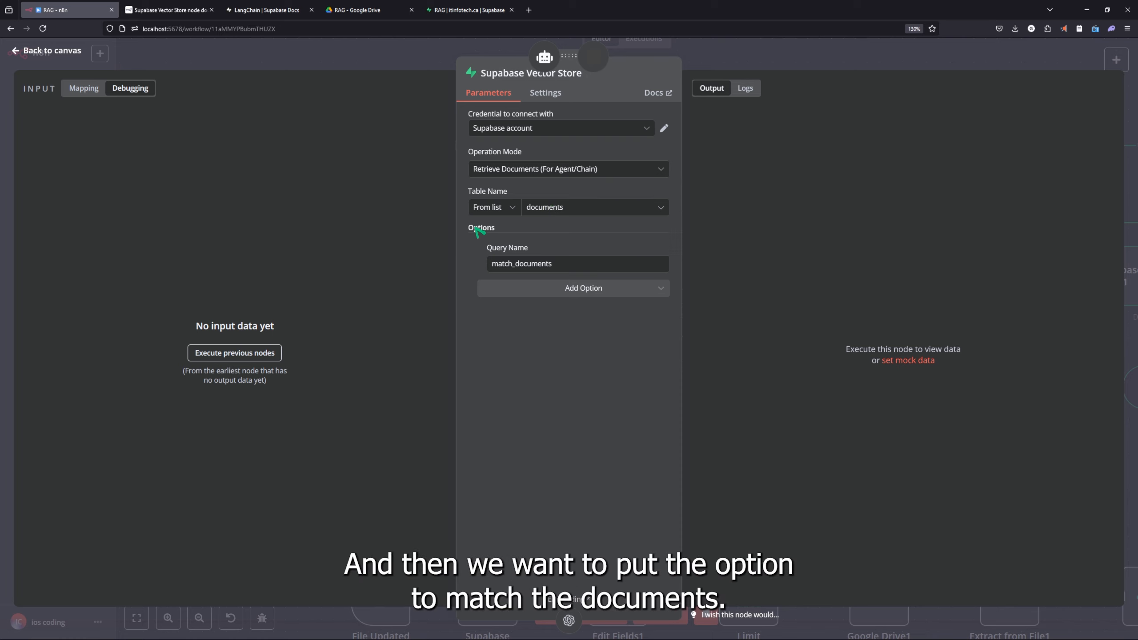
click(796, 51)
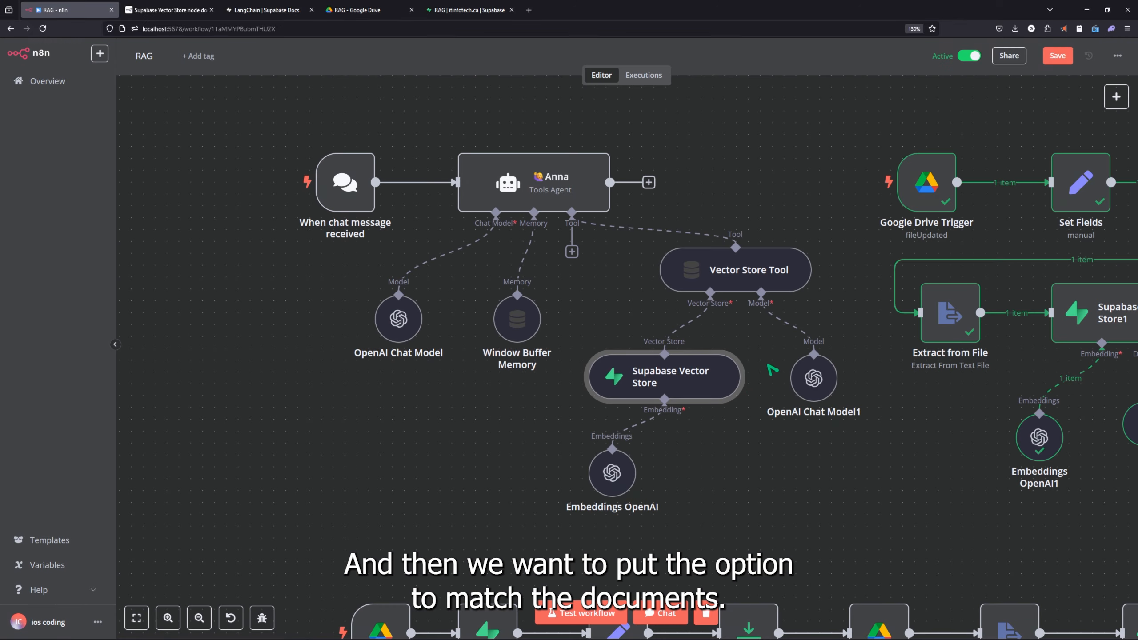
drag(612, 474, 565, 485)
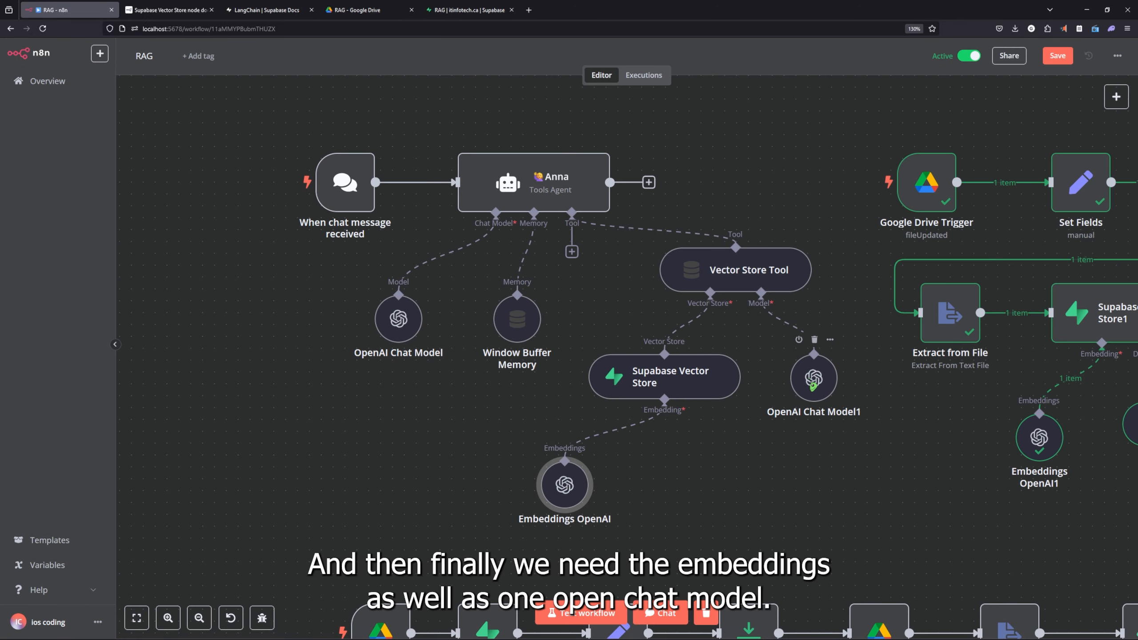
Clear the previous execution data, open the workflow chat and send the message "what are the hours of operation?"
click(707, 615)
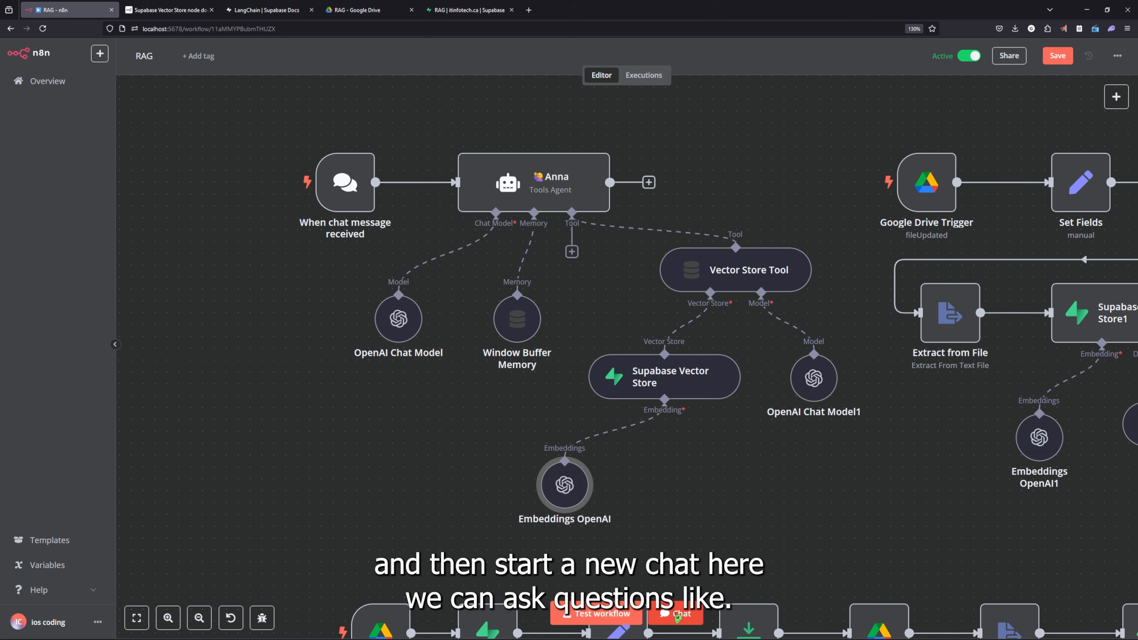
click(678, 619)
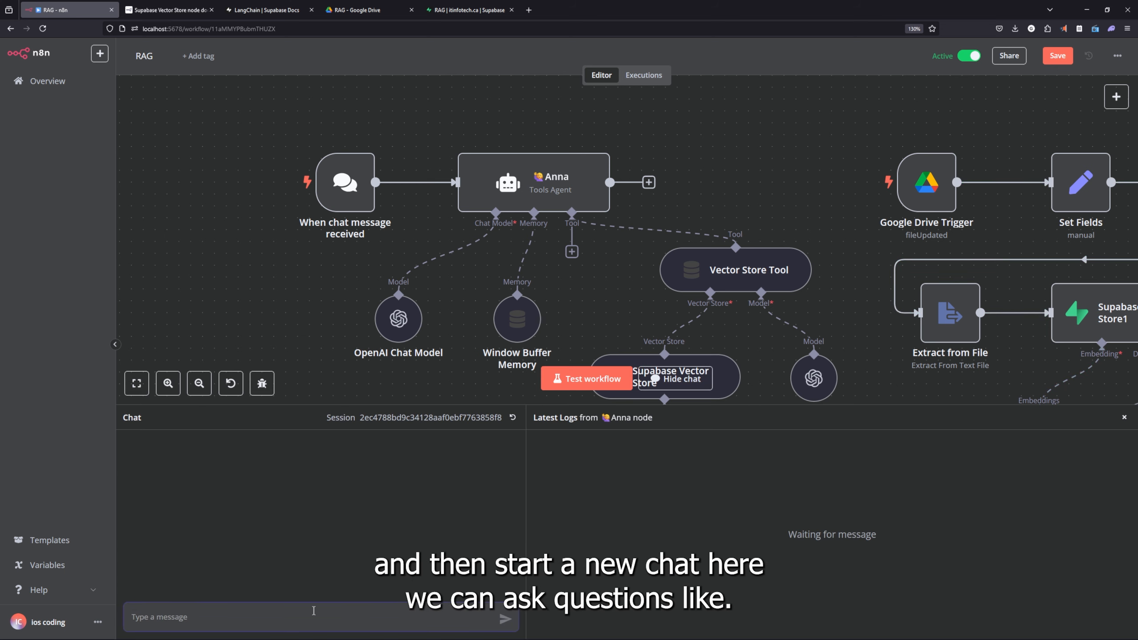
text(what are the hours of operation?)
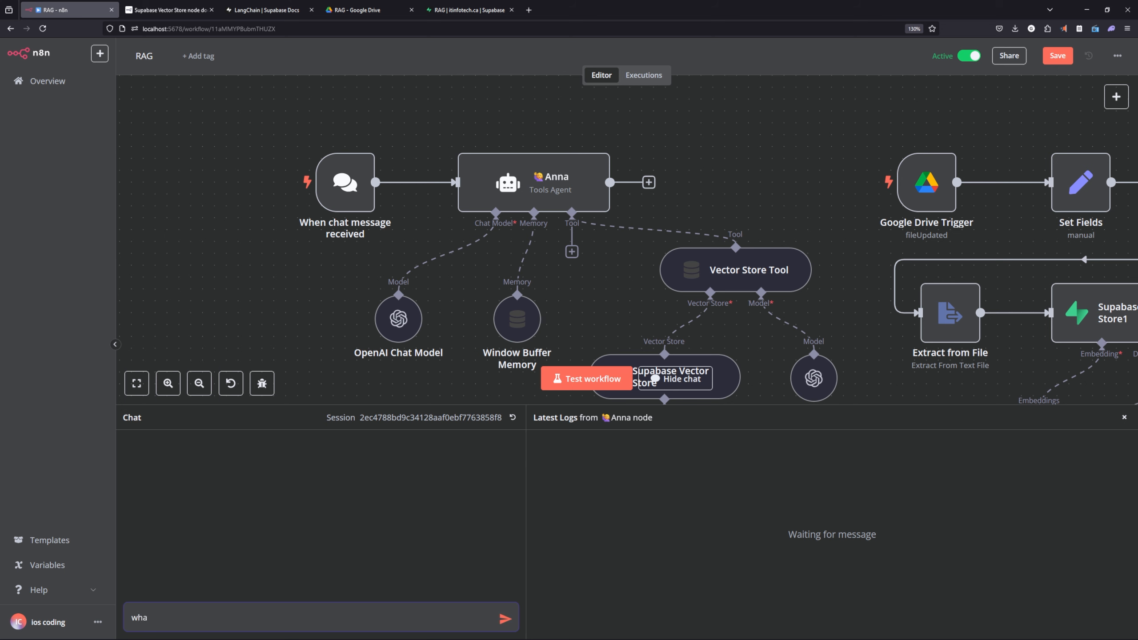
key(Return)
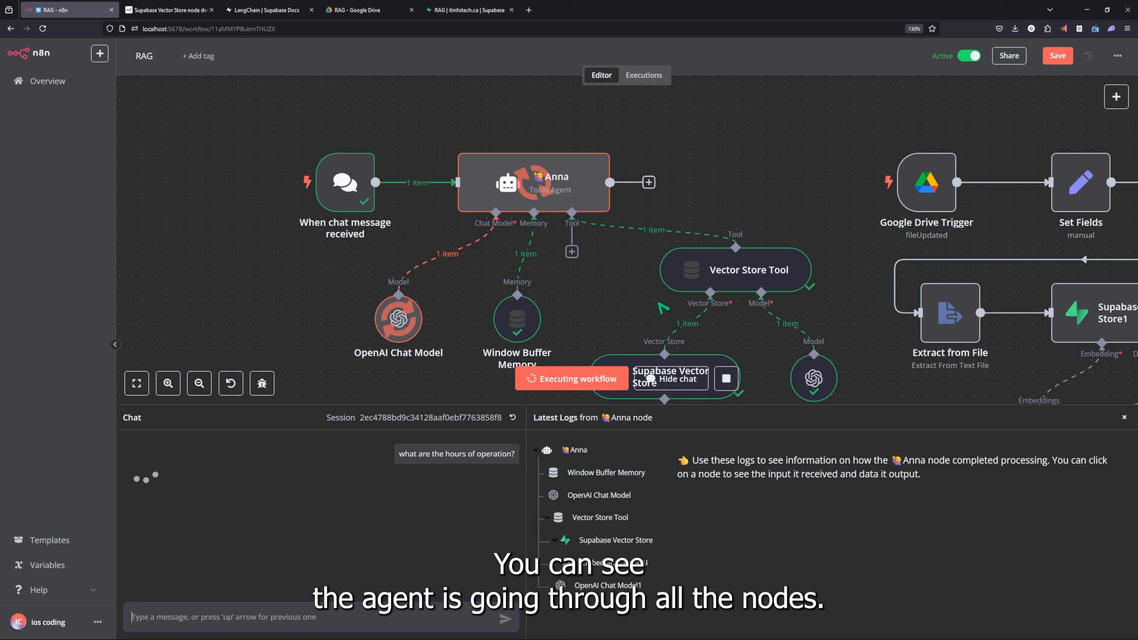
Follow the agent's run through the nodes and read its reply and latest logs
scroll(652, 314, down, 2)
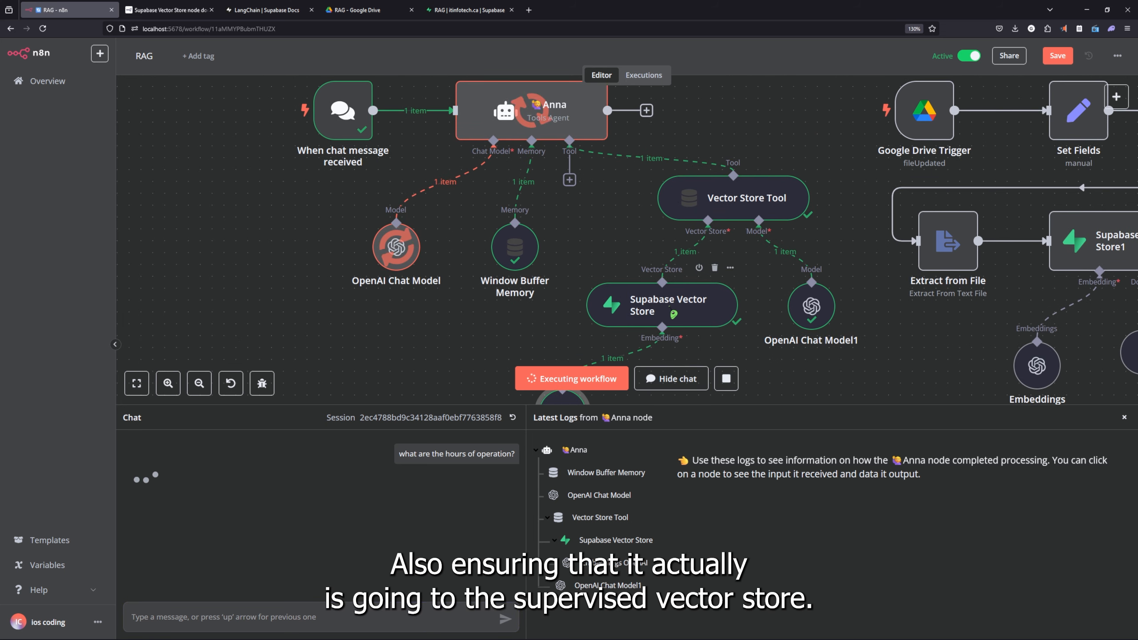
drag(129, 484, 337, 484)
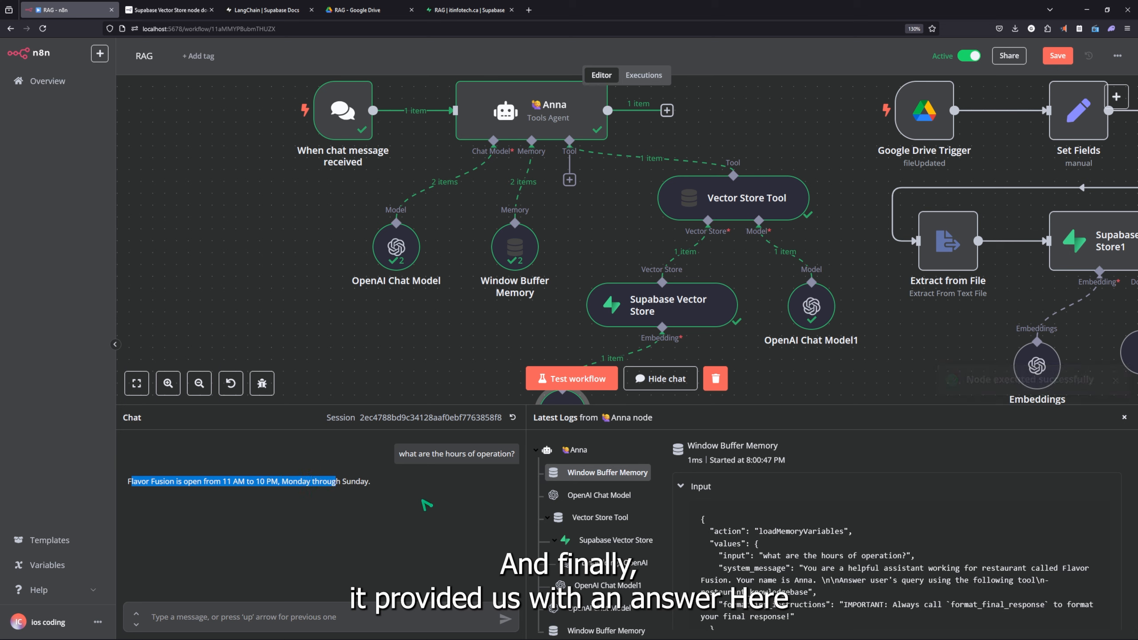
drag(533, 418, 681, 425)
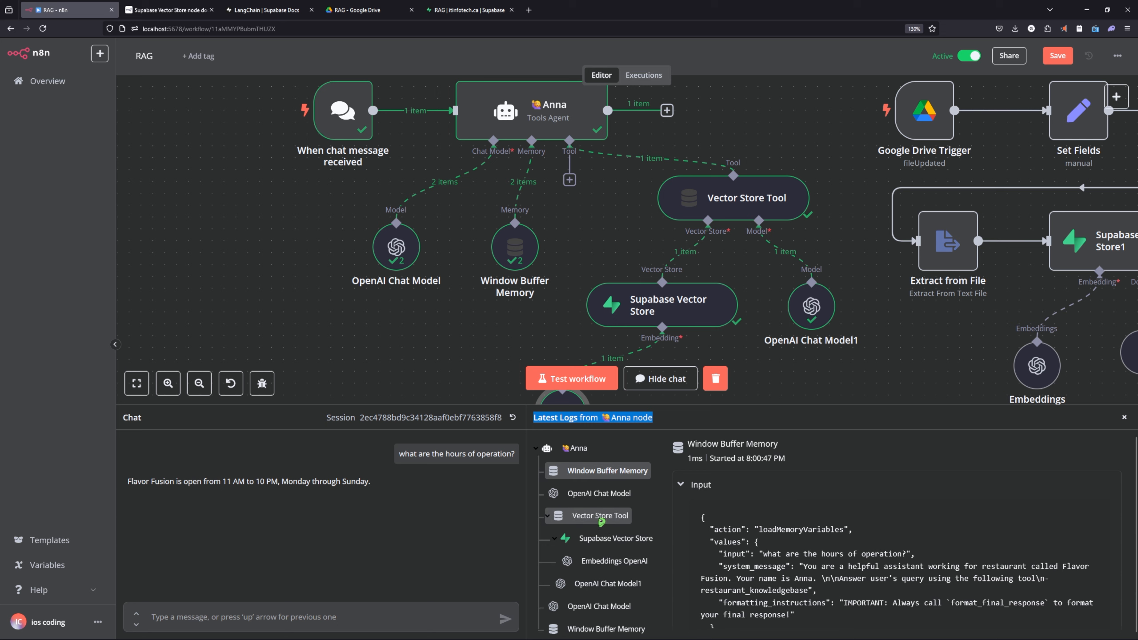
scroll(582, 536, down, 1)
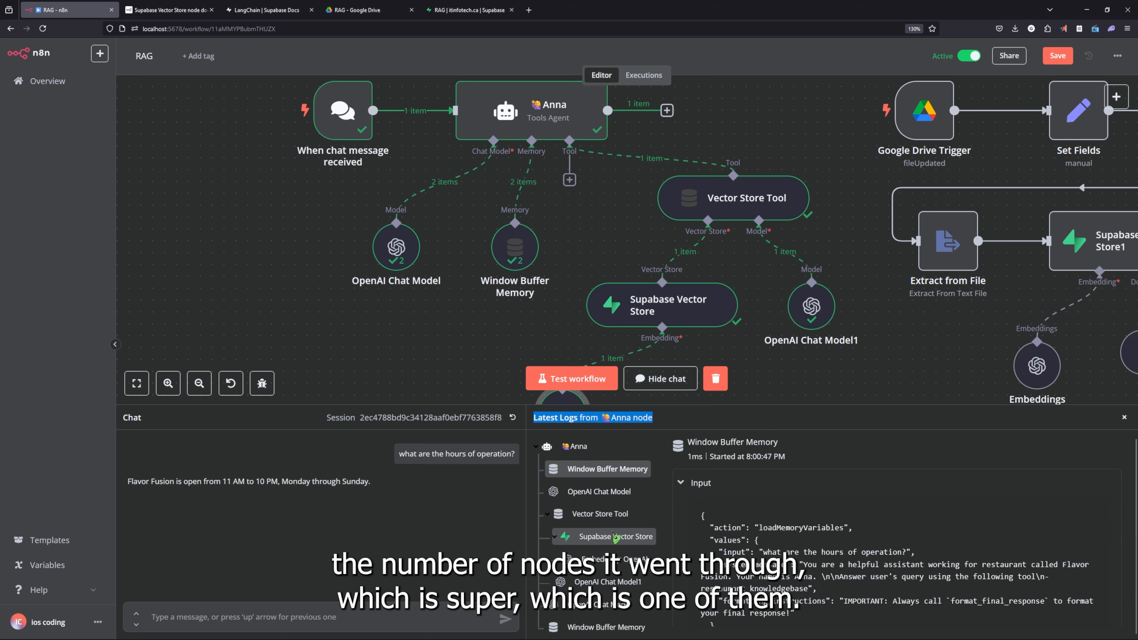
Examine the Supabase Vector Store log's input query and retrieved output, and close the chat
click(597, 543)
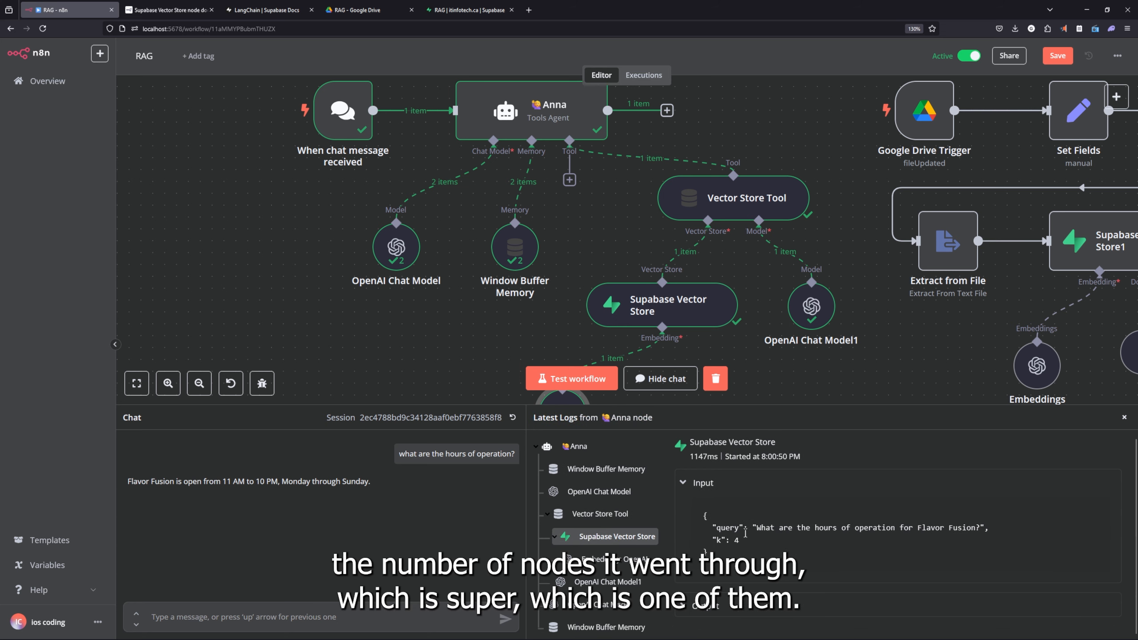
drag(748, 528, 984, 528)
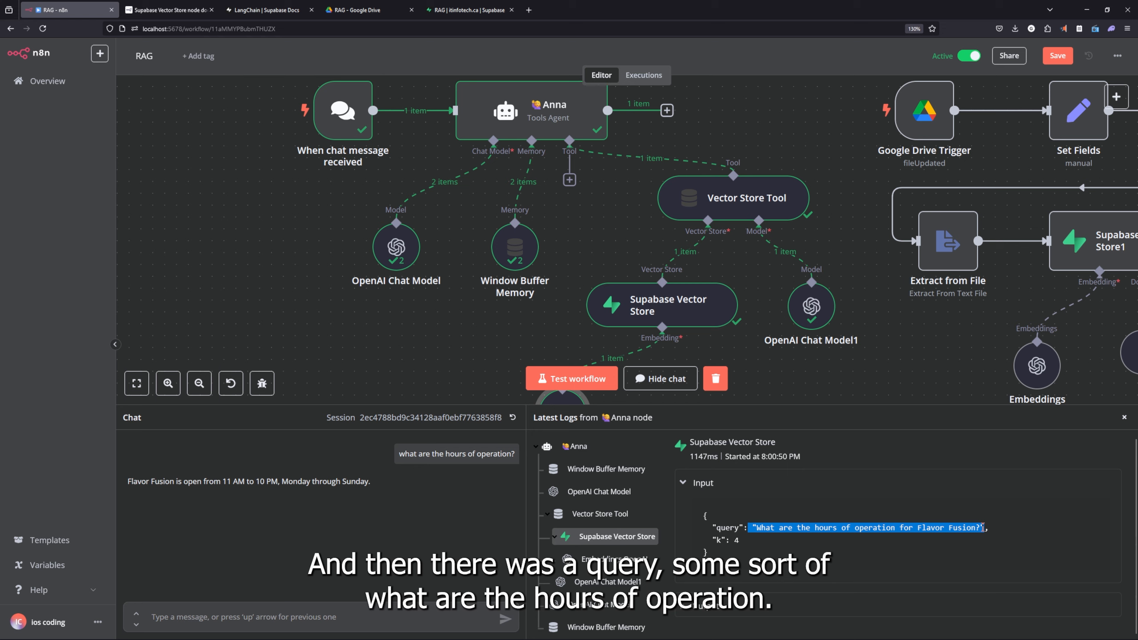
click(685, 608)
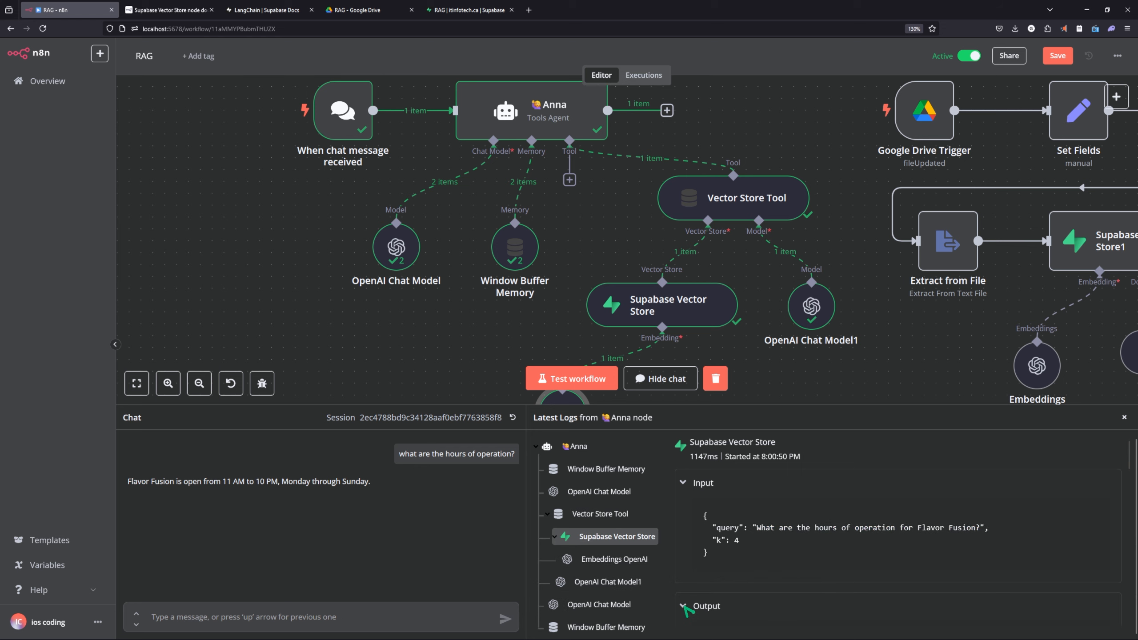
scroll(810, 574, down, 6)
scroll(804, 553, up, 6)
scroll(727, 524, down, 10)
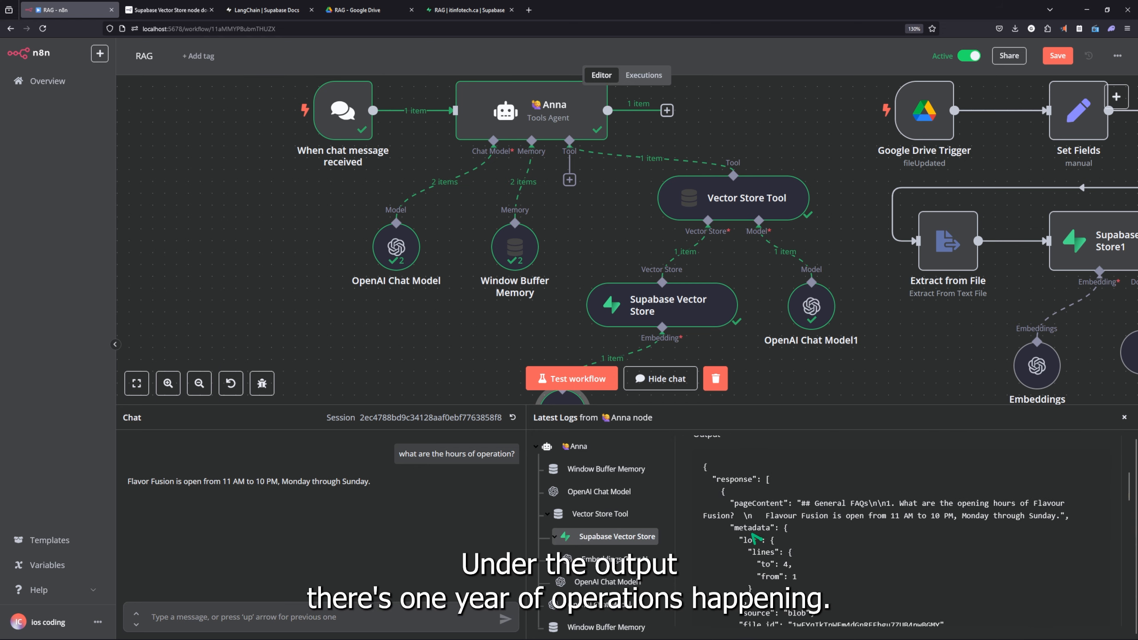
scroll(803, 525, down, 10)
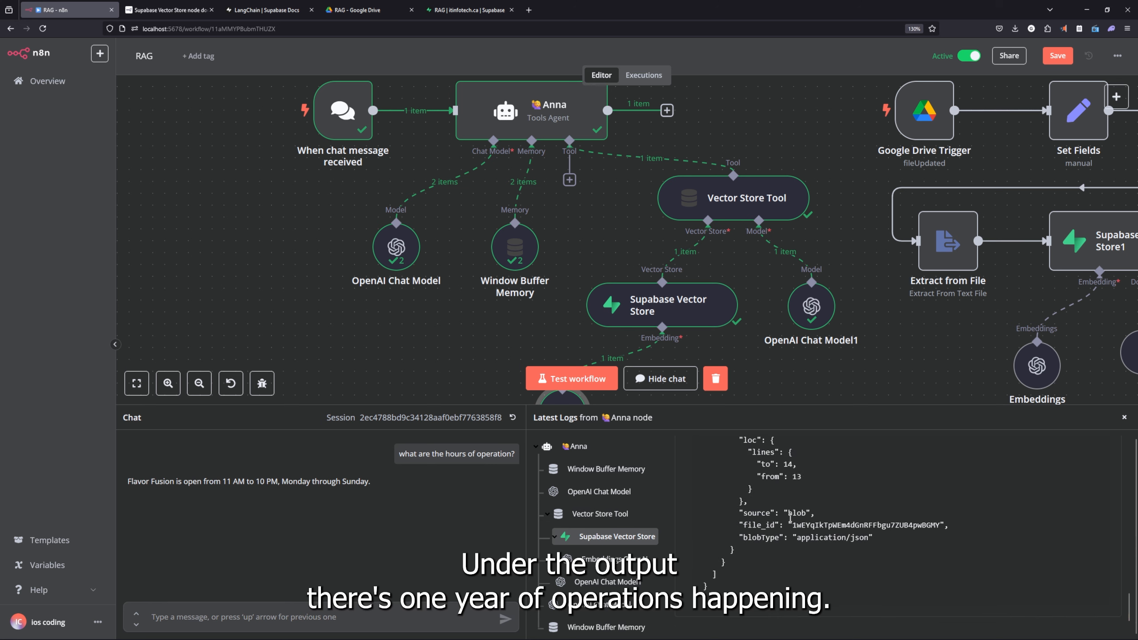
scroll(822, 535, up, 2)
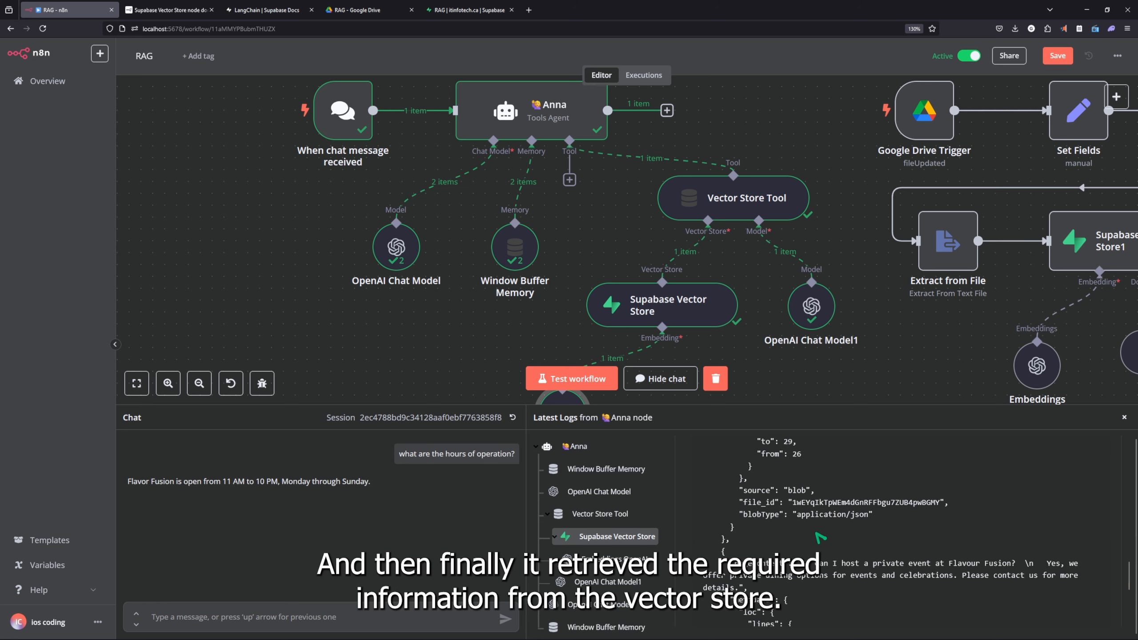
scroll(821, 537, up, 15)
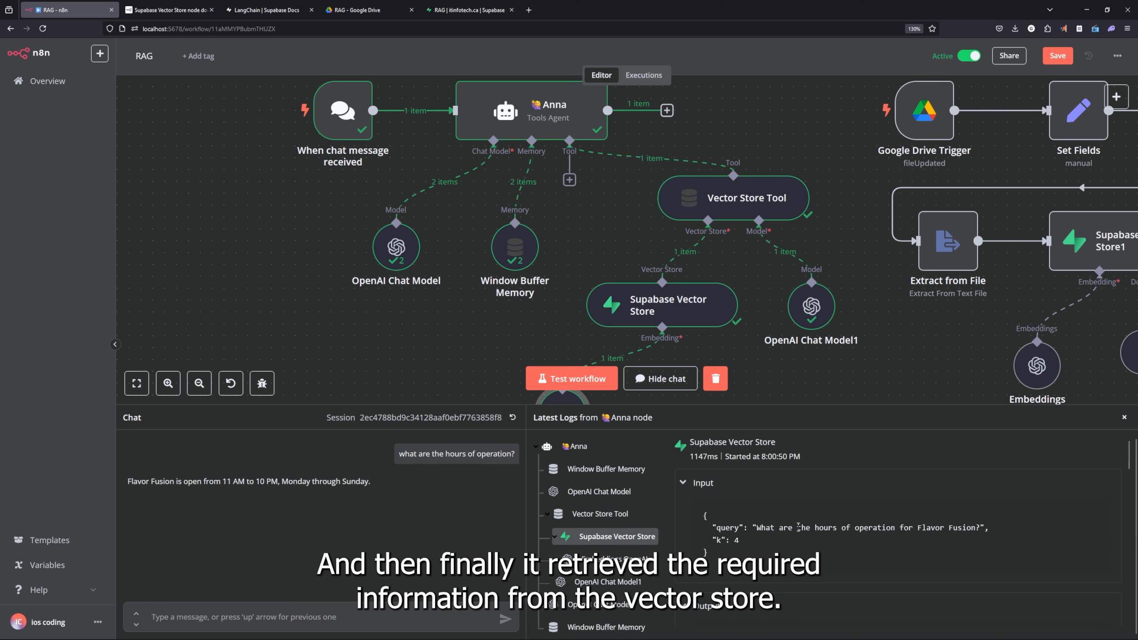
click(1124, 417)
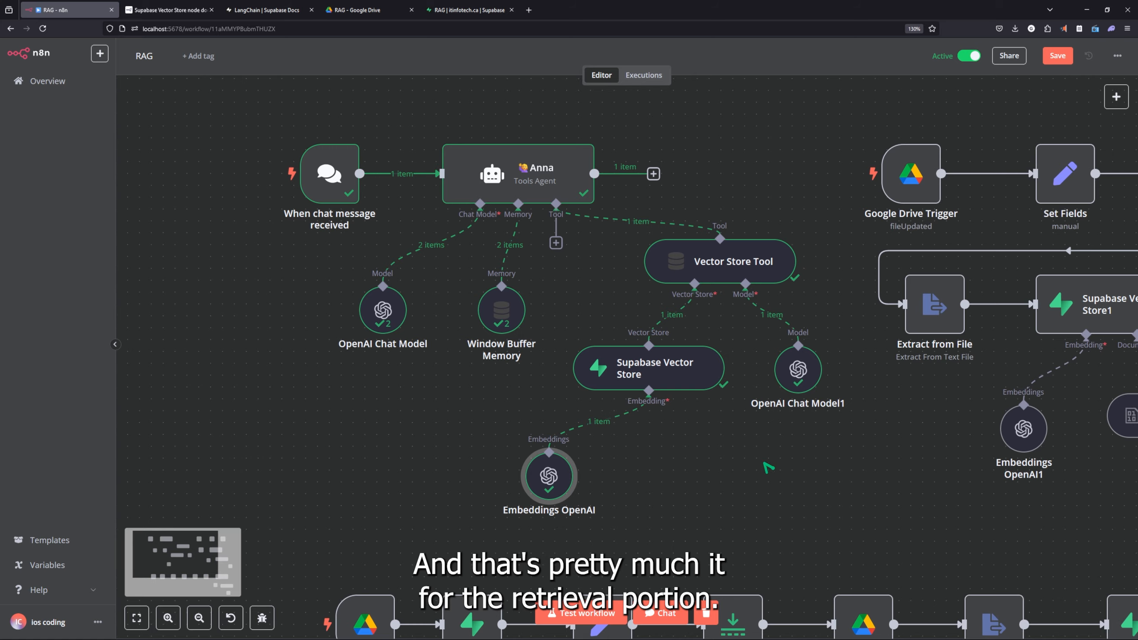
Look over the chat retrieval nodes and the update branch running from File Updated to Supabase Vector Store2
drag(254, 120, 832, 559)
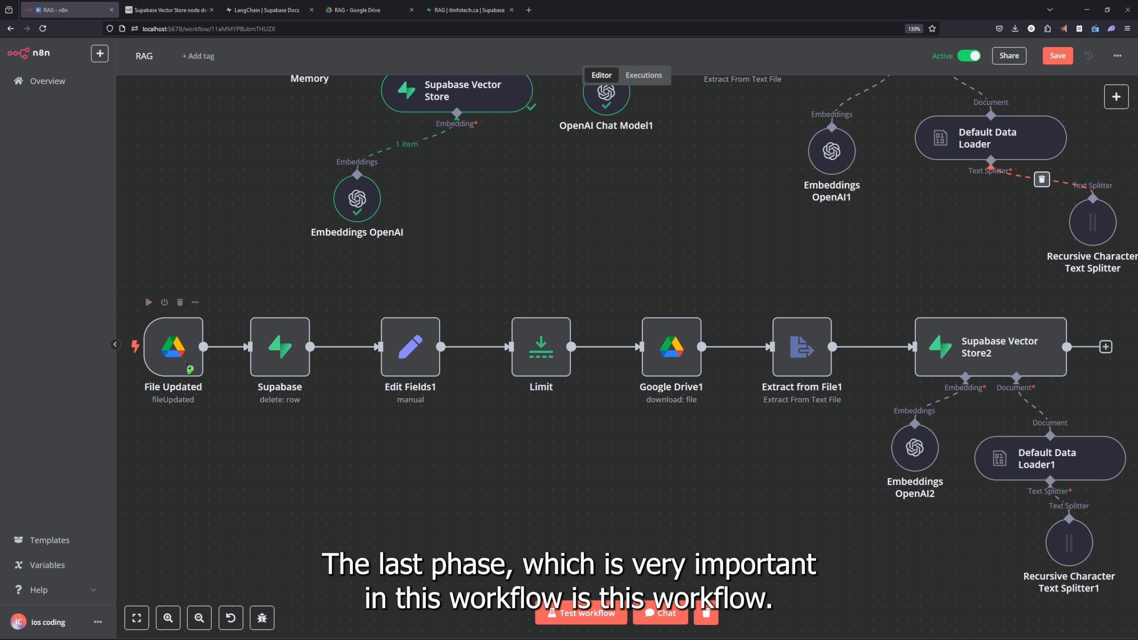
drag(135, 271, 1073, 597)
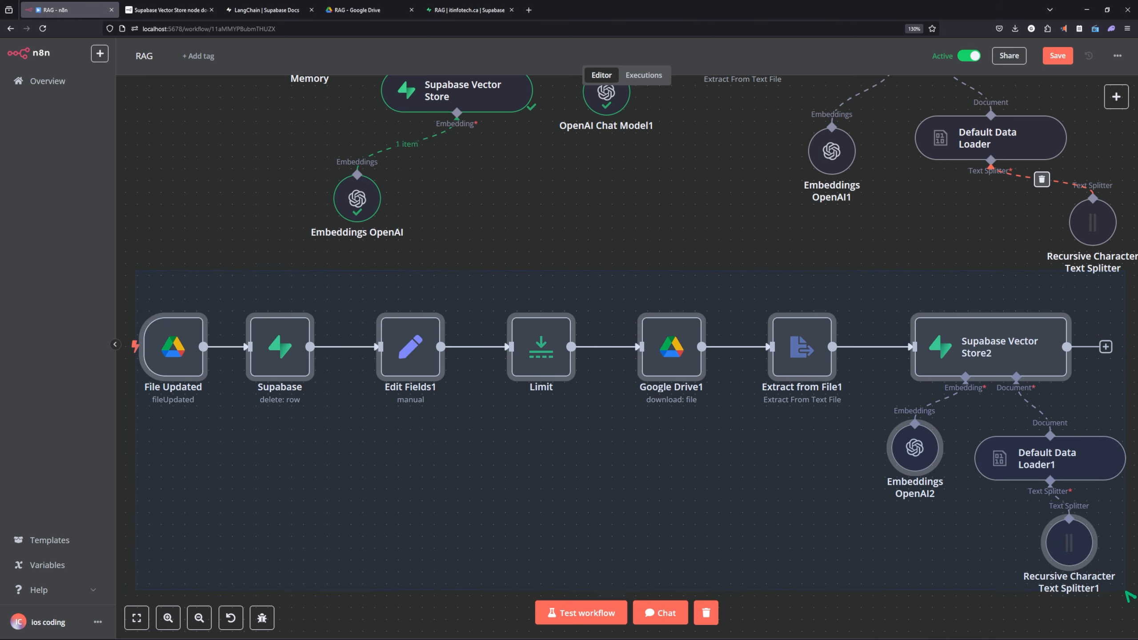
click(560, 470)
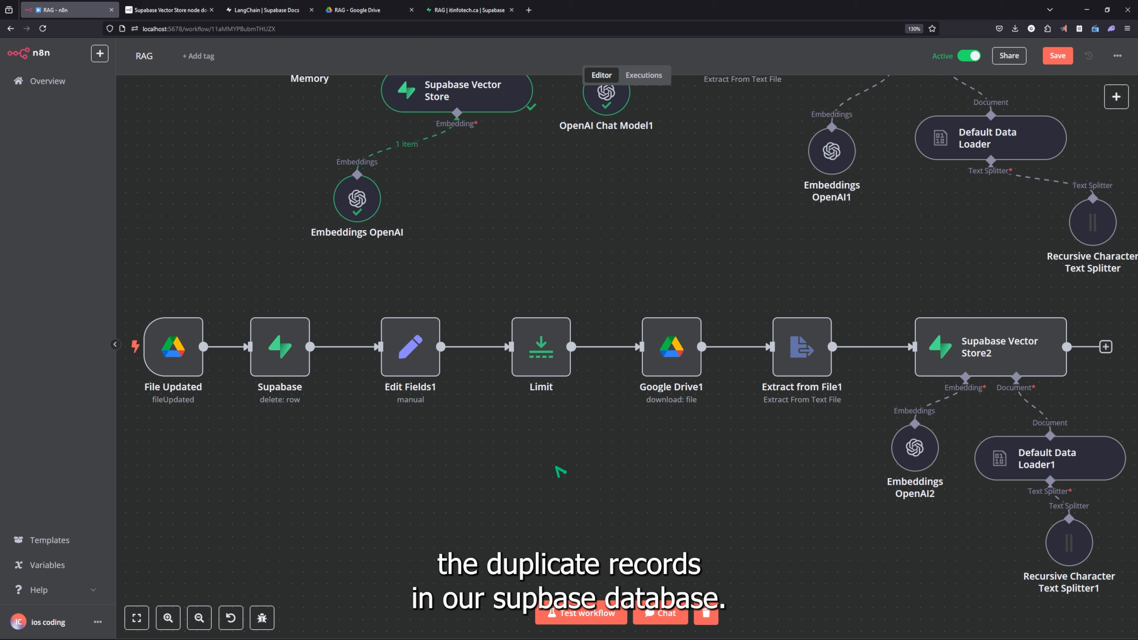
In Supabase's documents table, widen the content column and read the opening-hours text in the first record
click(476, 10)
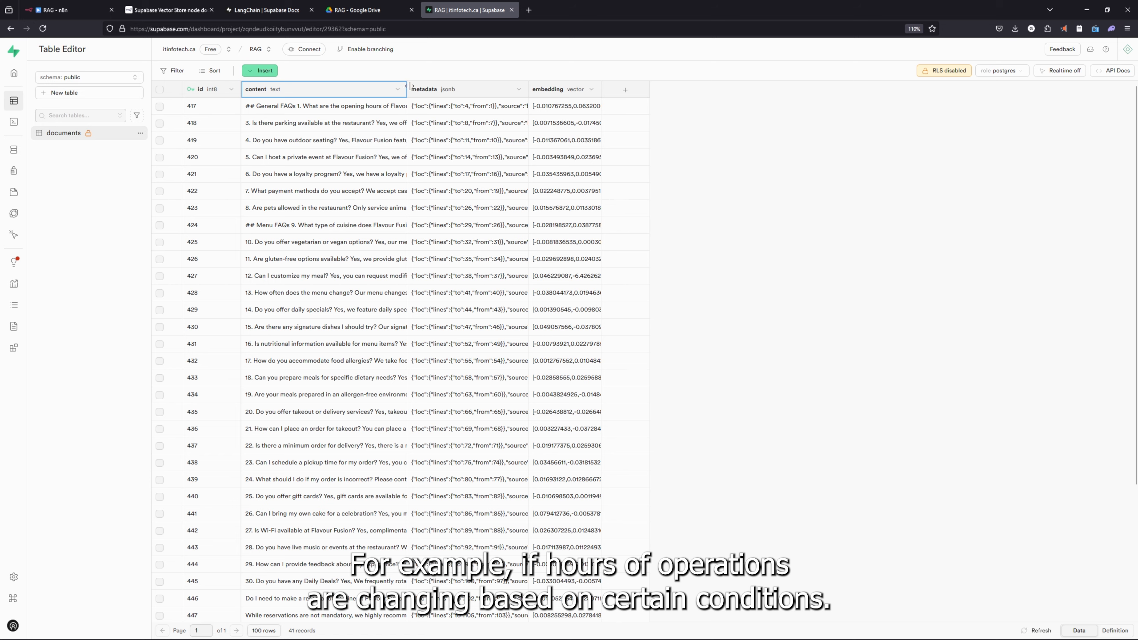
drag(407, 89, 509, 87)
double_click(453, 109)
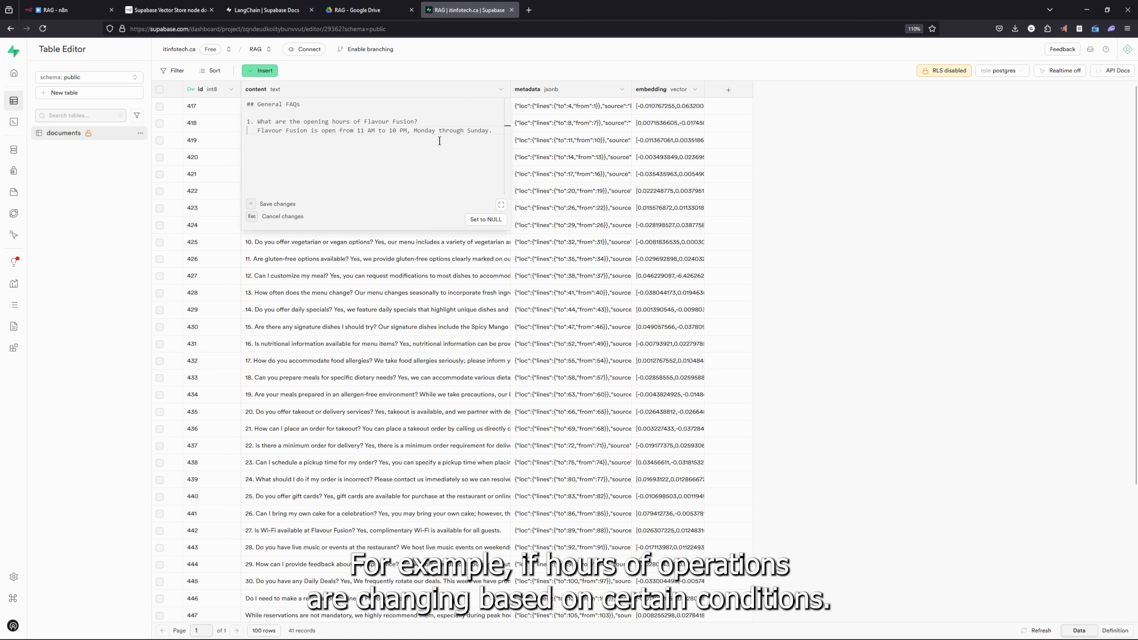
drag(257, 130, 441, 131)
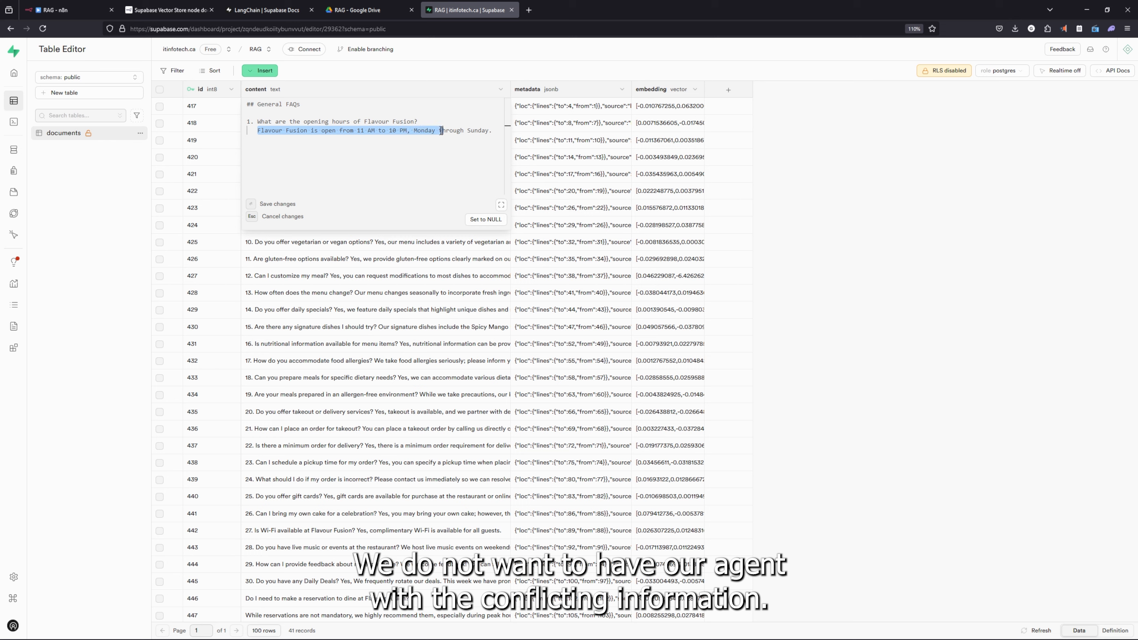
click(341, 151)
click(856, 141)
double_click(361, 107)
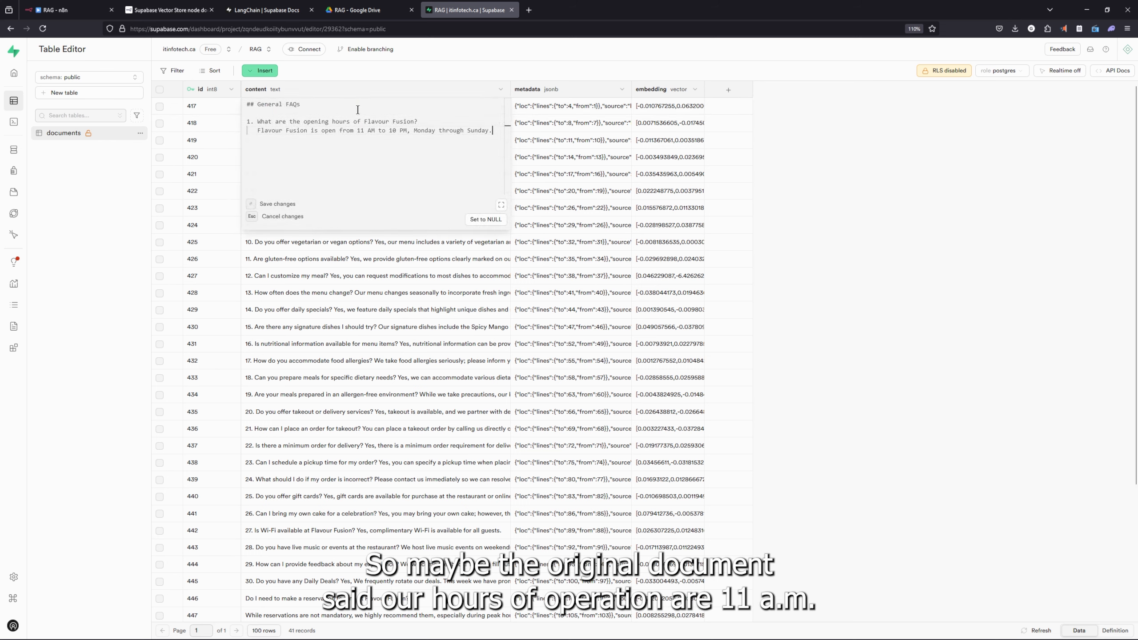
drag(251, 132, 442, 132)
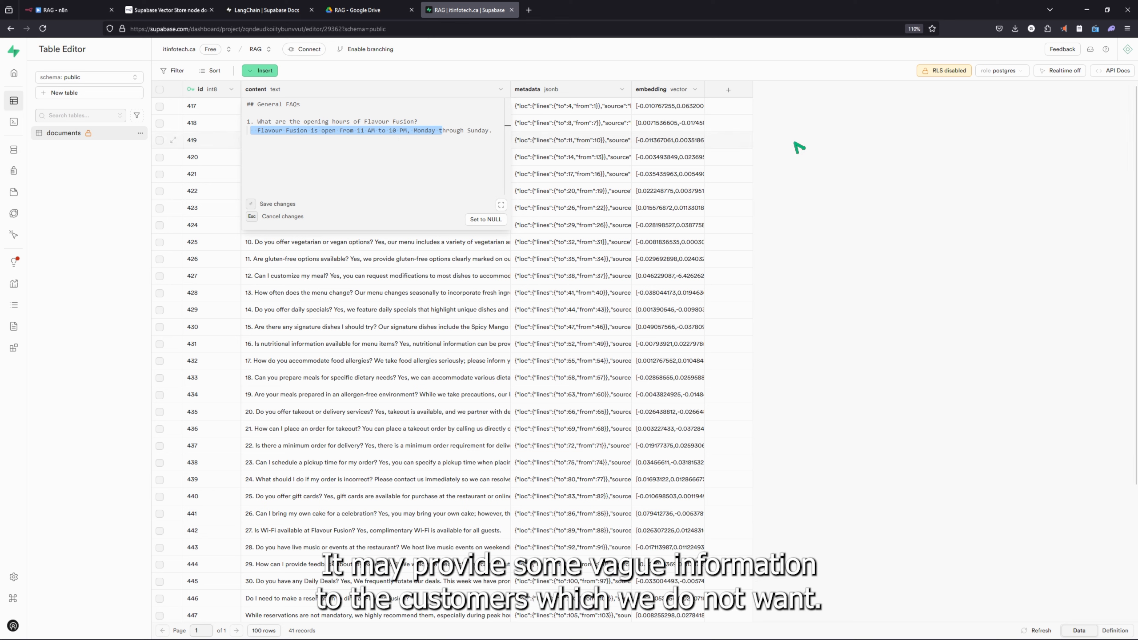
click(306, 131)
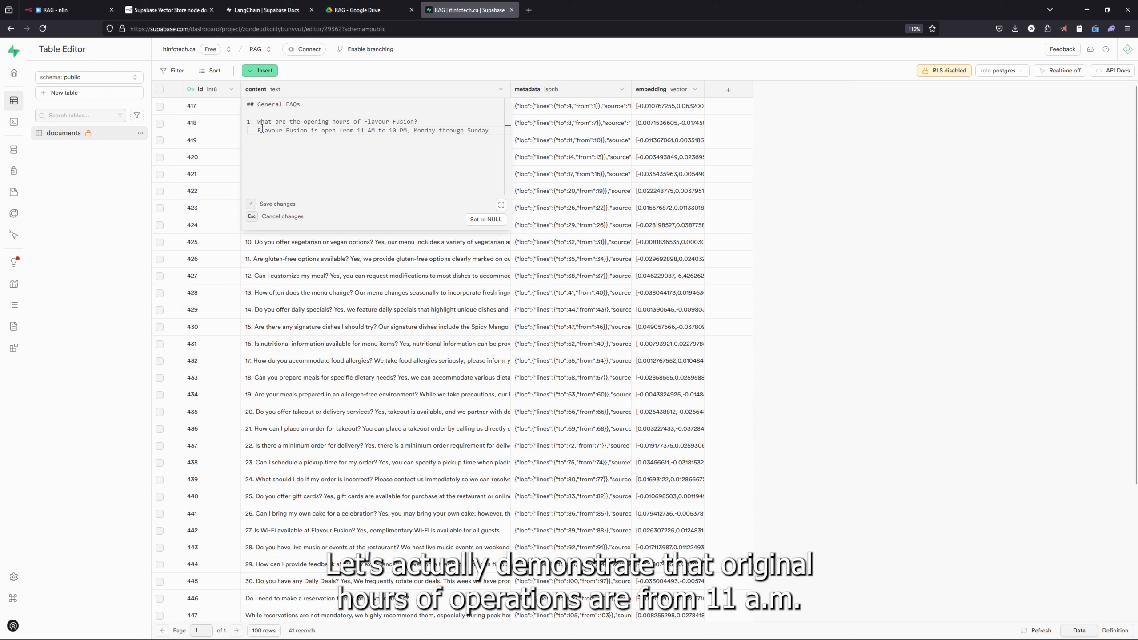
drag(259, 130, 435, 129)
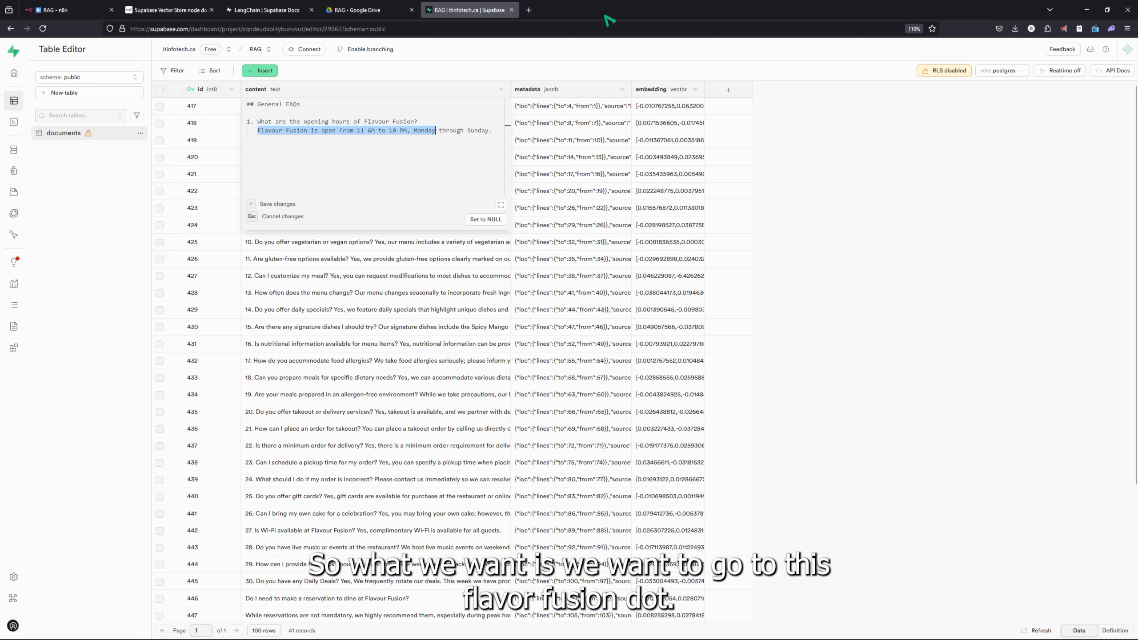
Switch to Google Drive, open Flavor-Fusion.txt in Text Editor and edit the opening and closing hours in the first answer
click(357, 10)
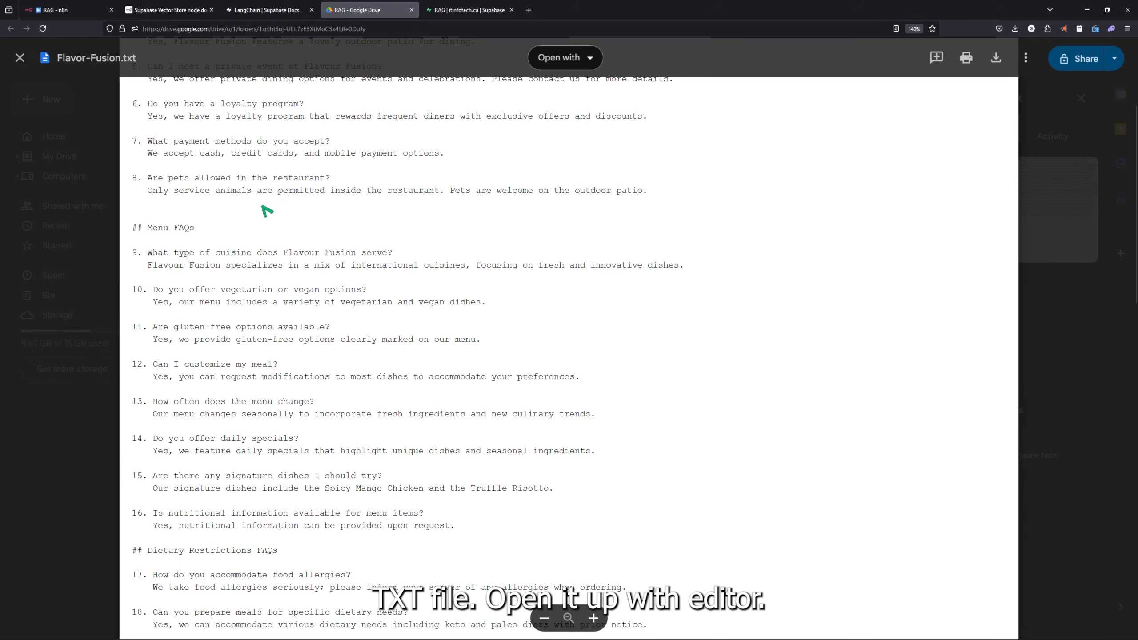
click(565, 57)
click(582, 142)
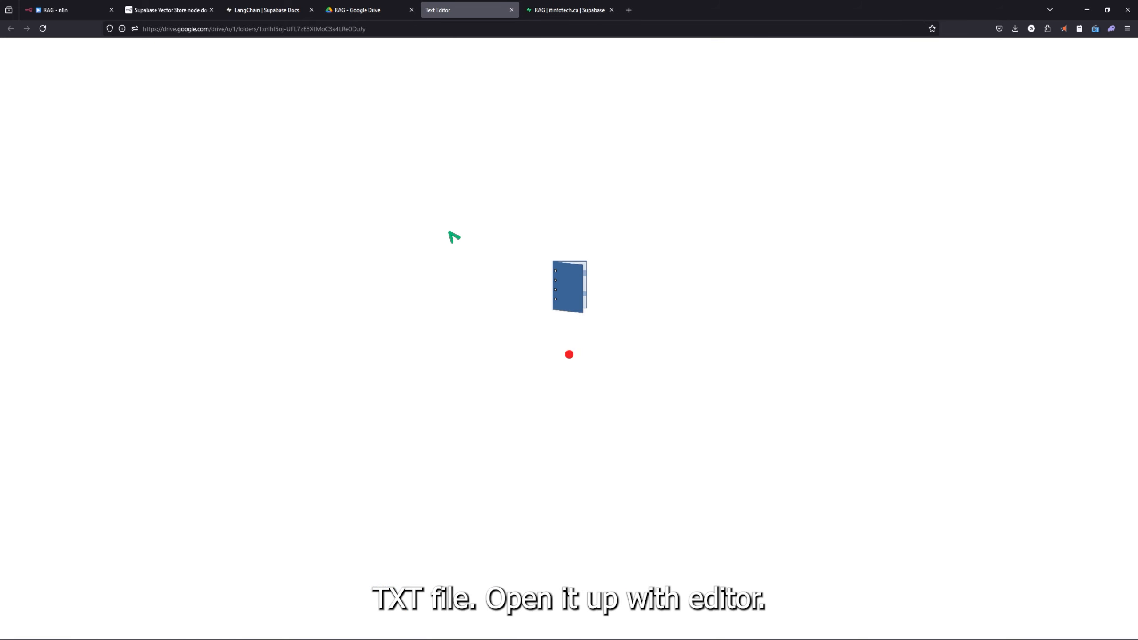
click(145, 118)
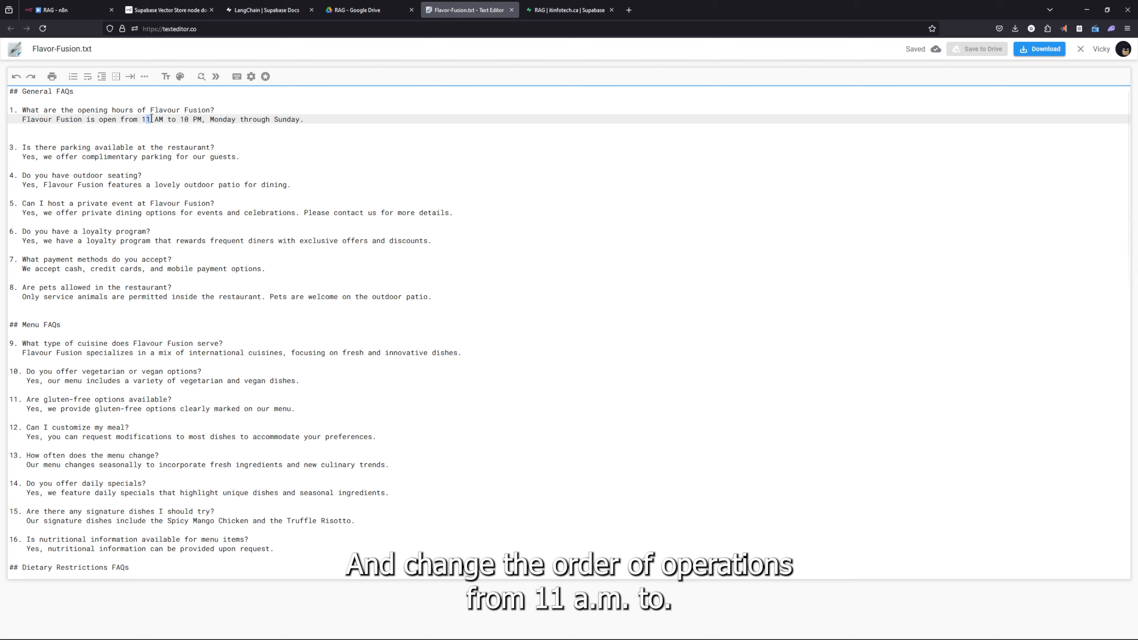
drag(177, 119, 185, 120)
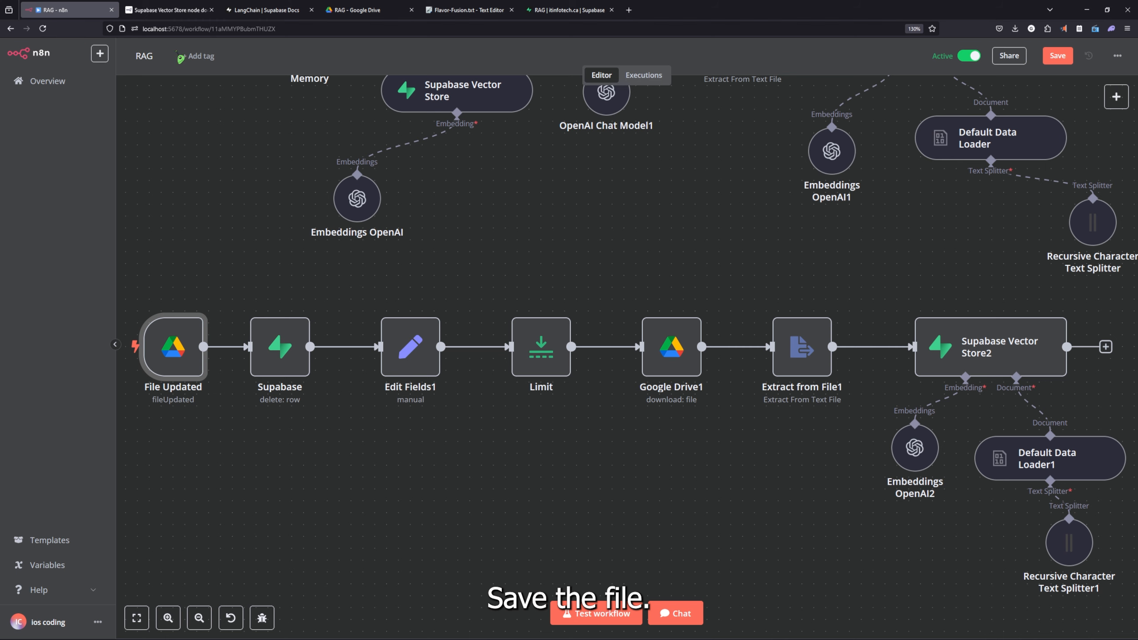
Return to the n8n workflow, resend "what are the hours of operation?" in the chat and read the agent's reply
click(68, 10)
scroll(217, 175, up, 3)
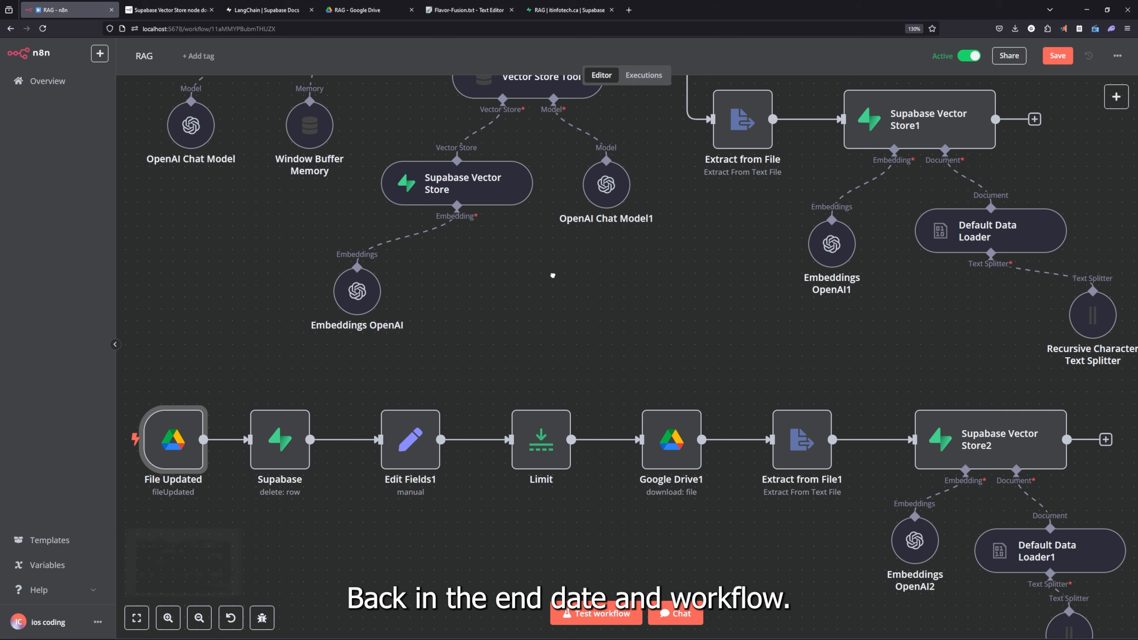
drag(550, 269, 605, 345)
scroll(435, 199, up, 3)
scroll(435, 199, left, 3)
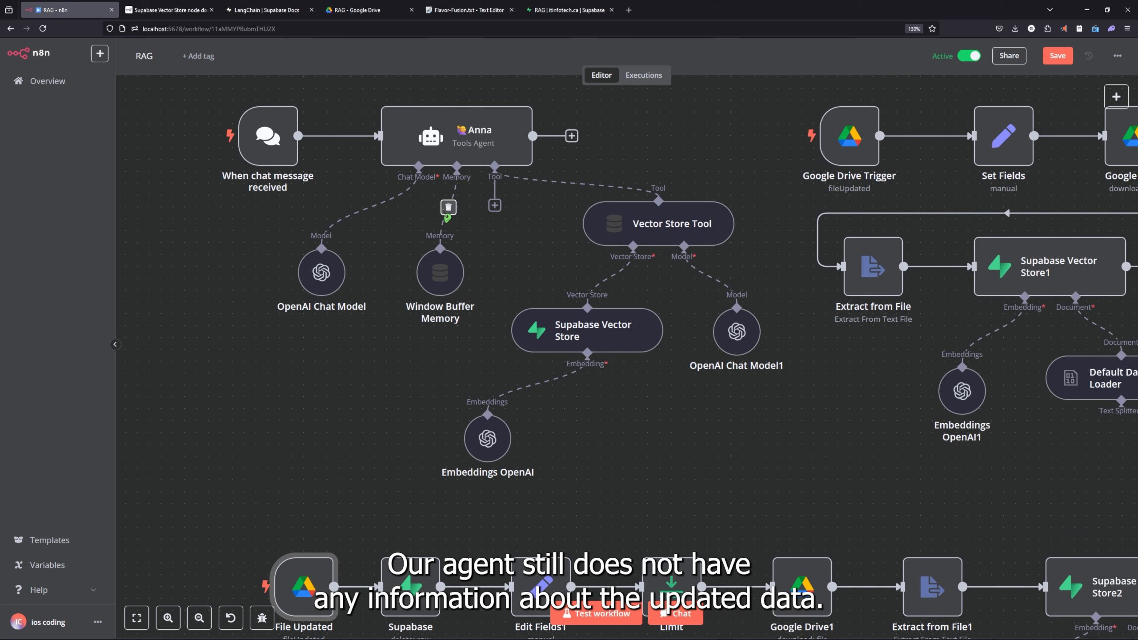
click(684, 614)
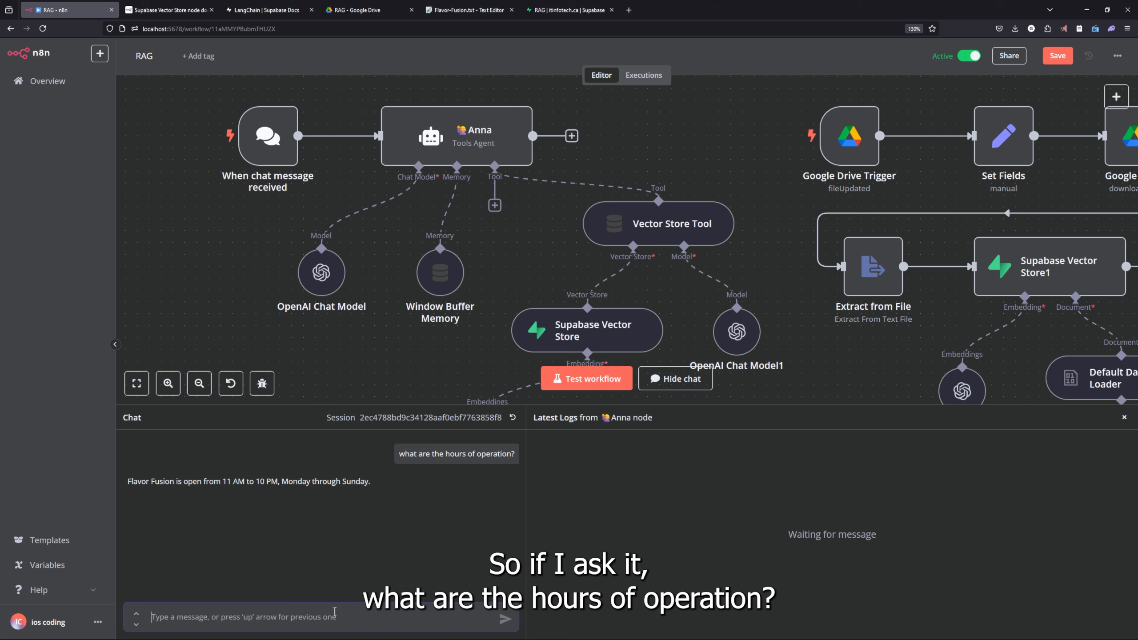
key(Up)
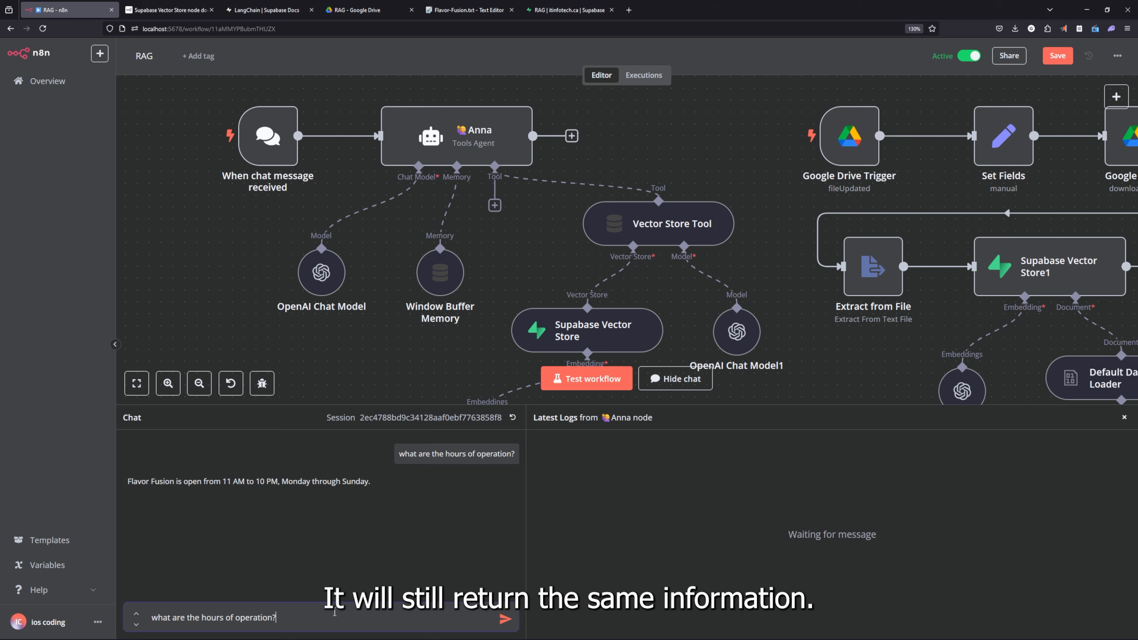
key(Return)
drag(204, 537, 374, 547)
Close the chat, open the File Updated trigger watching Flavor-Fusion.txt and fetch a test event
click(399, 380)
scroll(438, 381, down, 5)
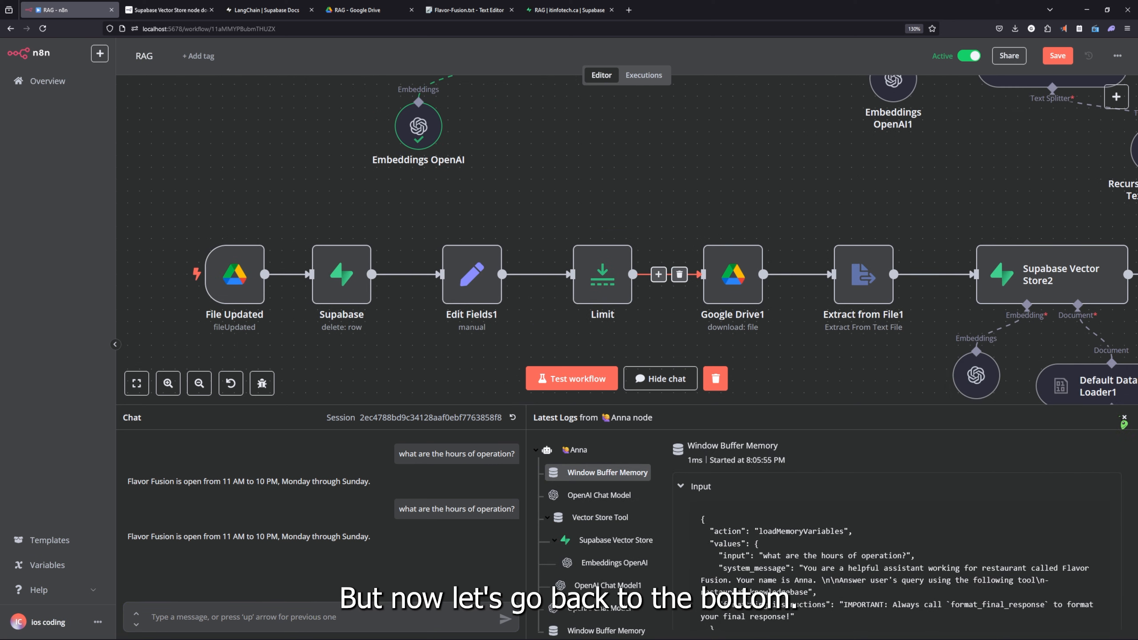
click(1125, 417)
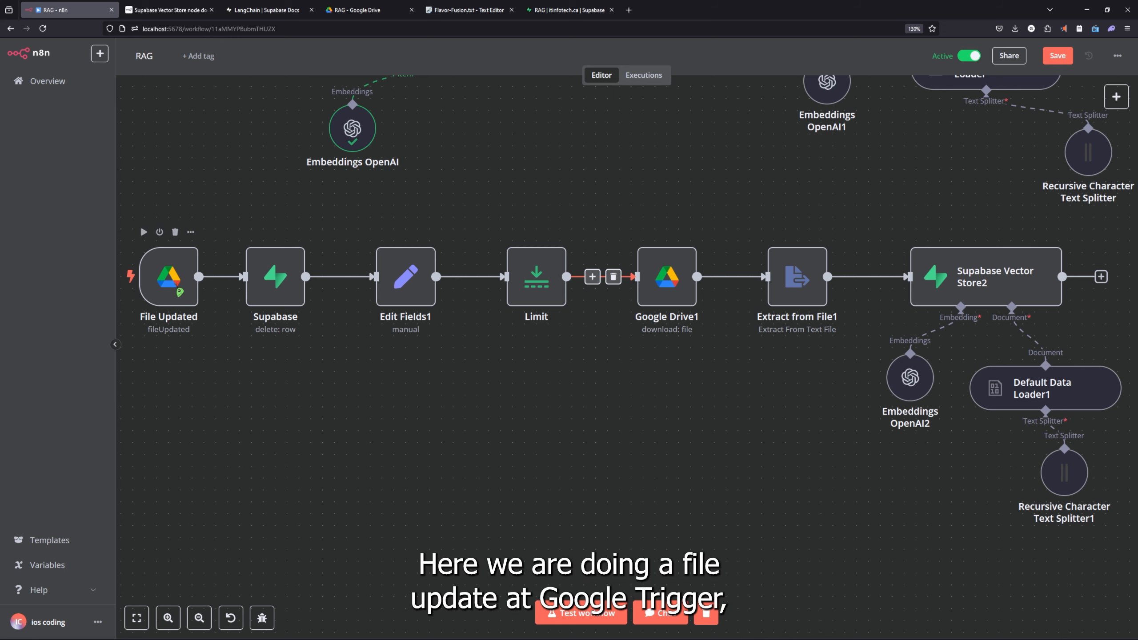
double_click(178, 291)
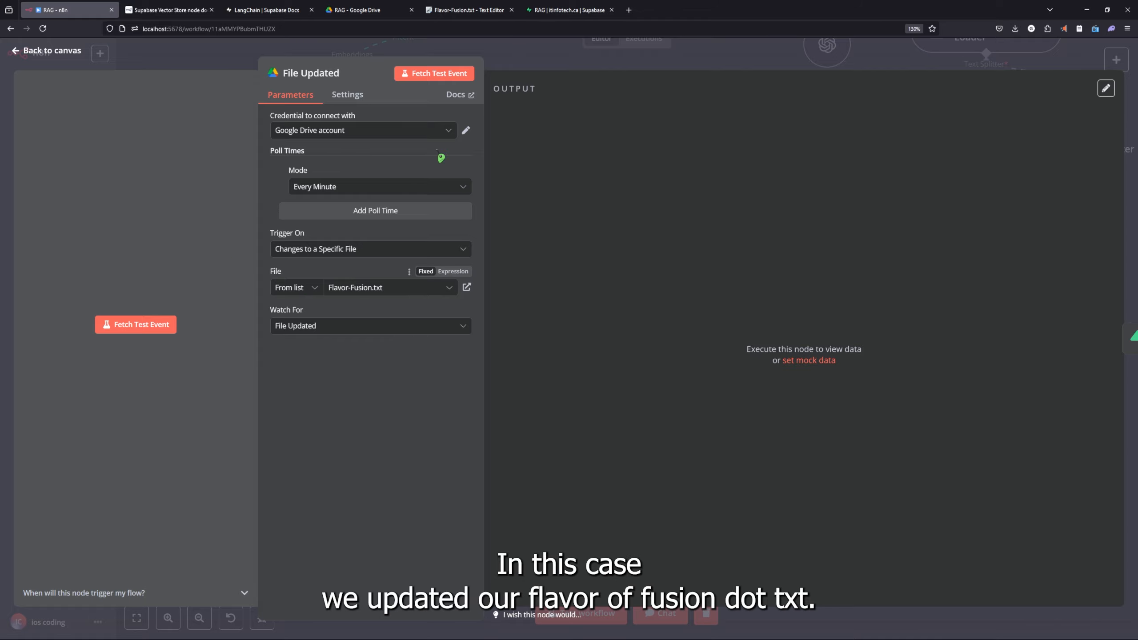
click(434, 74)
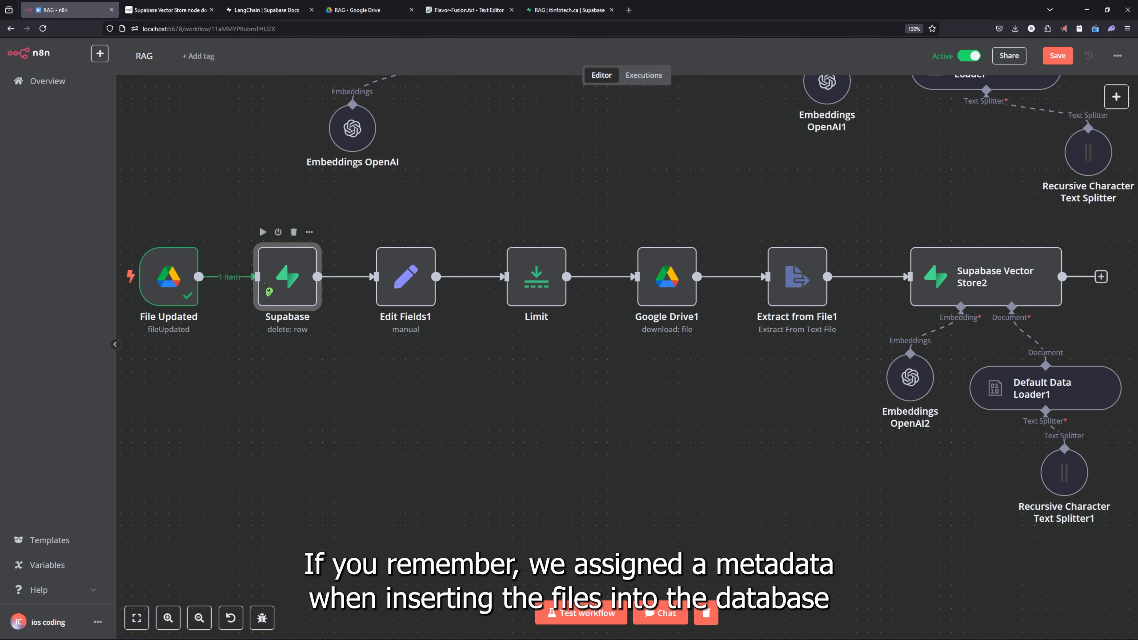
Review the document-insert branch and the update branch below it, and view the Supabase delete-row node's settings
scroll(282, 297, up, 6)
scroll(282, 297, right, 6)
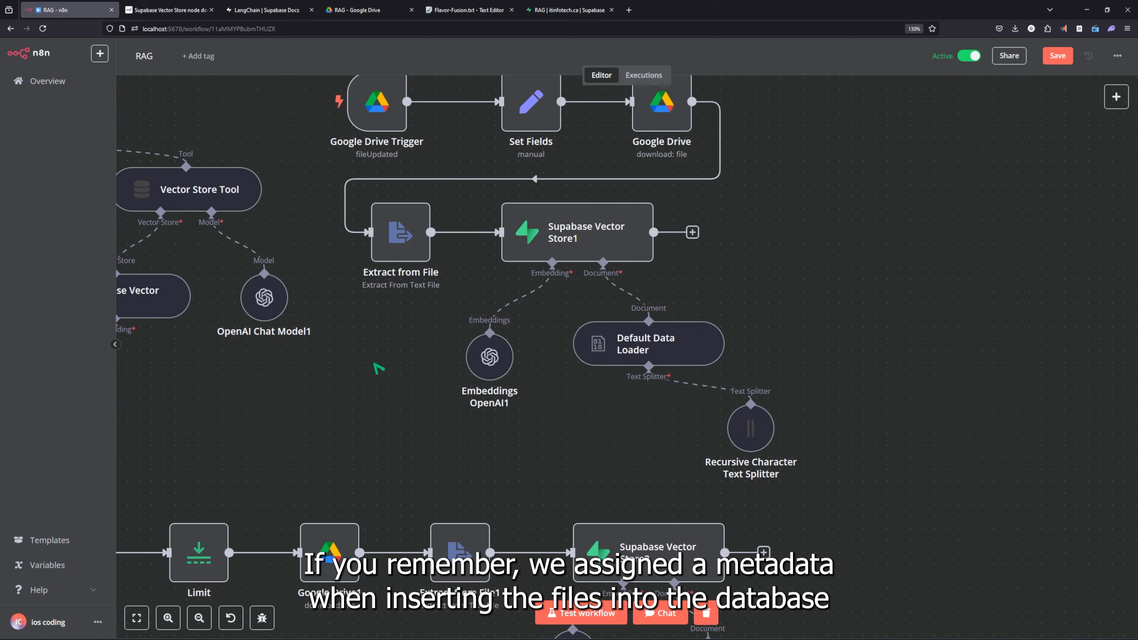
scroll(177, 443, left, 7)
scroll(177, 443, down, 2)
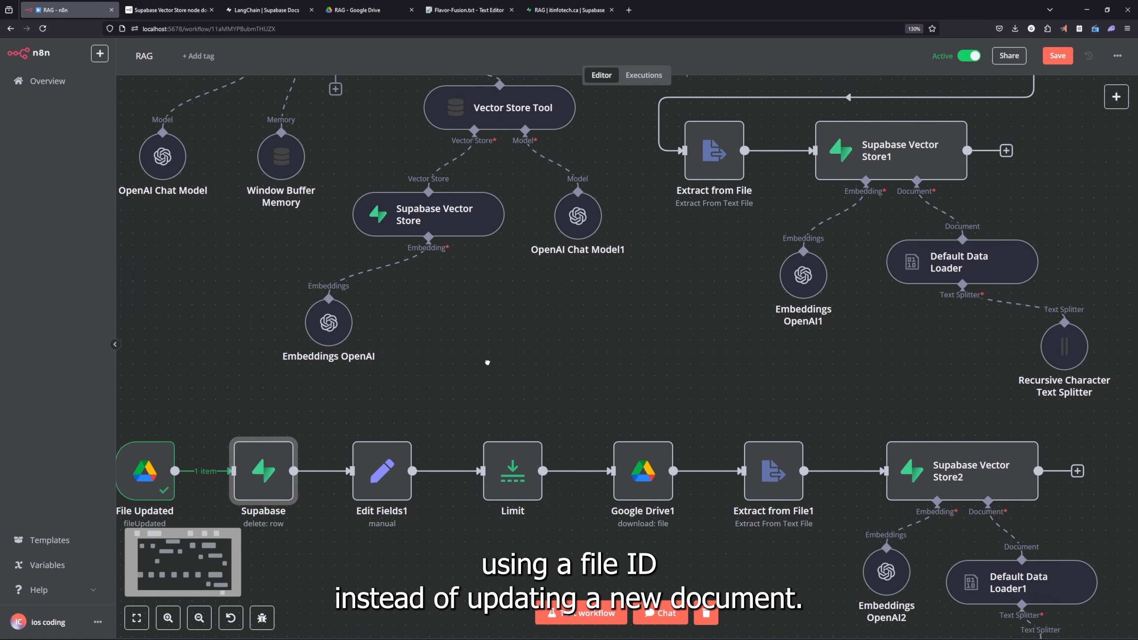
scroll(636, 348, down, 3)
scroll(636, 348, left, 3)
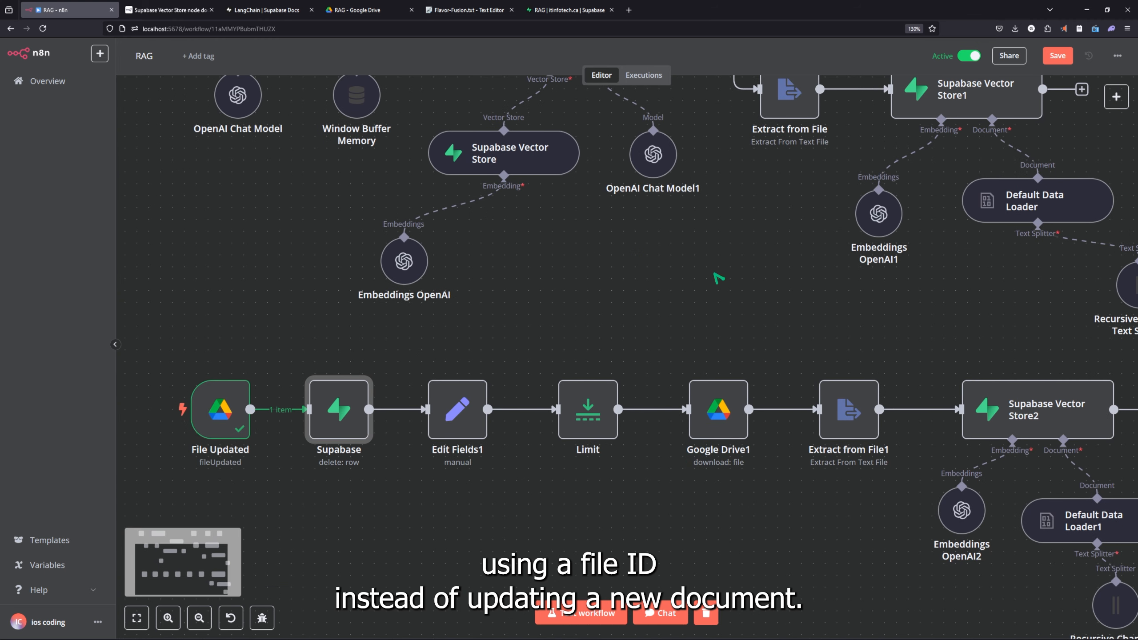
double_click(343, 421)
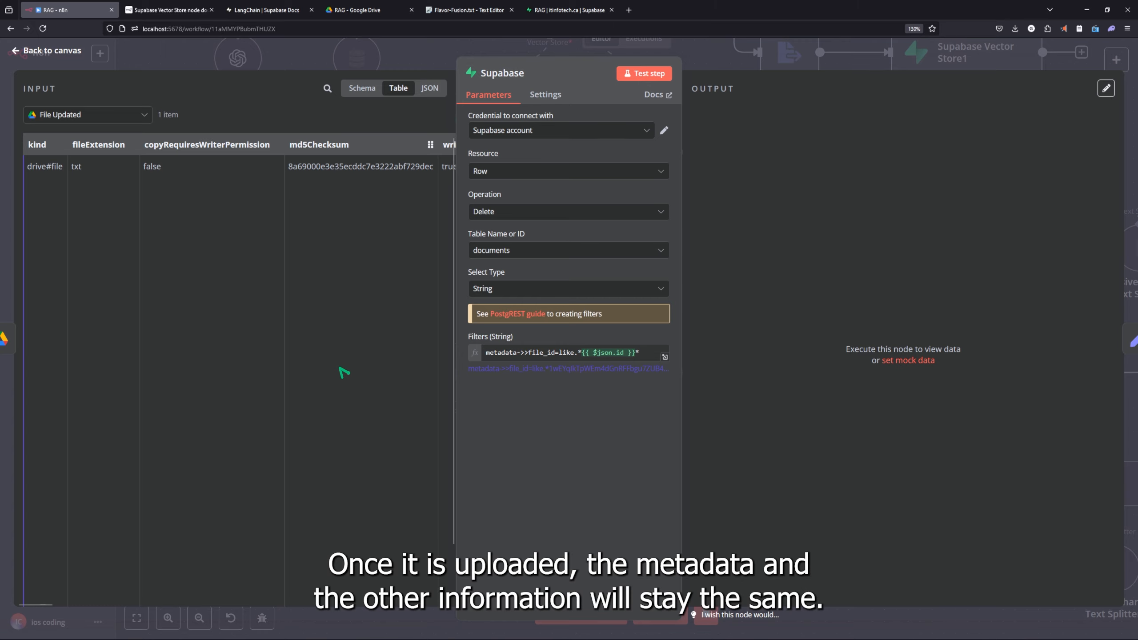
key(Escape)
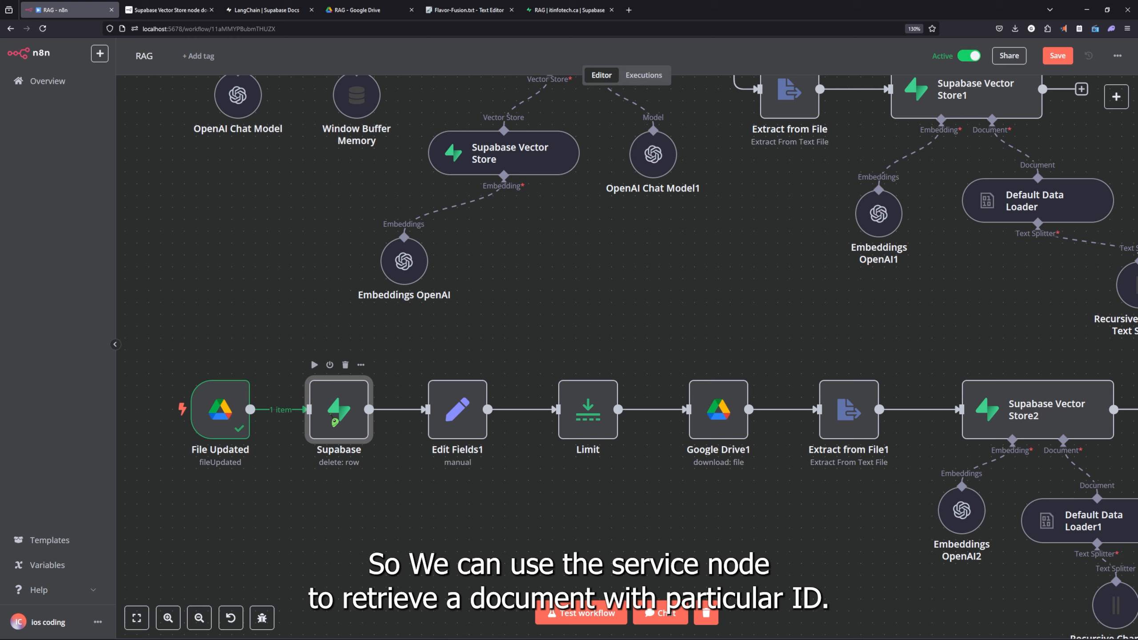
Reopen the Supabase delete-row node and examine its file_id metadata filter in the expanded expression editor
double_click(332, 416)
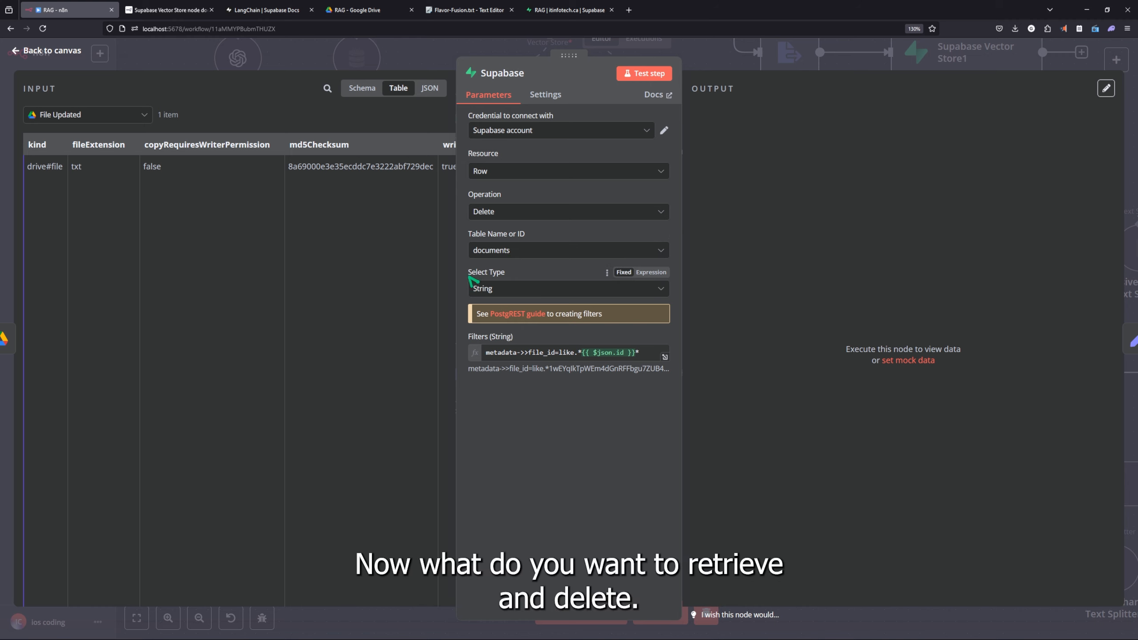
drag(469, 273, 522, 276)
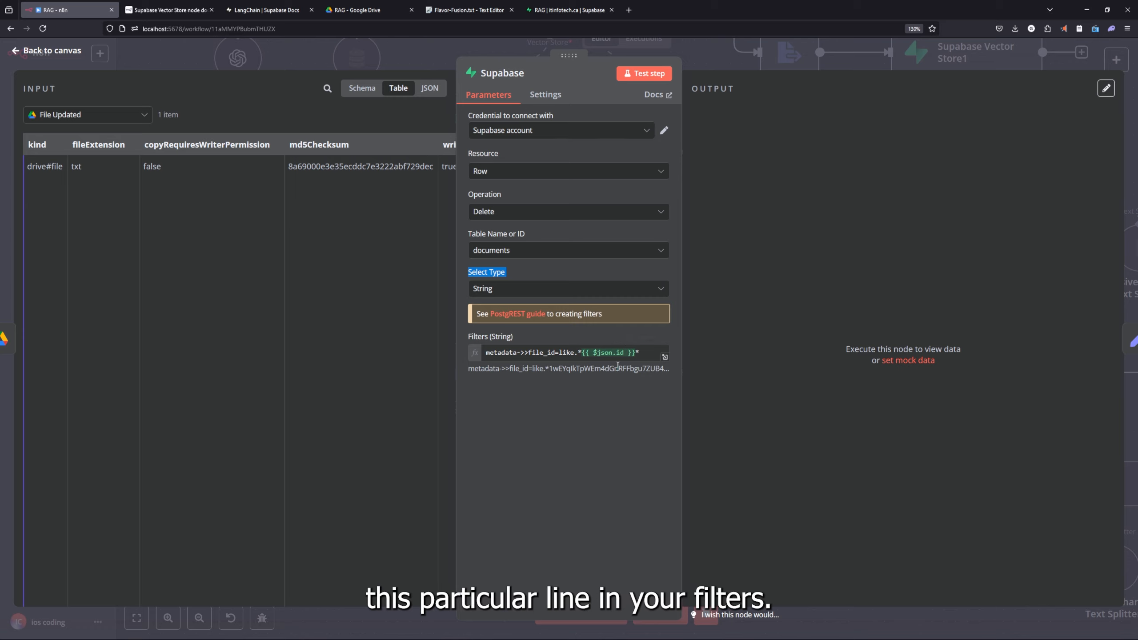
drag(640, 353, 482, 355)
click(513, 456)
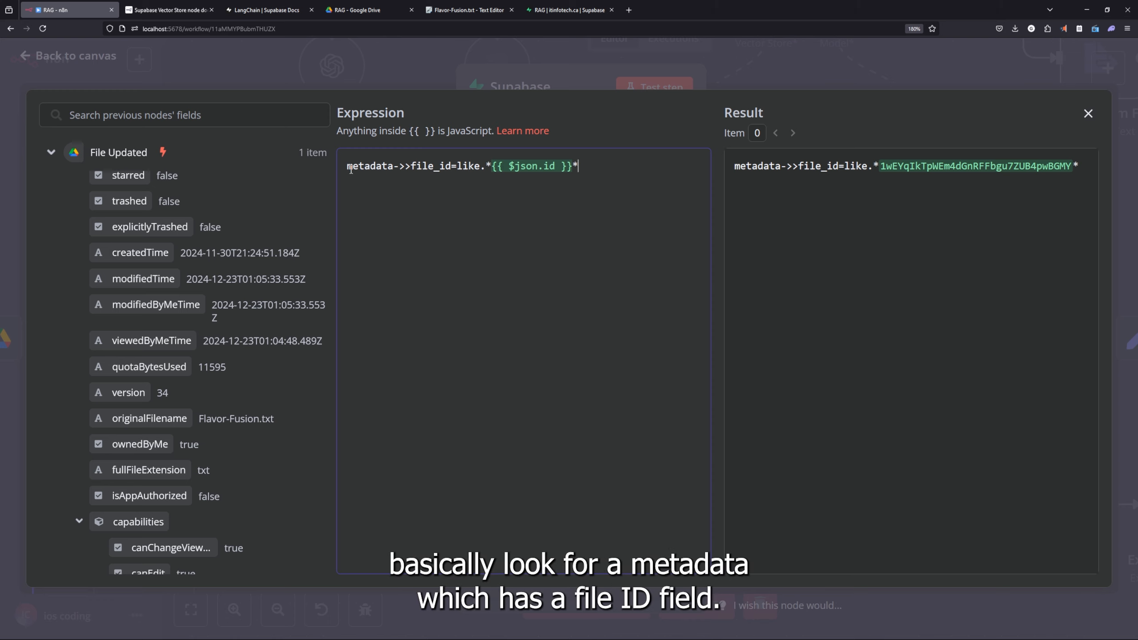
drag(362, 166, 450, 167)
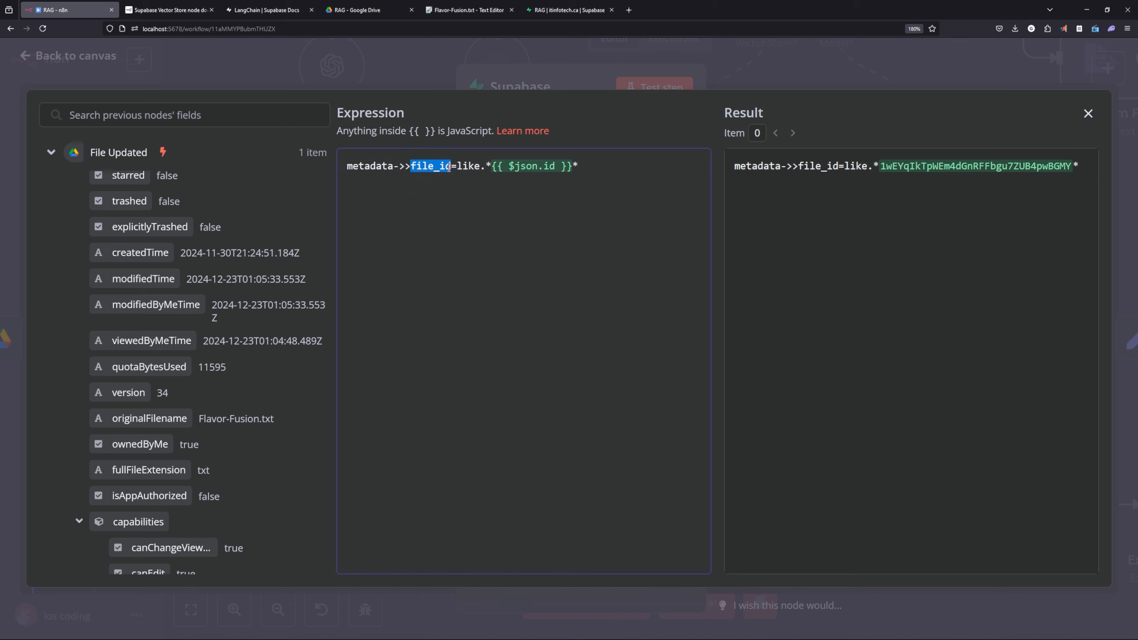
drag(578, 166, 494, 168)
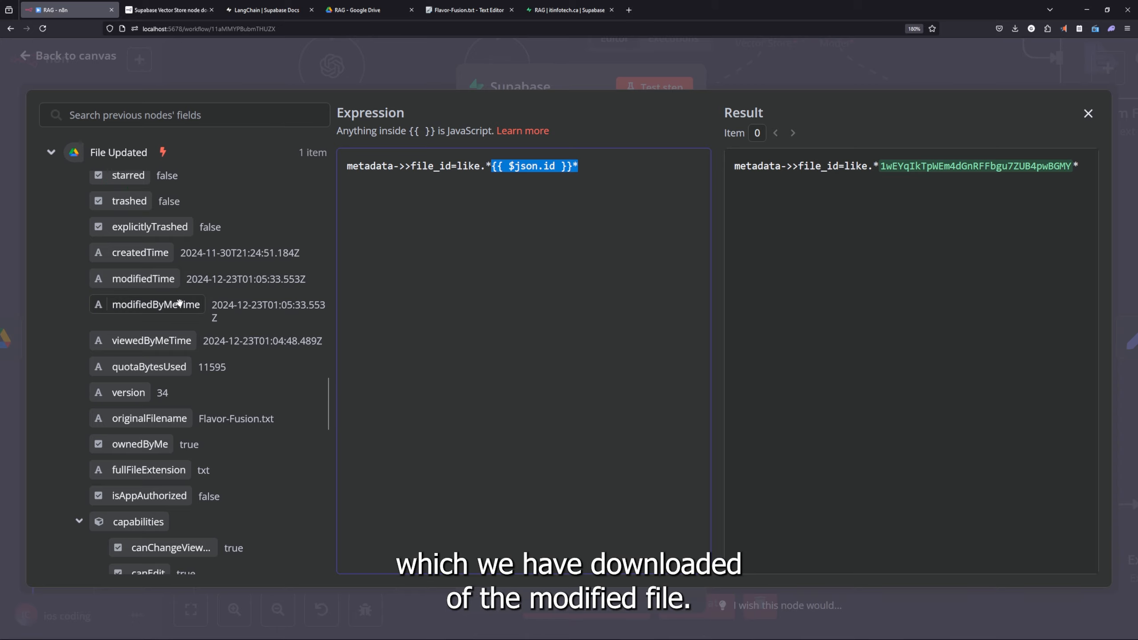
click(563, 81)
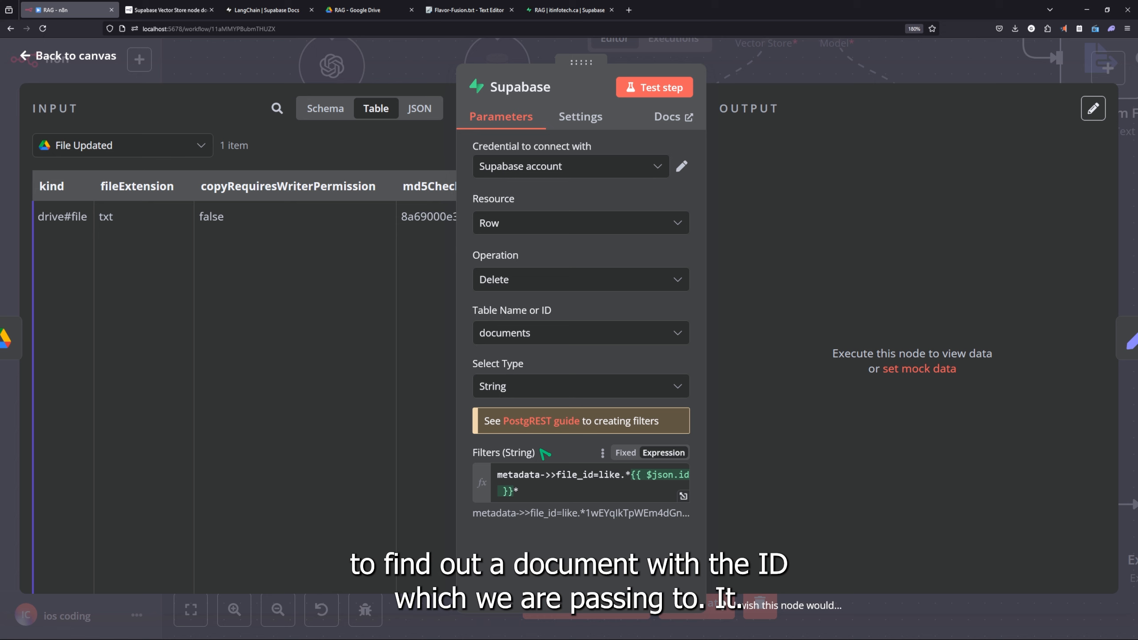
Test the Supabase delete-row node, then switch to Supabase and reload the documents table to check its records
click(660, 92)
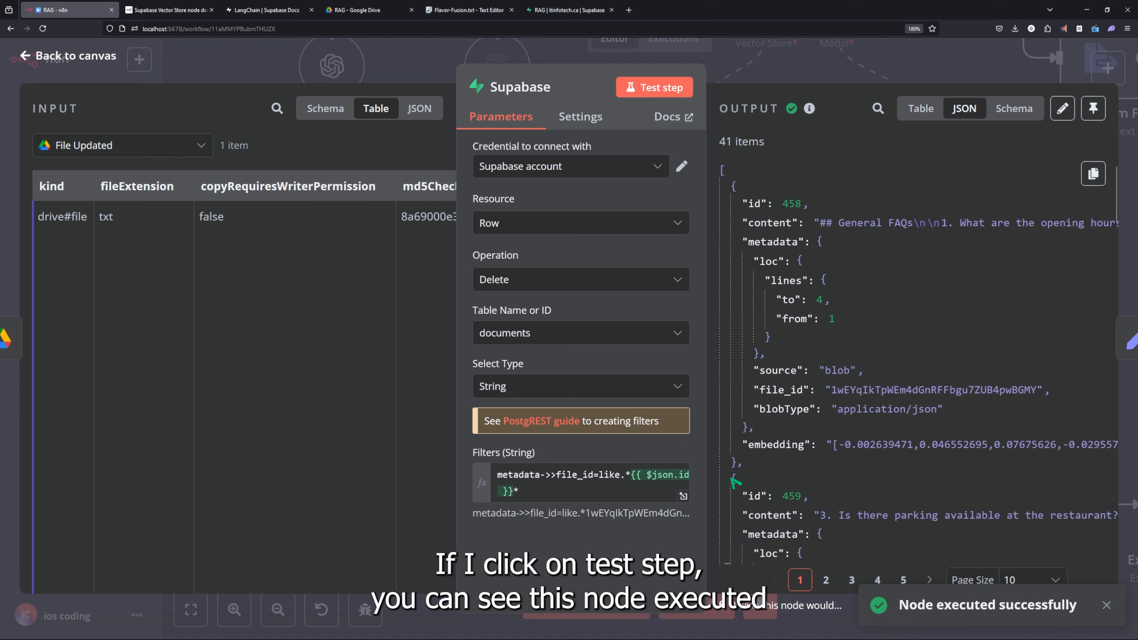
key(ctrl+minus)
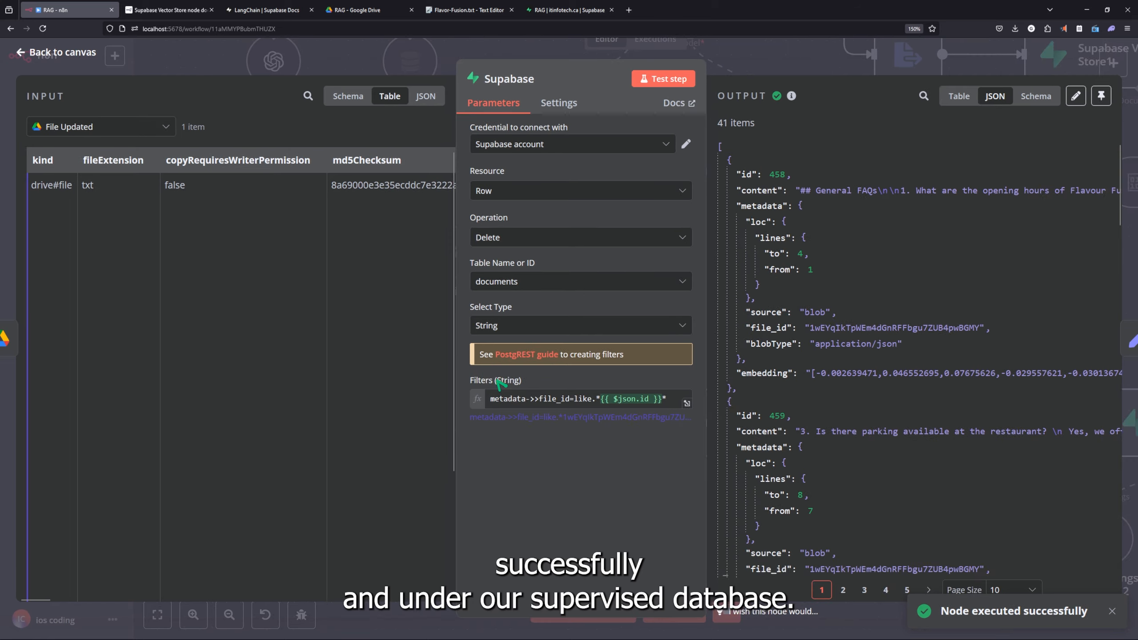
click(558, 6)
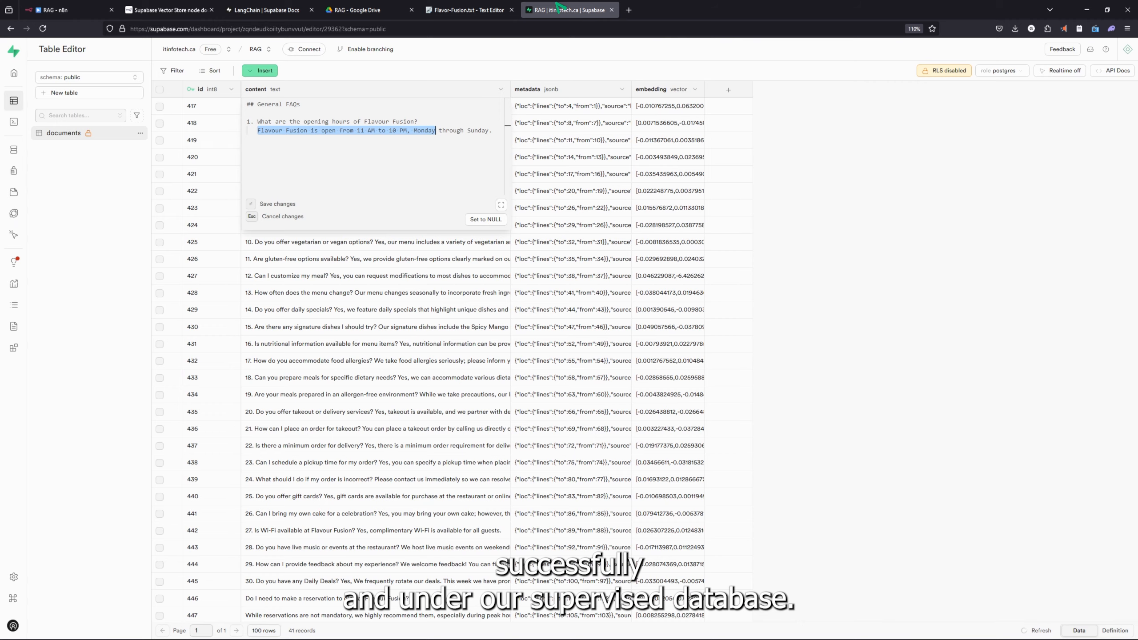
click(100, 172)
key(F5)
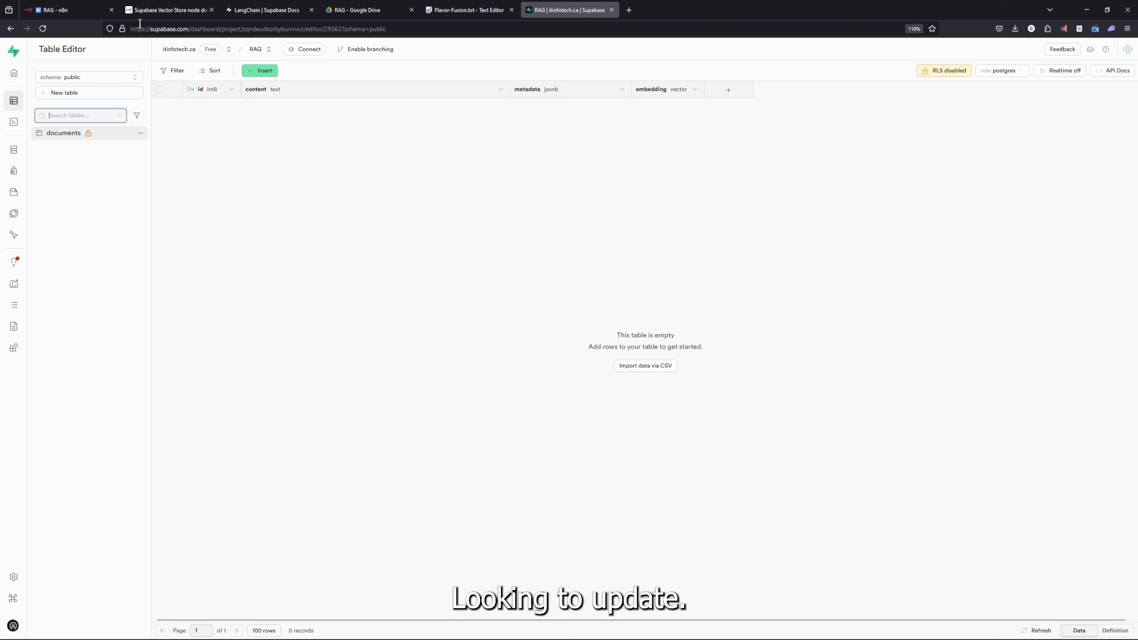
Return to the n8n workflow, review the file_id mapping in Edit Fields1 and test that node
click(88, 11)
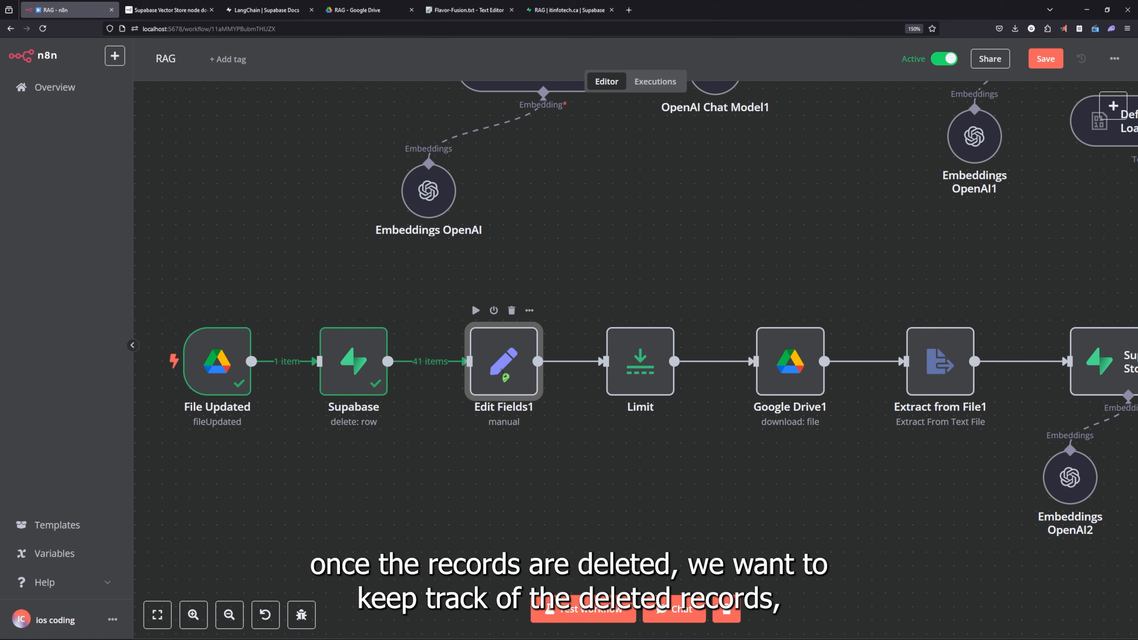
double_click(506, 378)
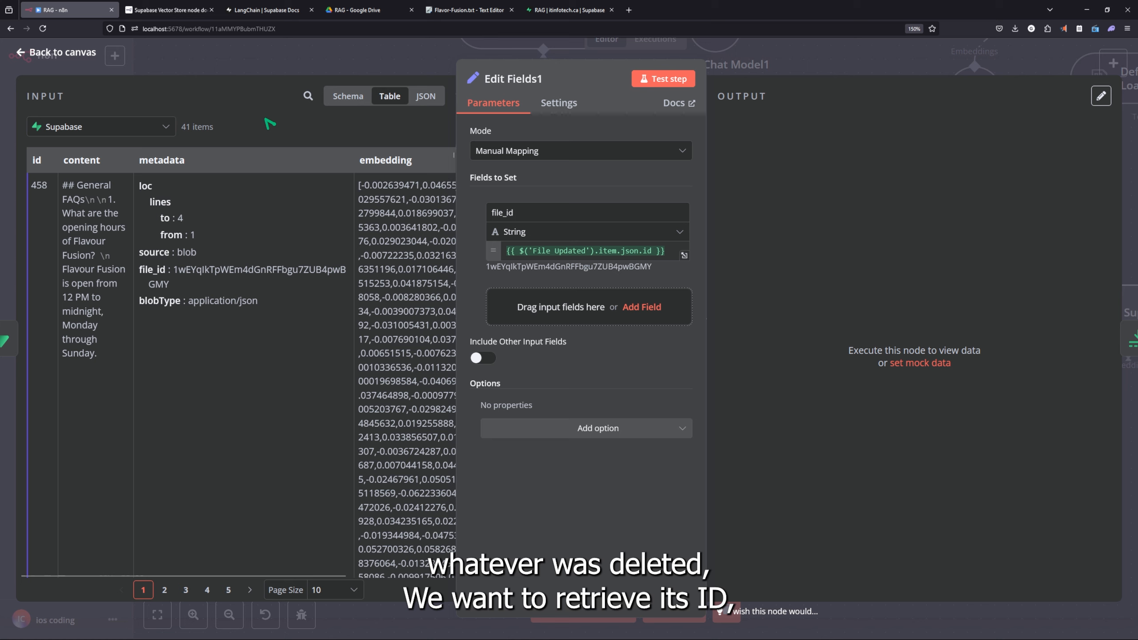
drag(667, 251, 567, 247)
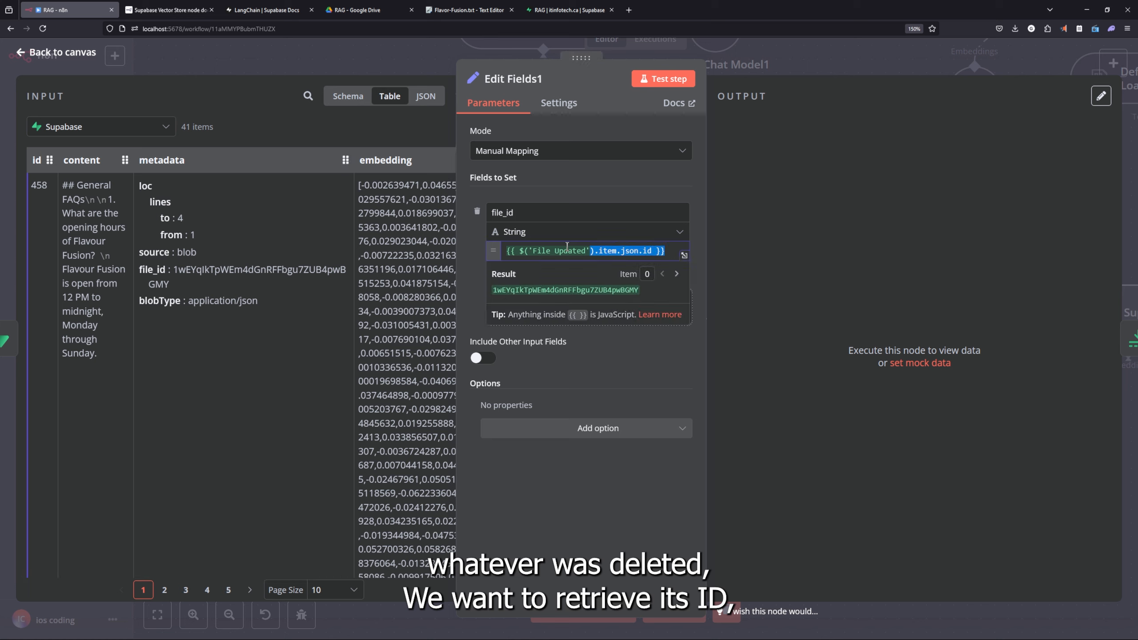
double_click(525, 205)
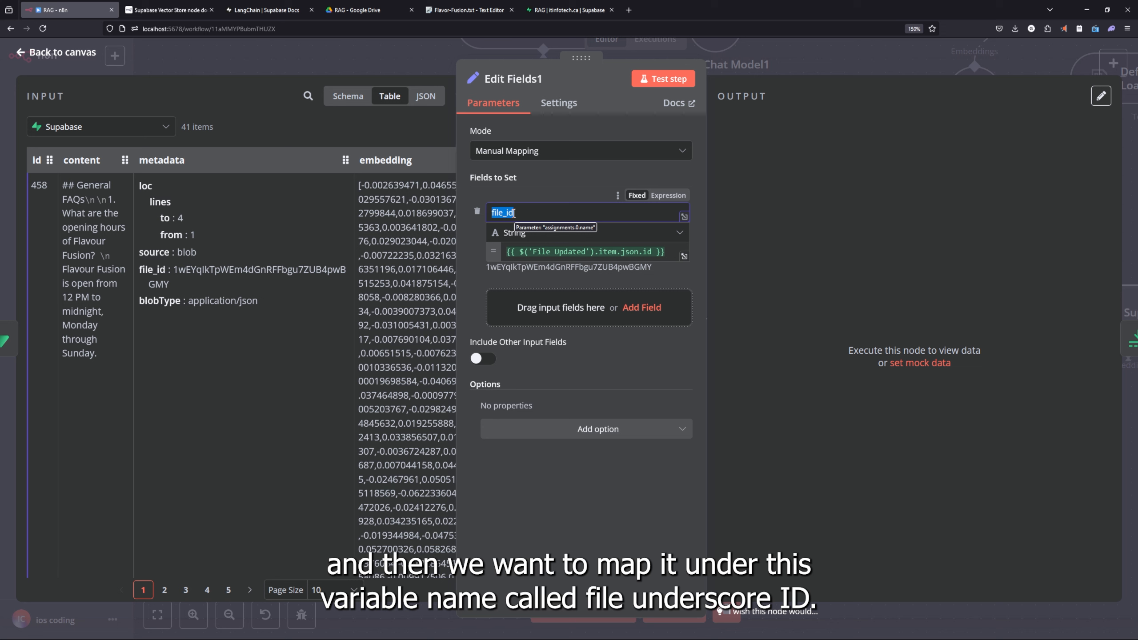
click(663, 78)
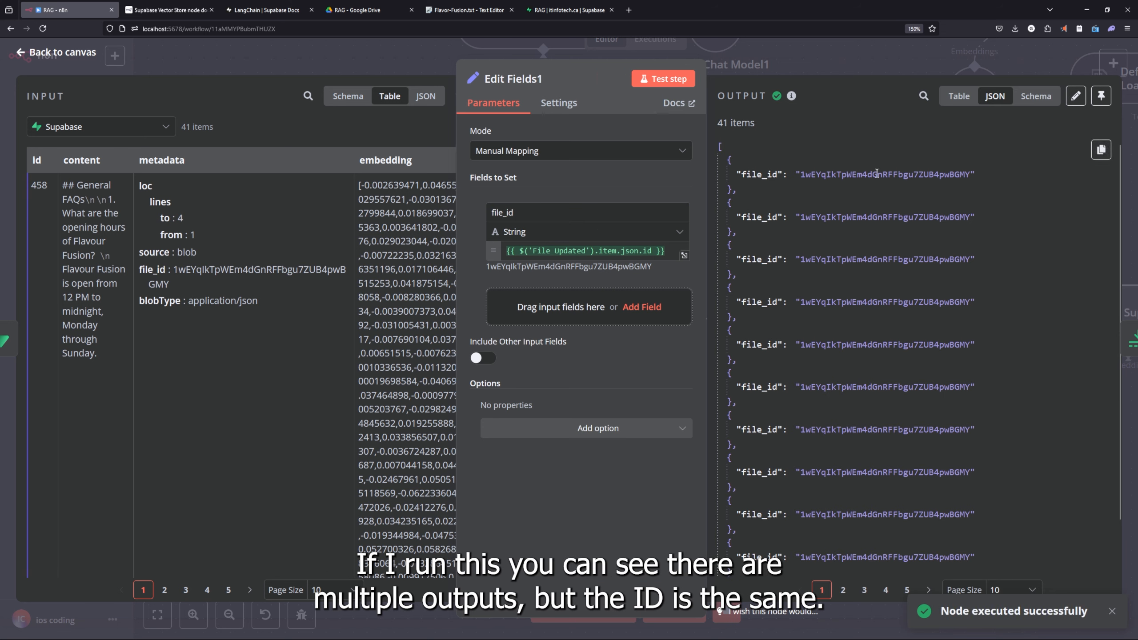
Compare the file_id values and check the item count in the Edit Fields1 output, and close the node
scroll(894, 423, down, 1)
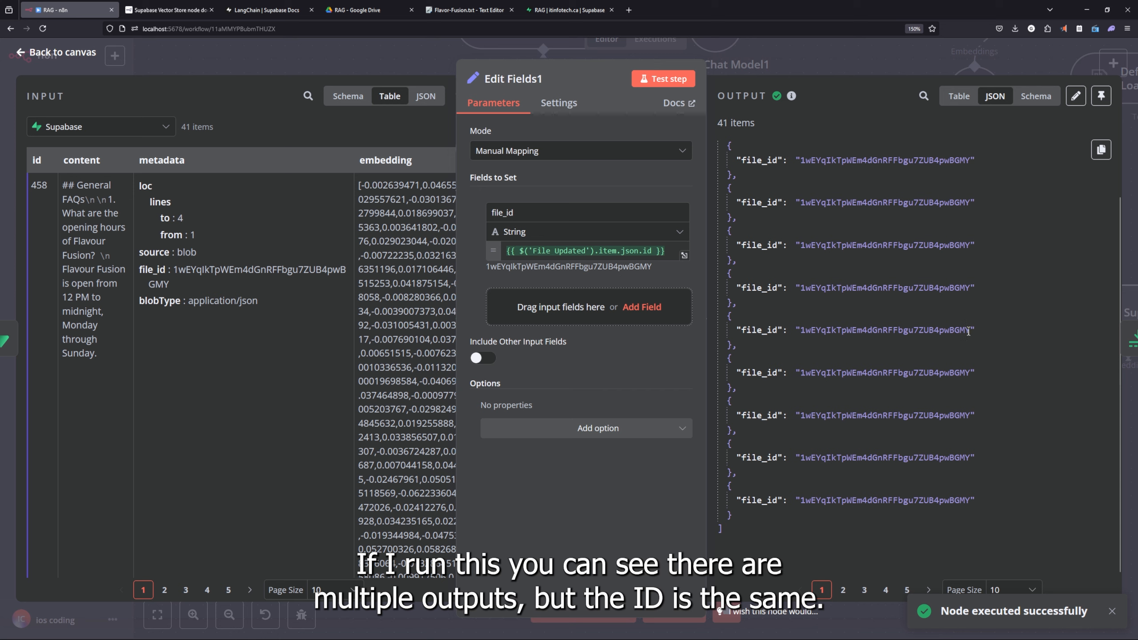
drag(968, 331, 806, 331)
scroll(851, 202, up, 1)
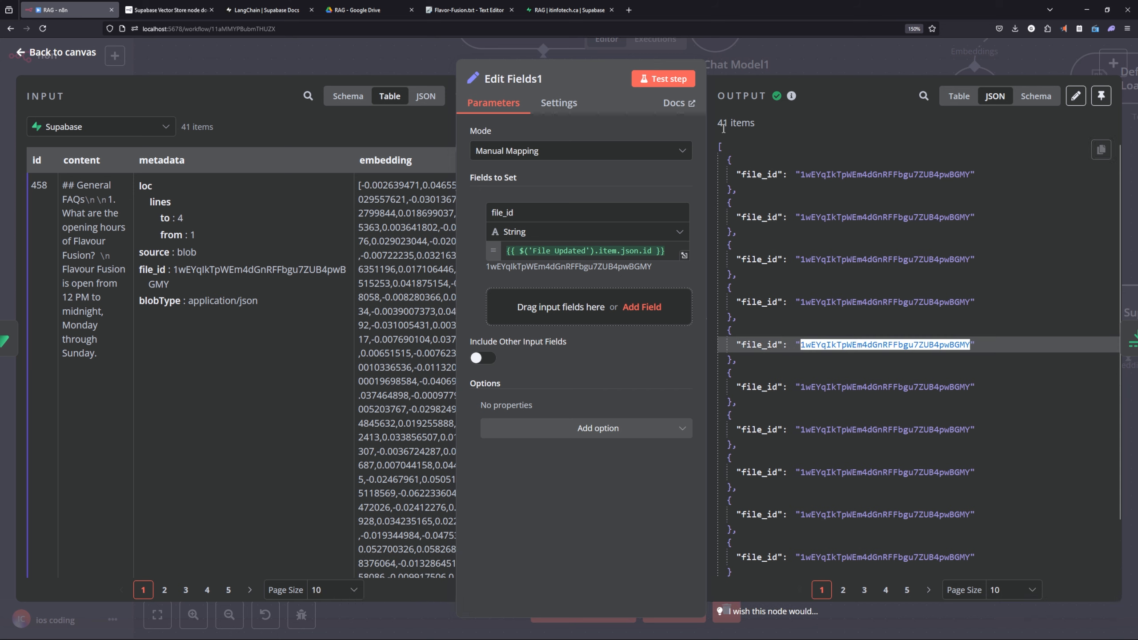
drag(717, 124, 758, 125)
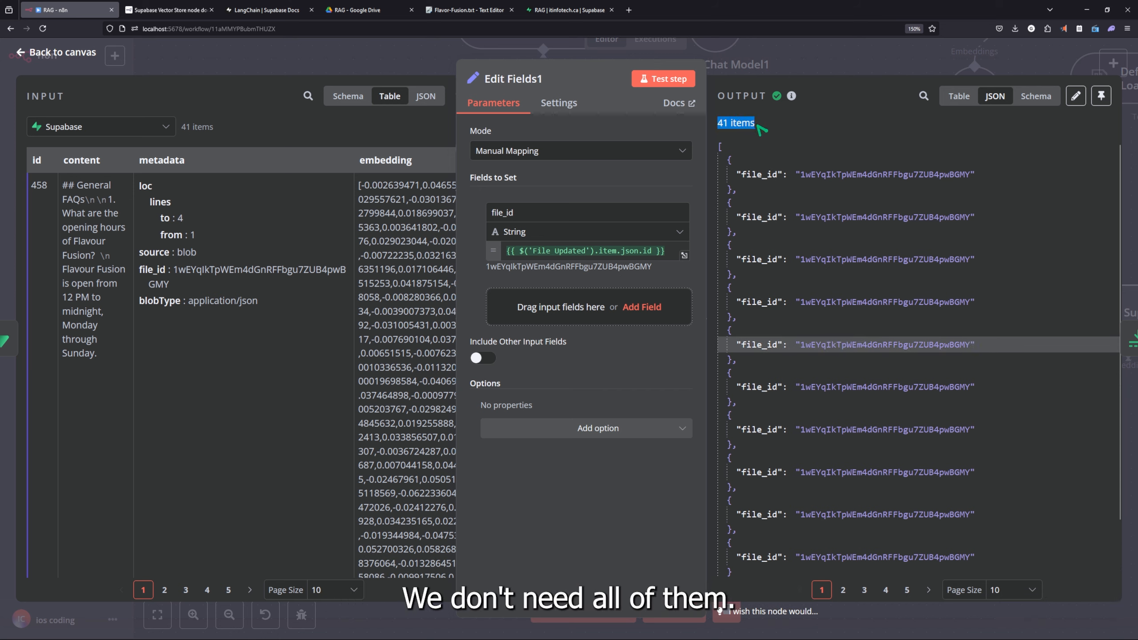
click(798, 188)
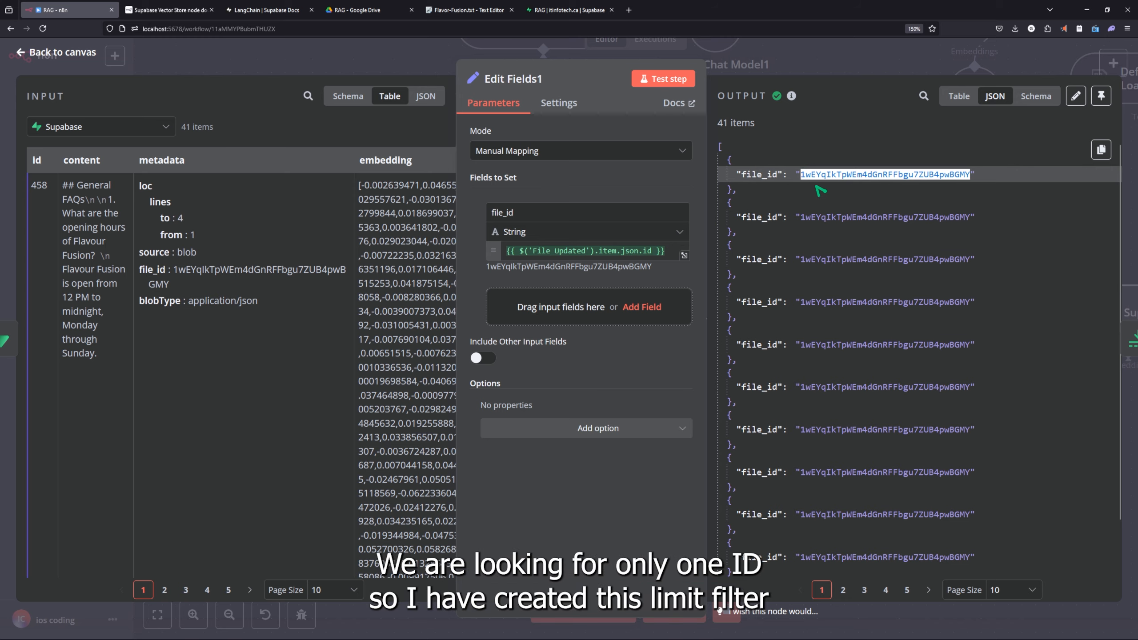
click(828, 63)
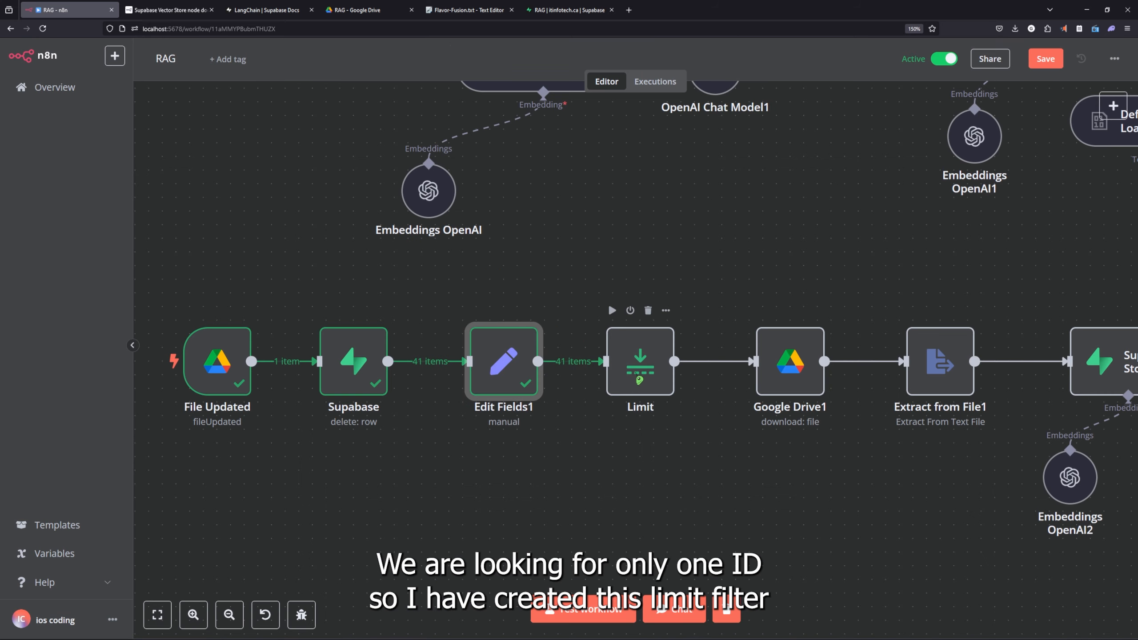
Test the Limit node, check the file_id in its output and return to the canvas
double_click(645, 373)
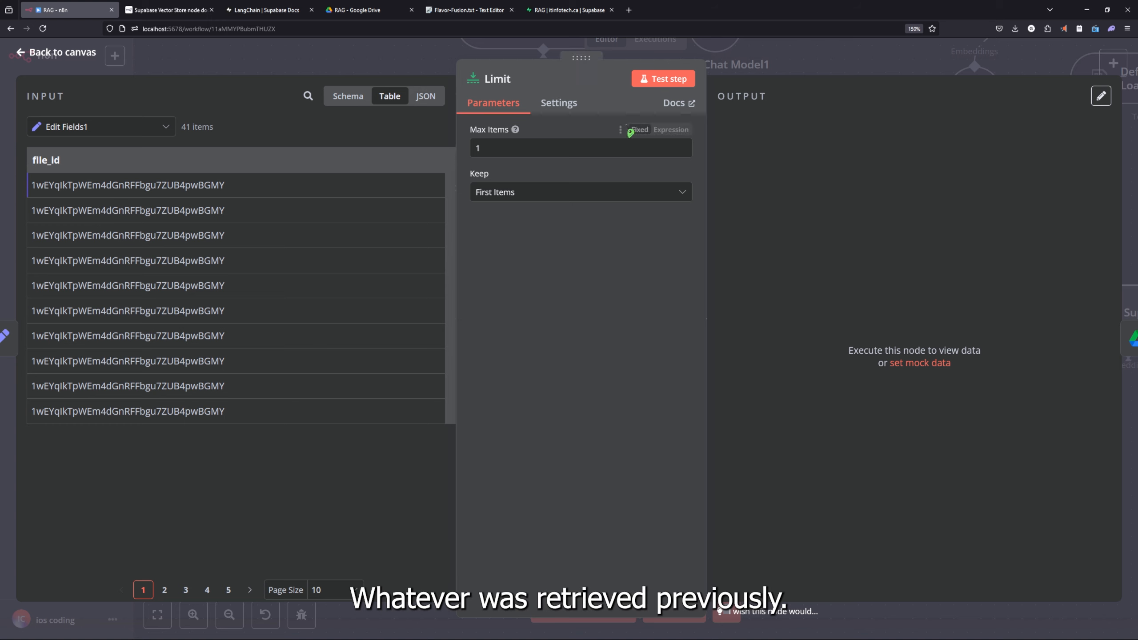
click(665, 79)
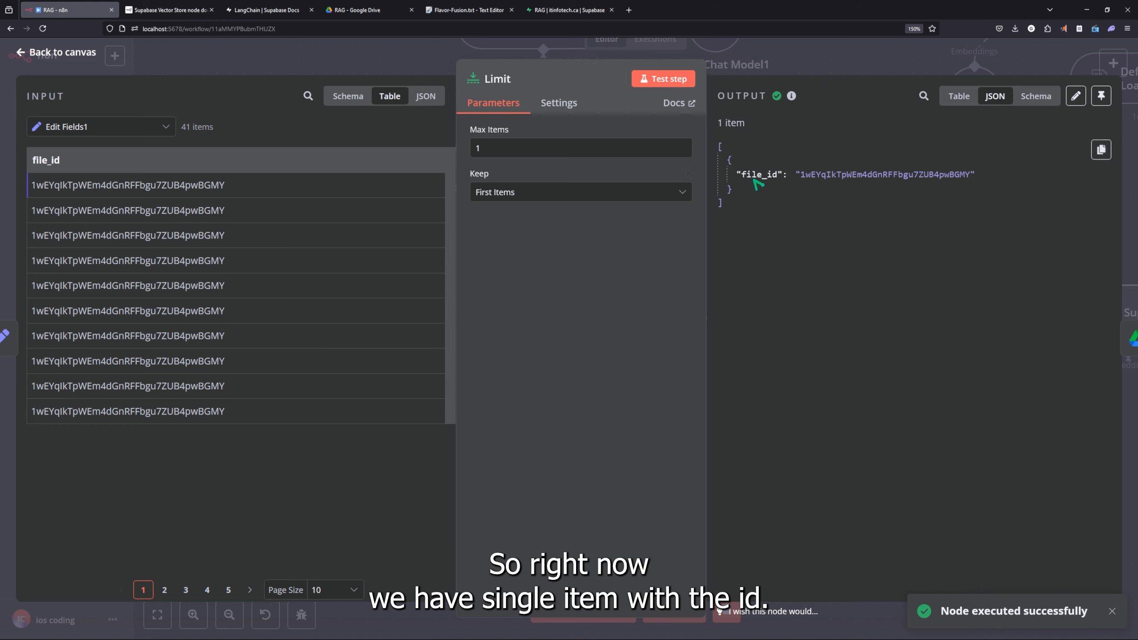
drag(803, 175, 907, 175)
click(862, 68)
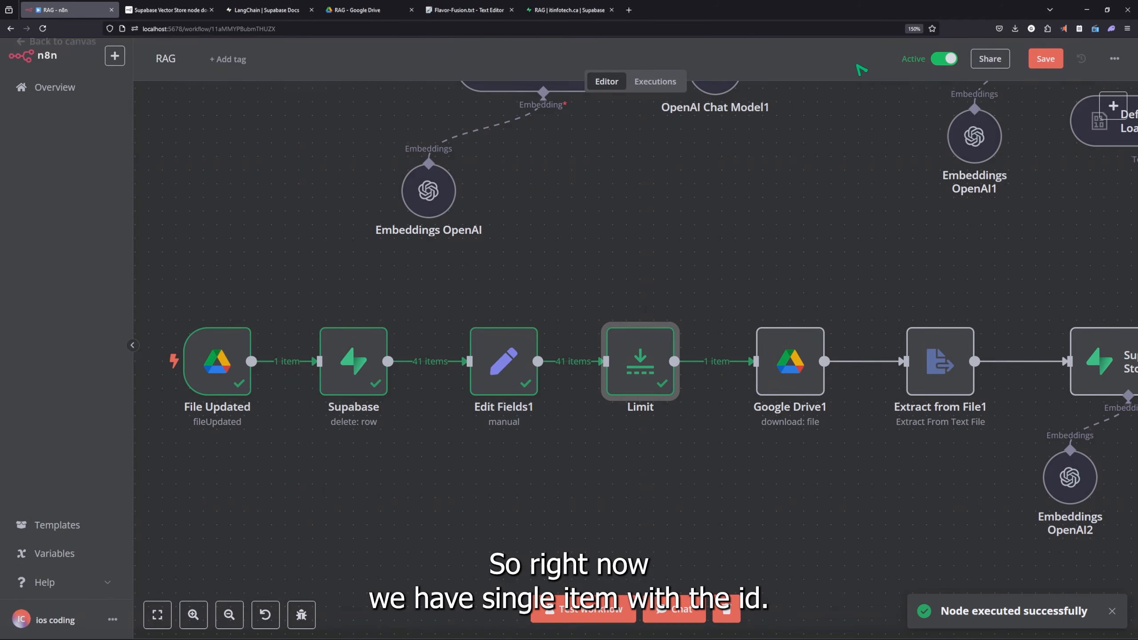
Test the Google Drive1 node to download the file by its file_id, and return to the canvas
drag(832, 482, 694, 486)
scroll(617, 444, down, 4)
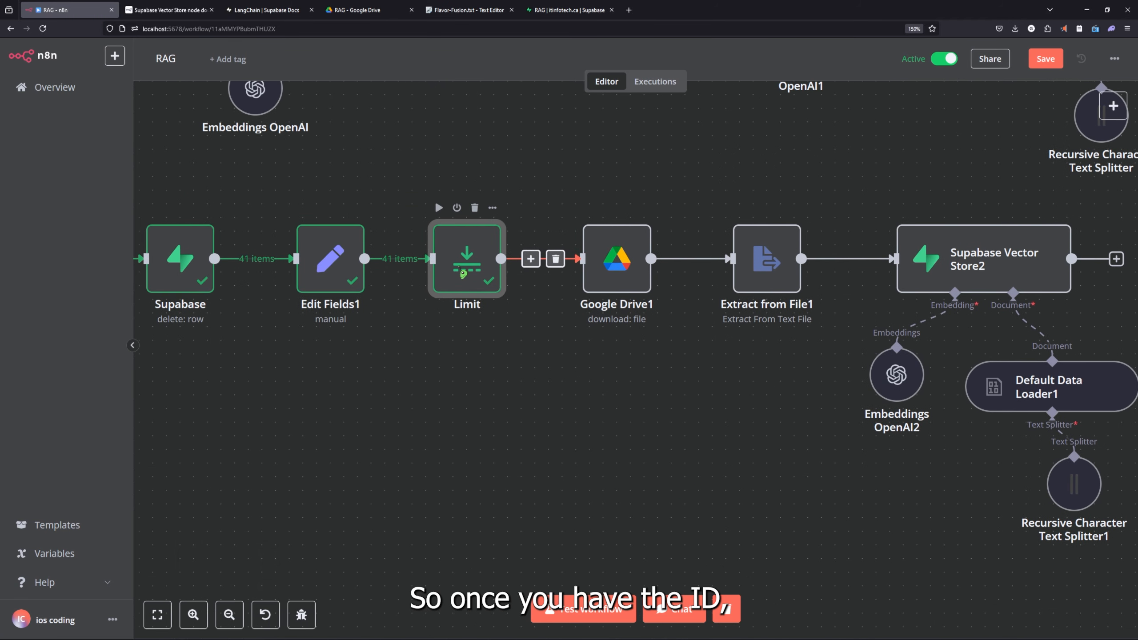
double_click(621, 271)
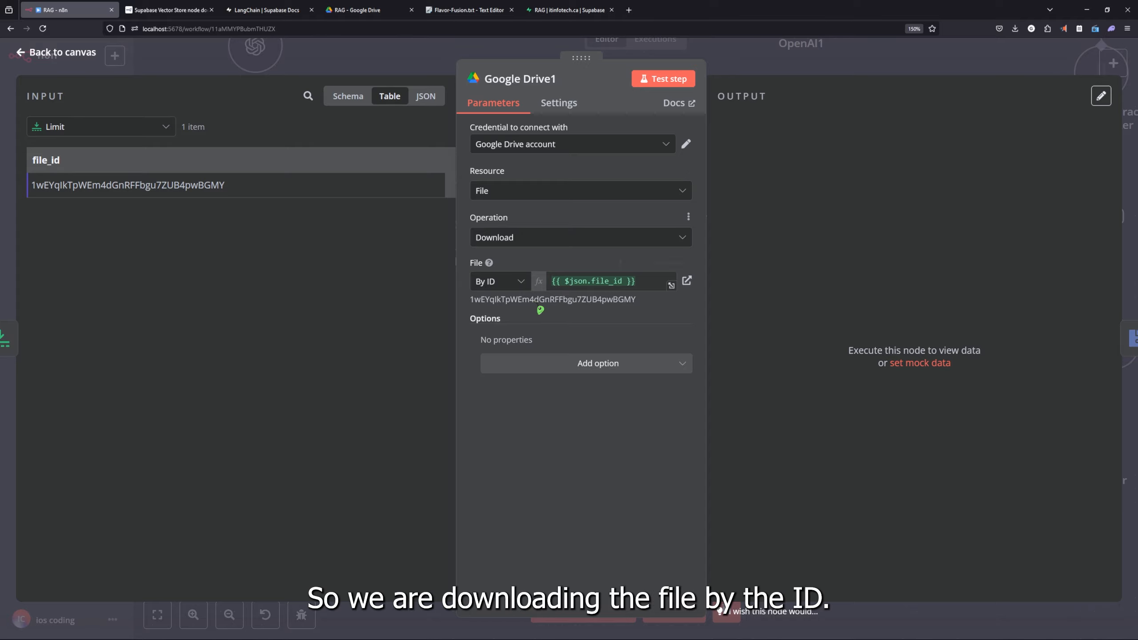
click(664, 78)
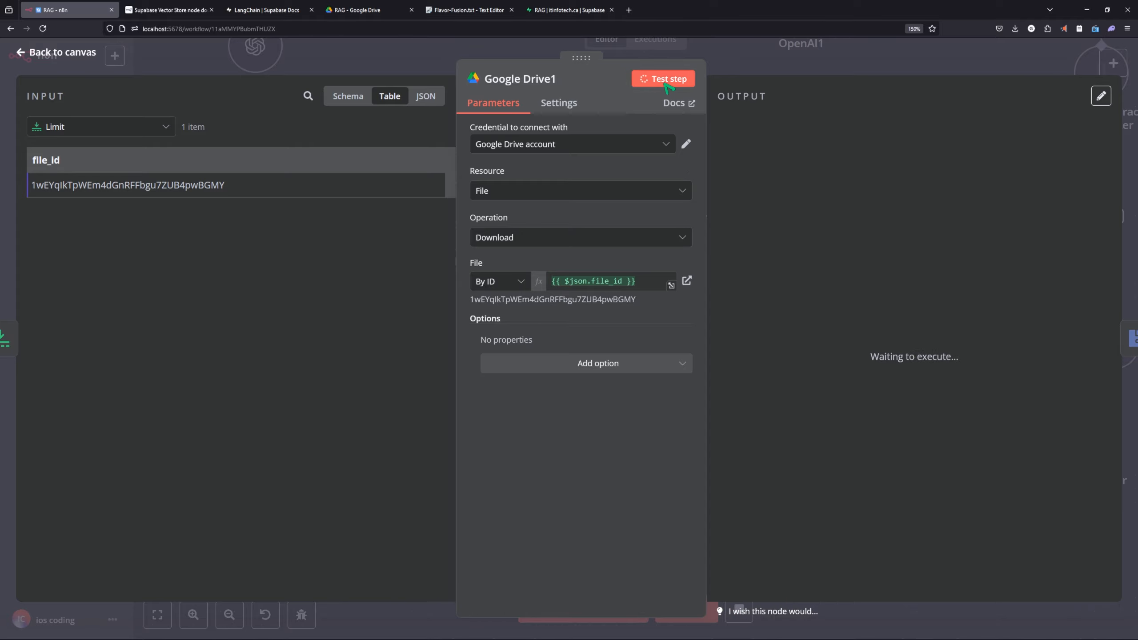
click(873, 69)
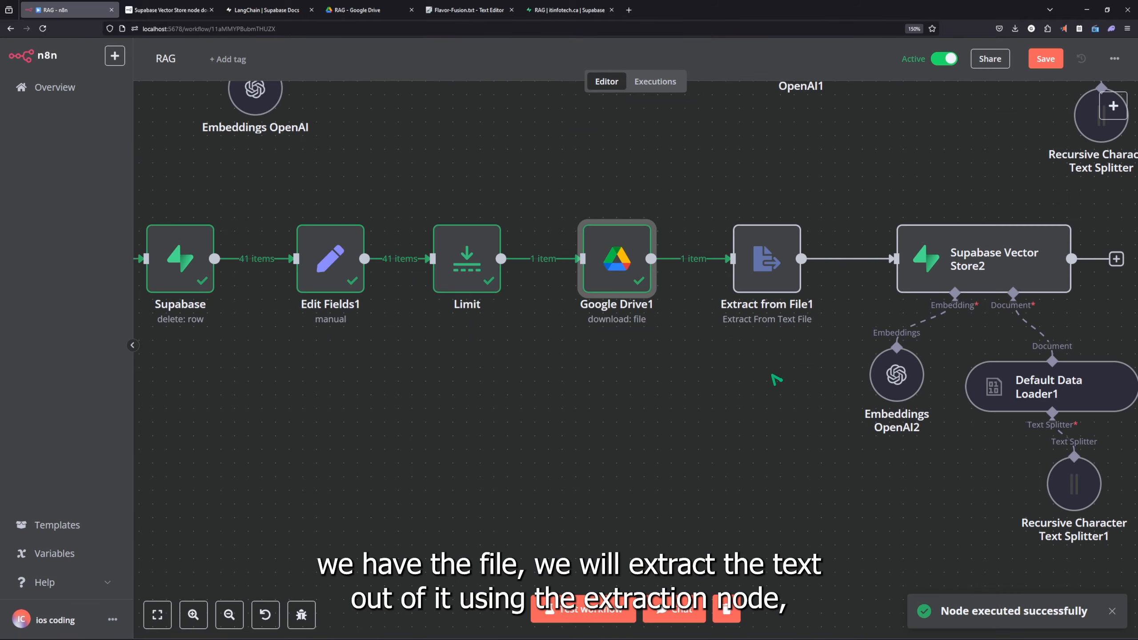
Test the Extract from File1 node to extract the text of Flavor-Fusion.txt, and return to the canvas
double_click(765, 267)
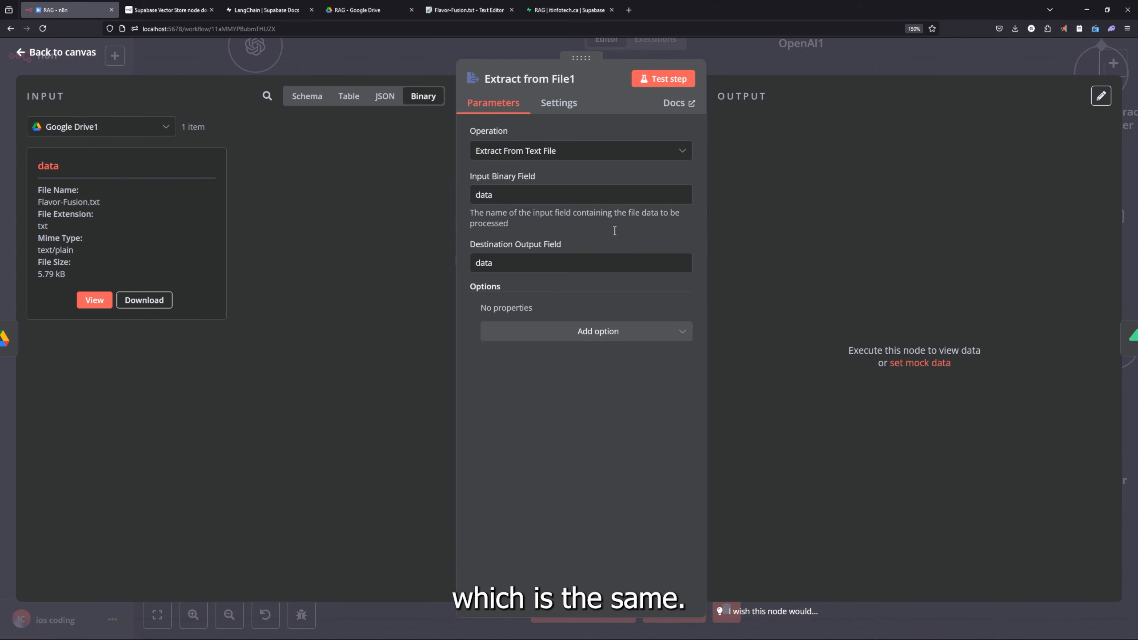
click(677, 83)
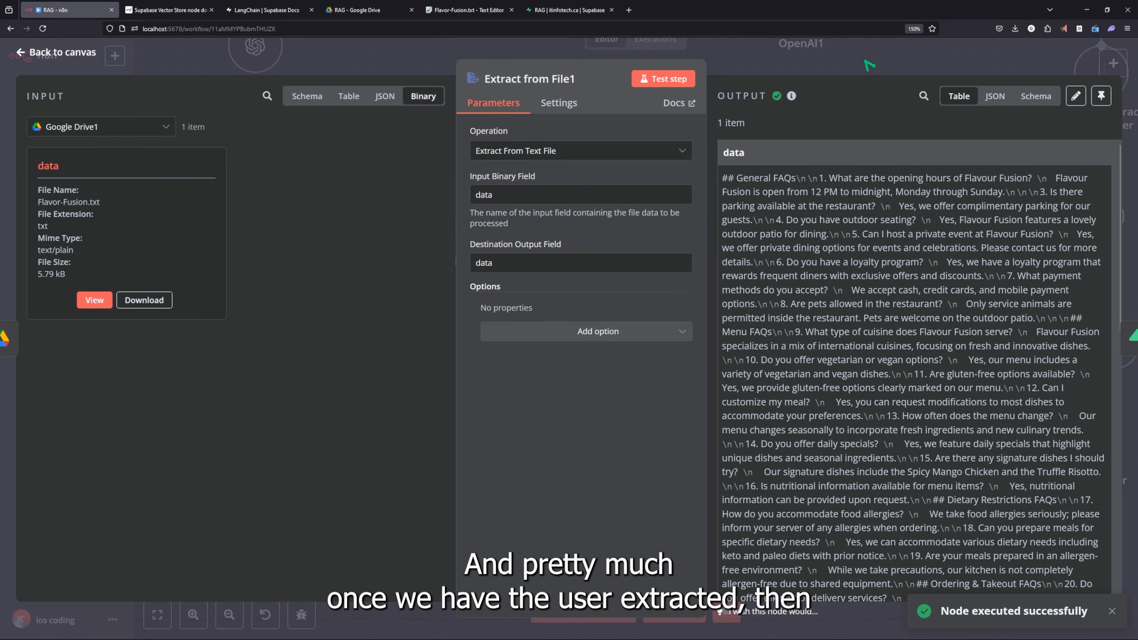
click(863, 68)
drag(762, 367, 561, 366)
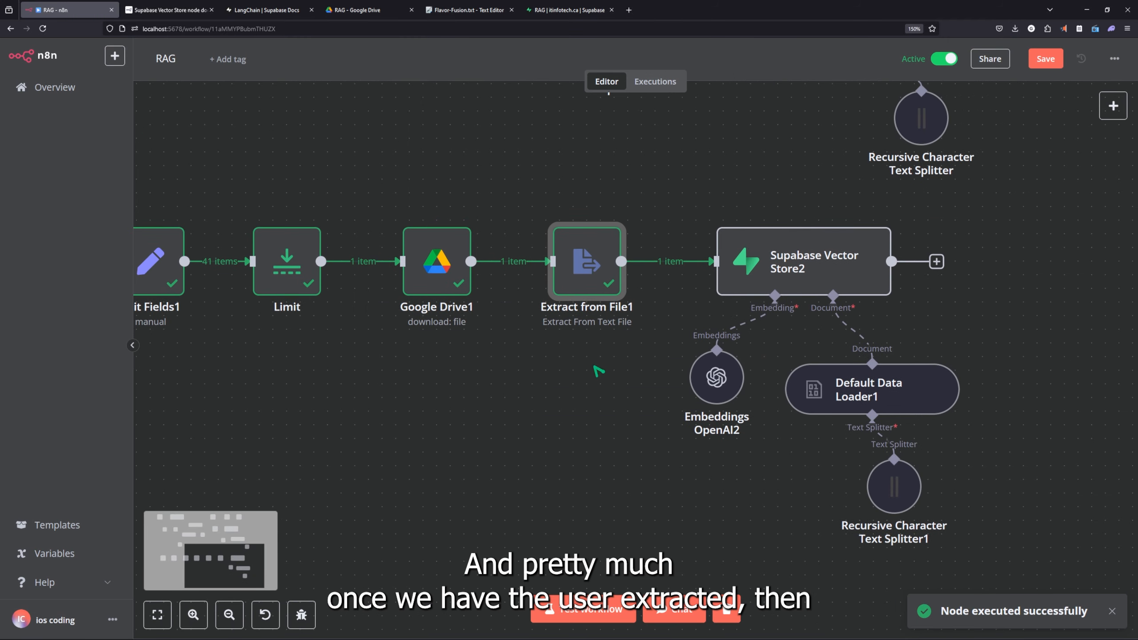
Run the Supabase Vector Store2 node to insert the extracted text, and reload the documents table in Supabase
mouse_move(807, 263)
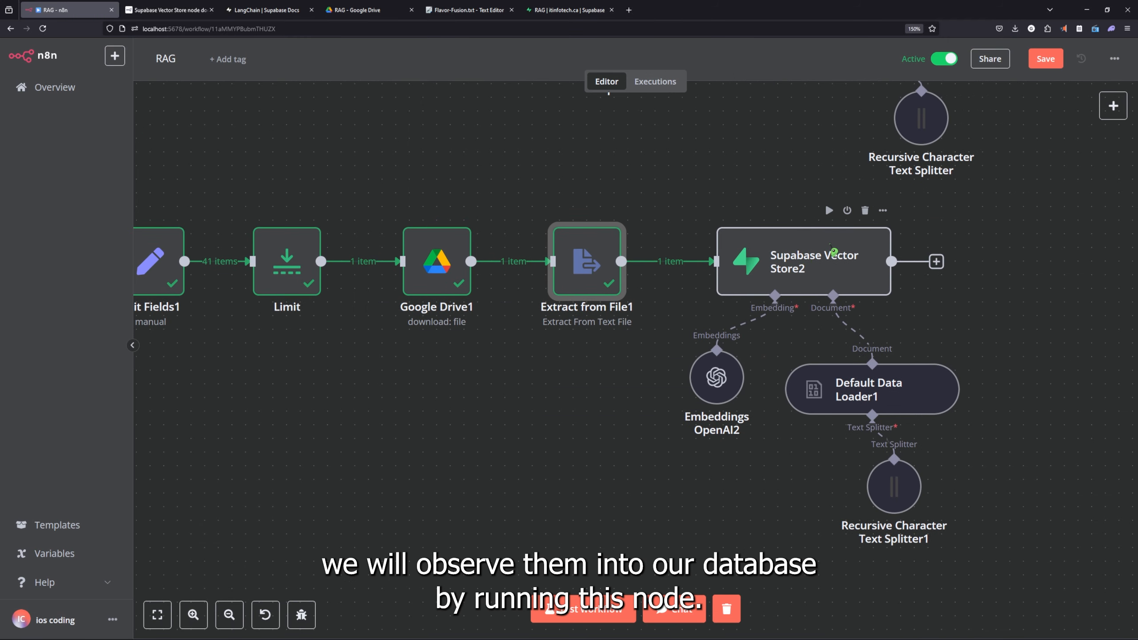
click(830, 214)
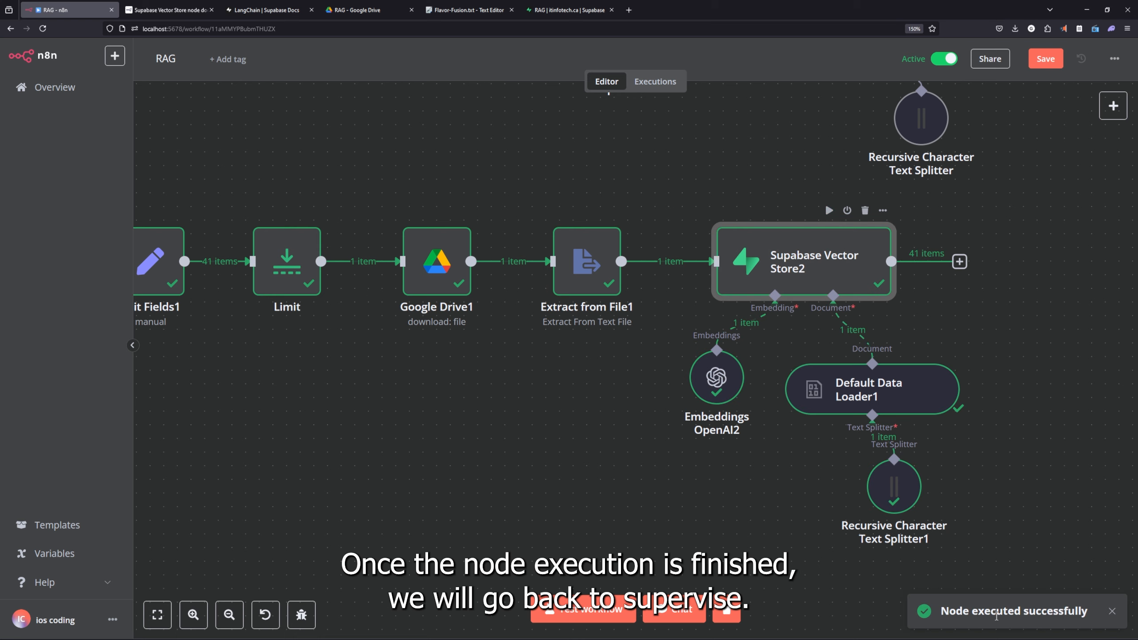
click(566, 10)
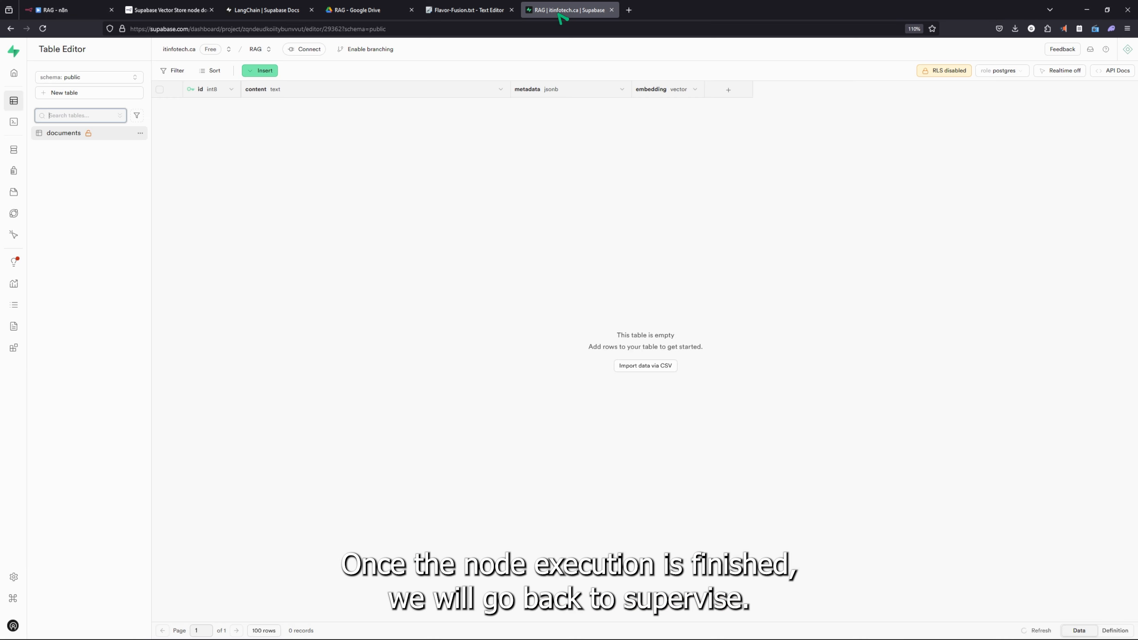
key(F5)
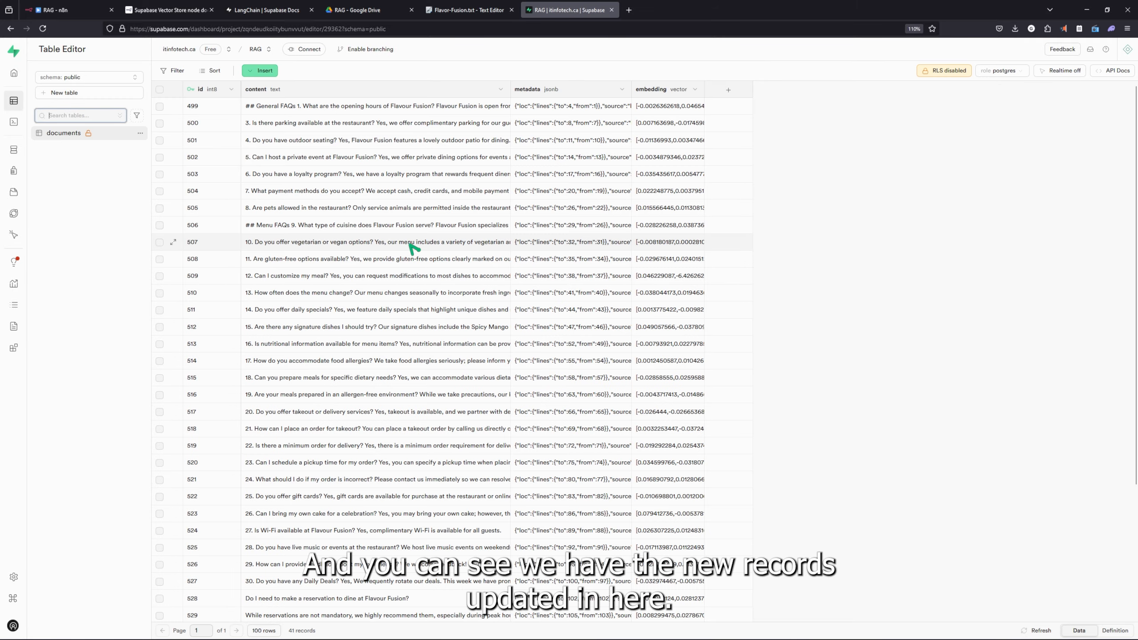
Open the content of the first record in the documents table, check the opening hours and close it
click(402, 108)
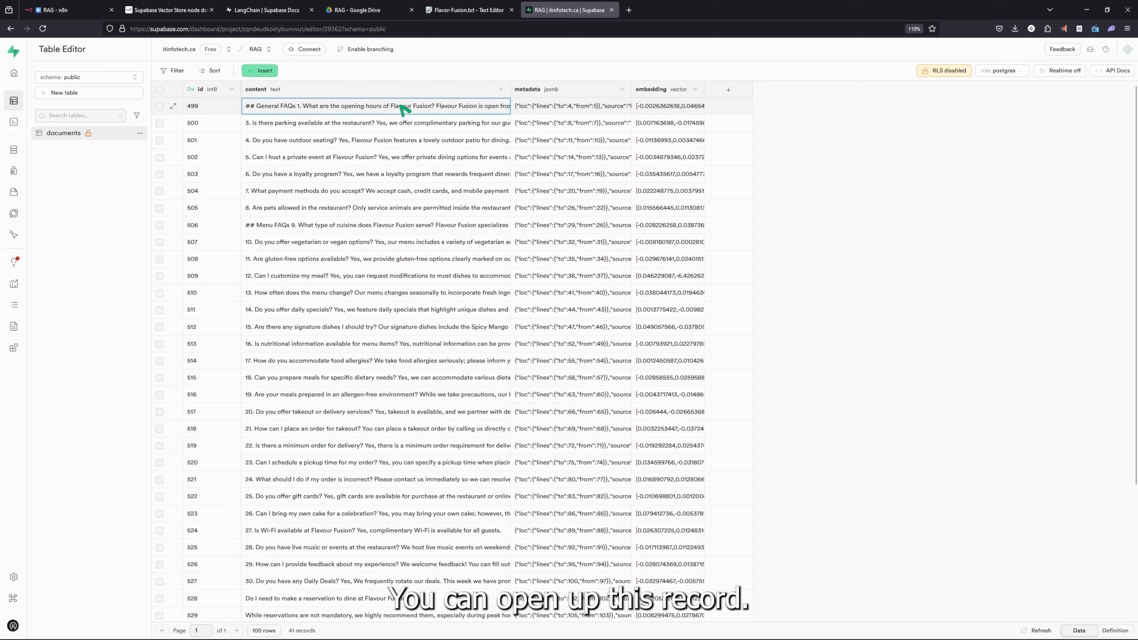
double_click(402, 108)
drag(257, 130, 426, 132)
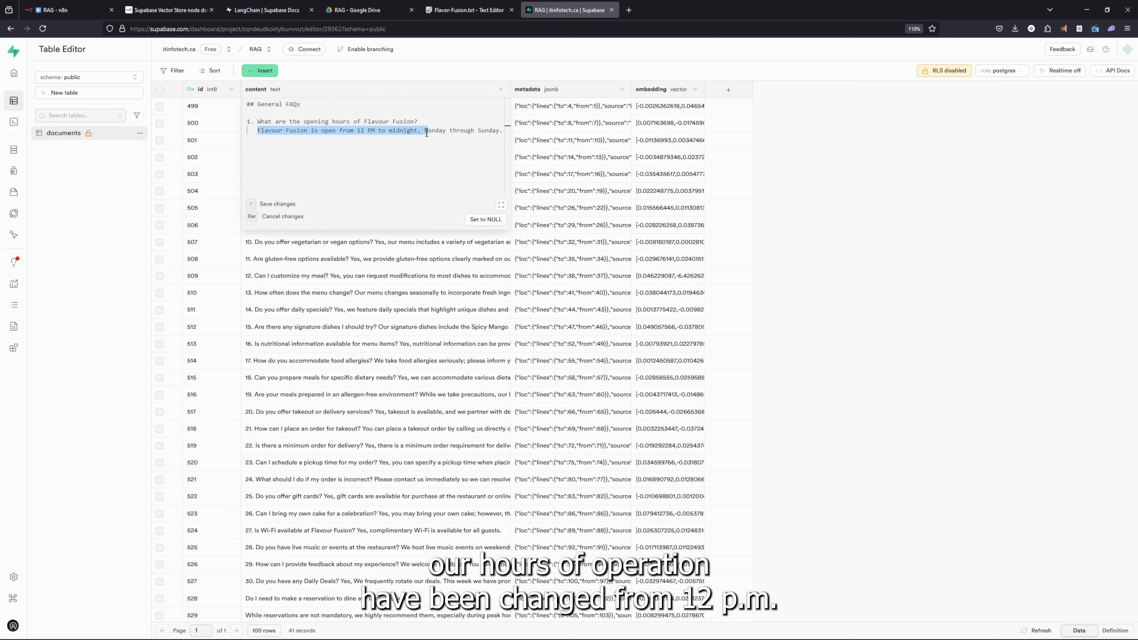
click(914, 156)
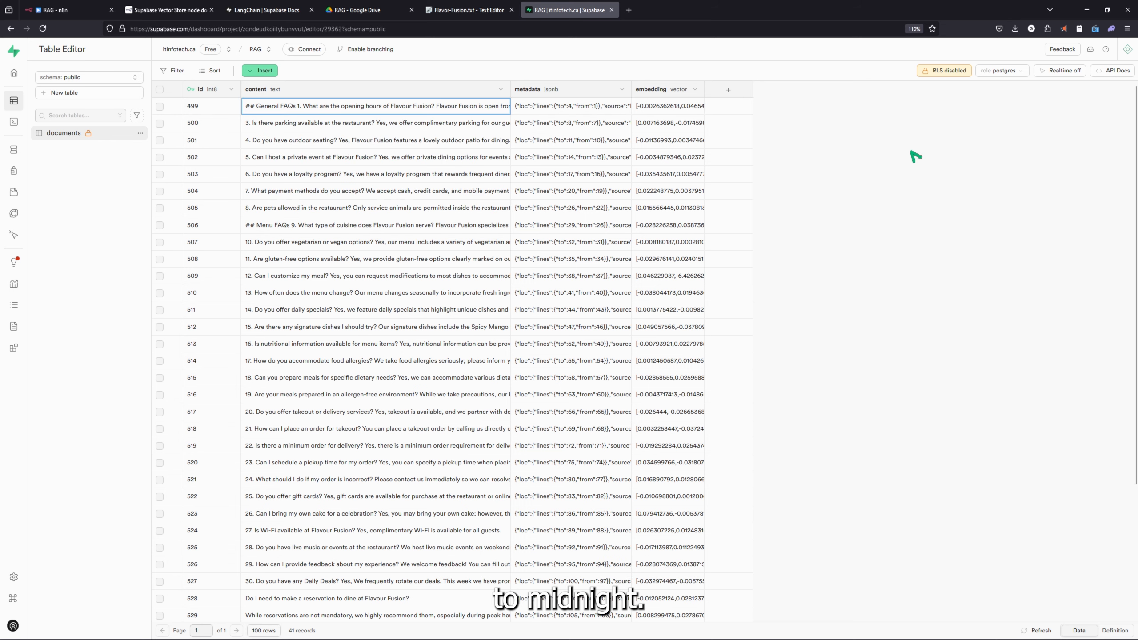
Return to the n8n workflow, open its chat and ask the agent again "what are the hours of operation?"
click(69, 10)
drag(340, 156, 554, 437)
drag(531, 391, 811, 558)
click(674, 609)
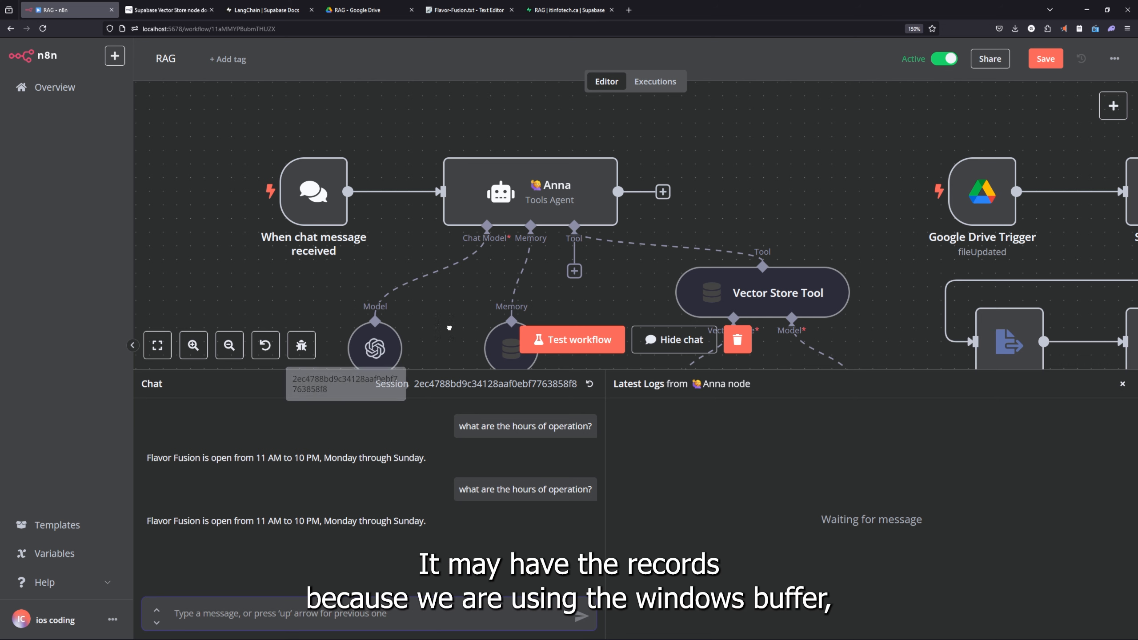
scroll(448, 292, down, 3)
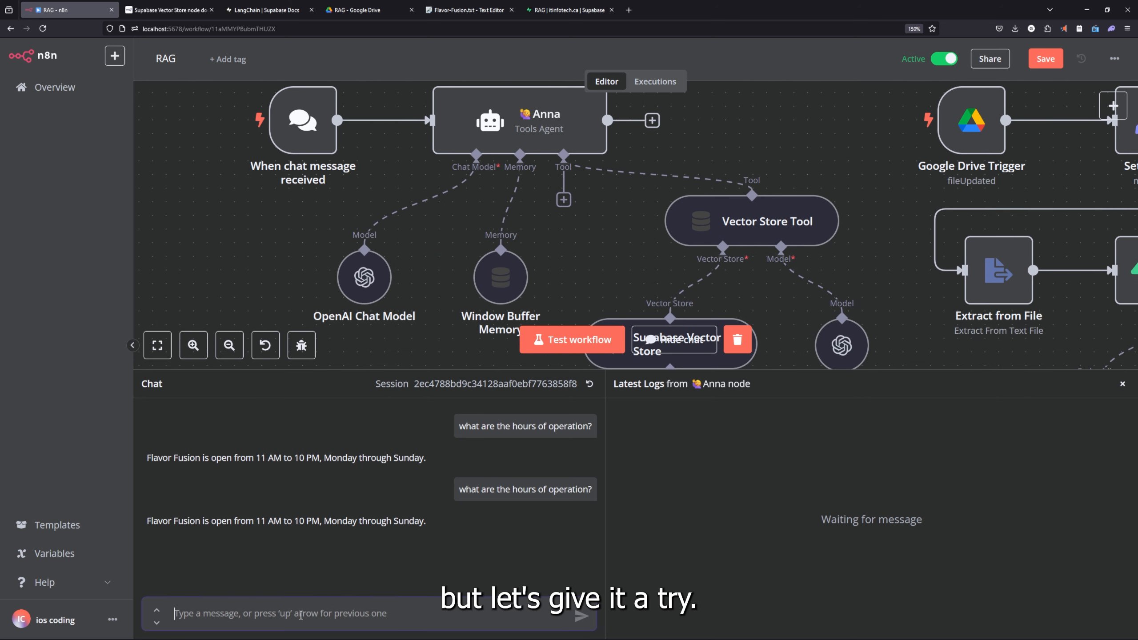
key(Up)
key(Return)
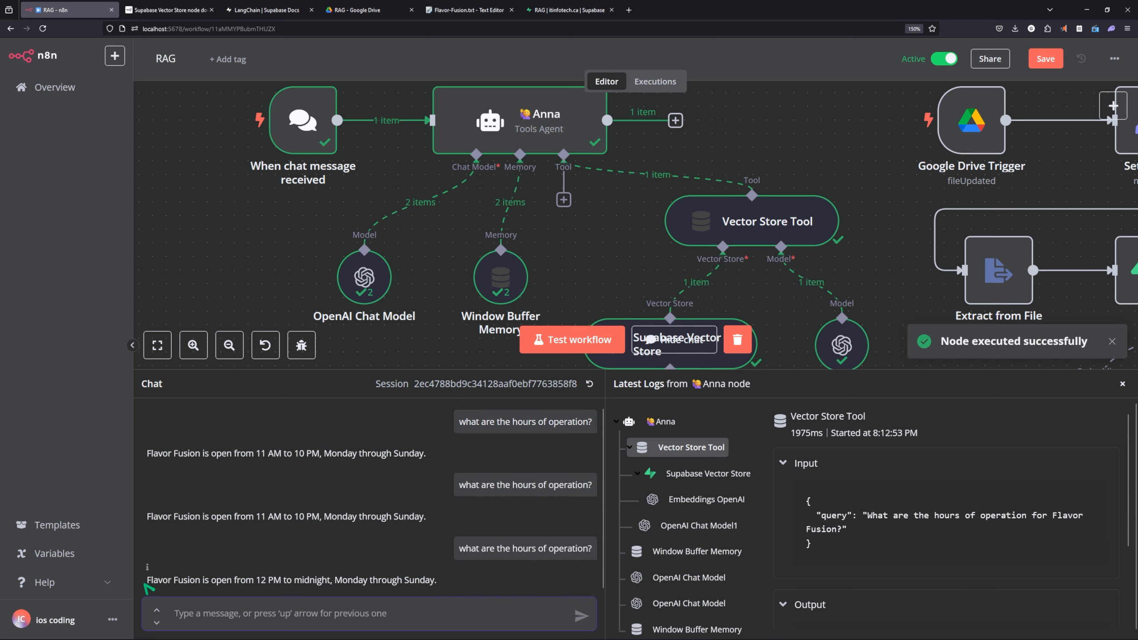
Compare the agent's latest opening-hours answer with its earlier one, and close the chat
drag(151, 581, 368, 582)
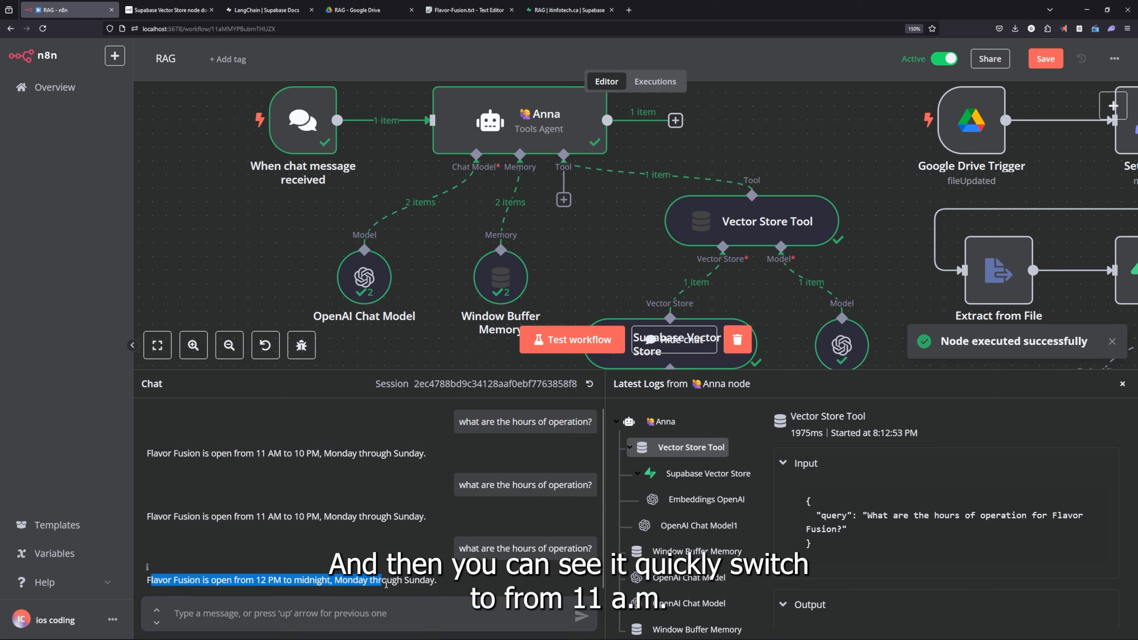
drag(216, 517, 337, 517)
drag(151, 580, 474, 594)
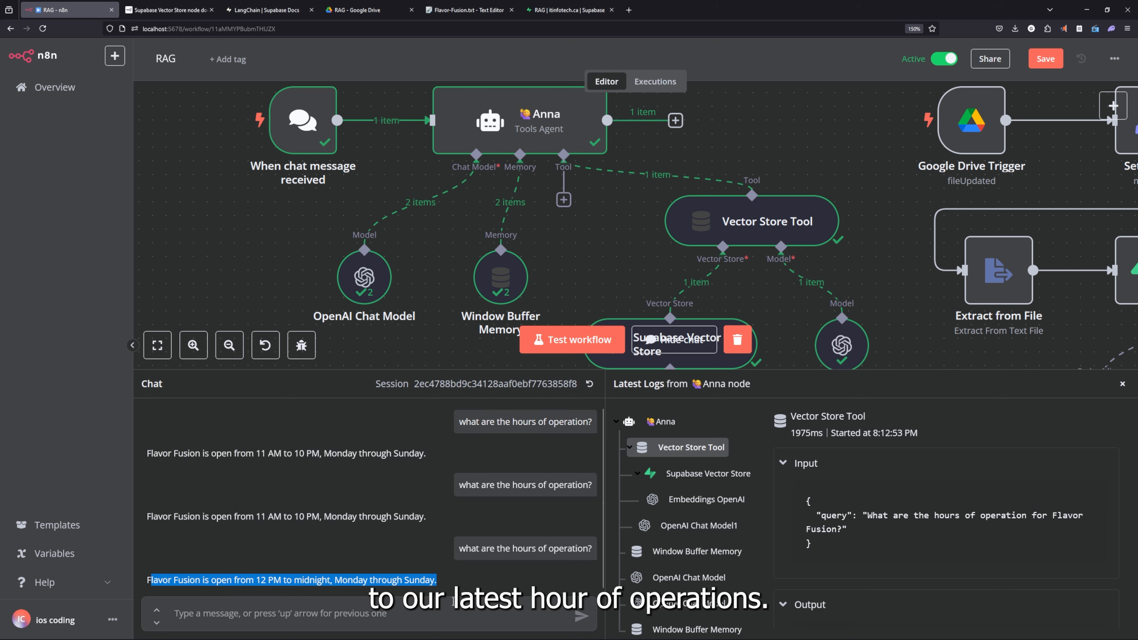
click(1123, 385)
drag(954, 413, 948, 419)
drag(948, 420, 925, 483)
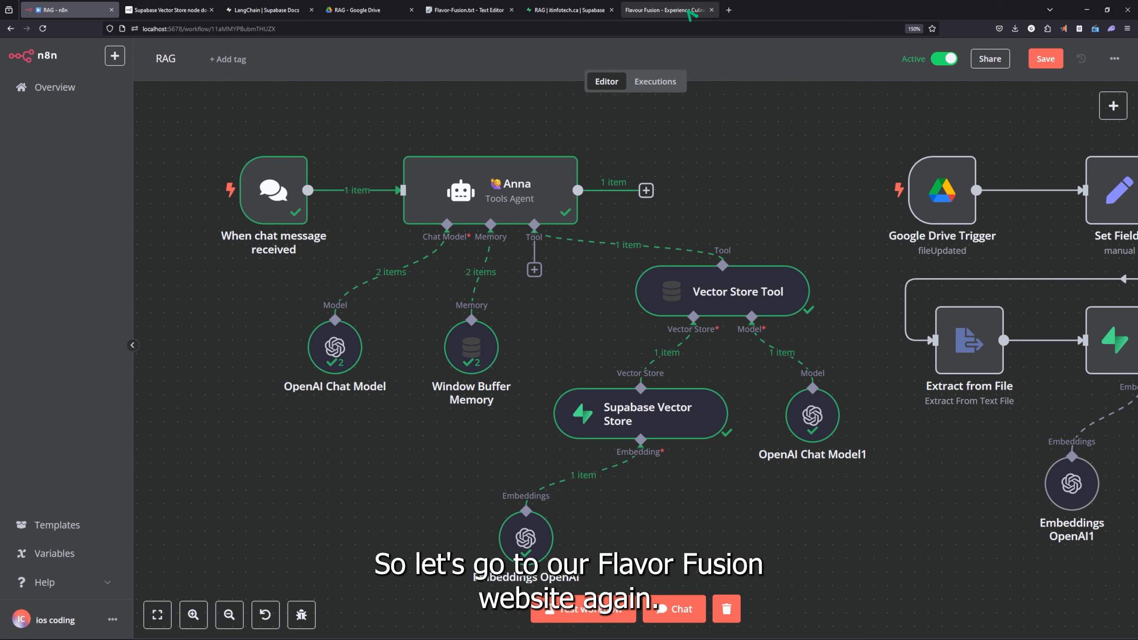
Open the chat on the Flavour Fusion website, ask "what are the hours of operation" and check the reply
click(691, 11)
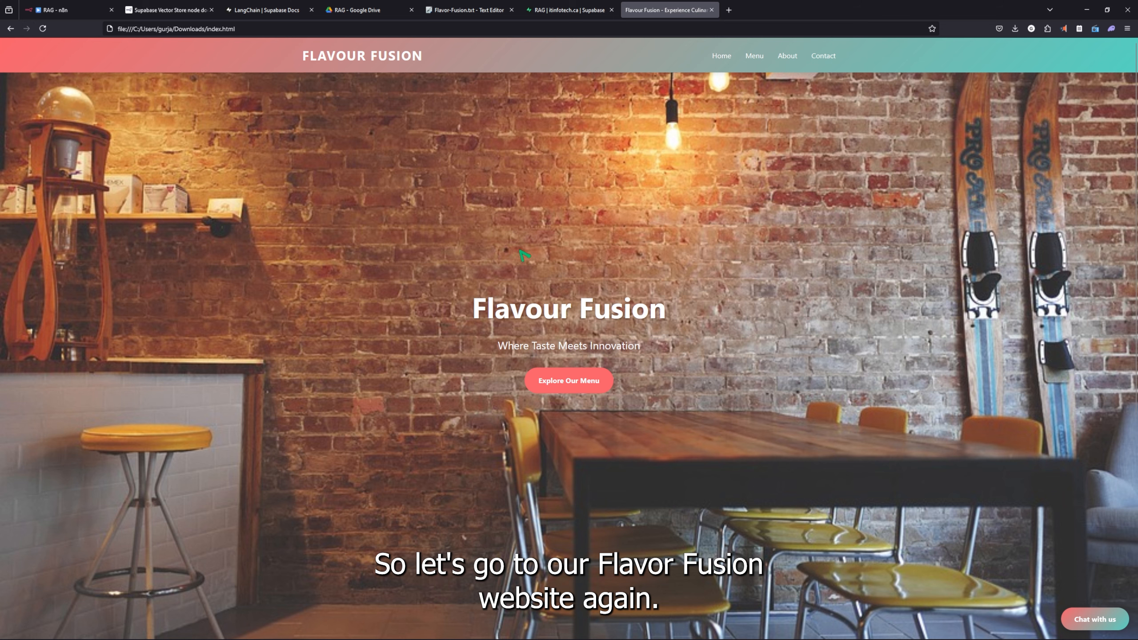
click(1093, 619)
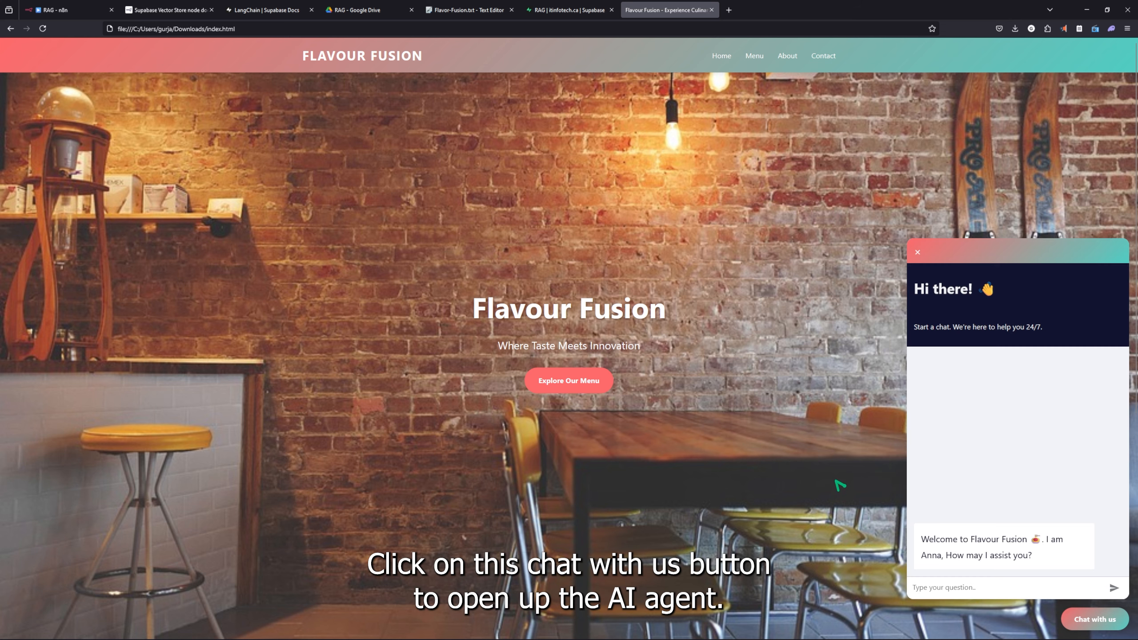
click(953, 582)
text(what are the h)
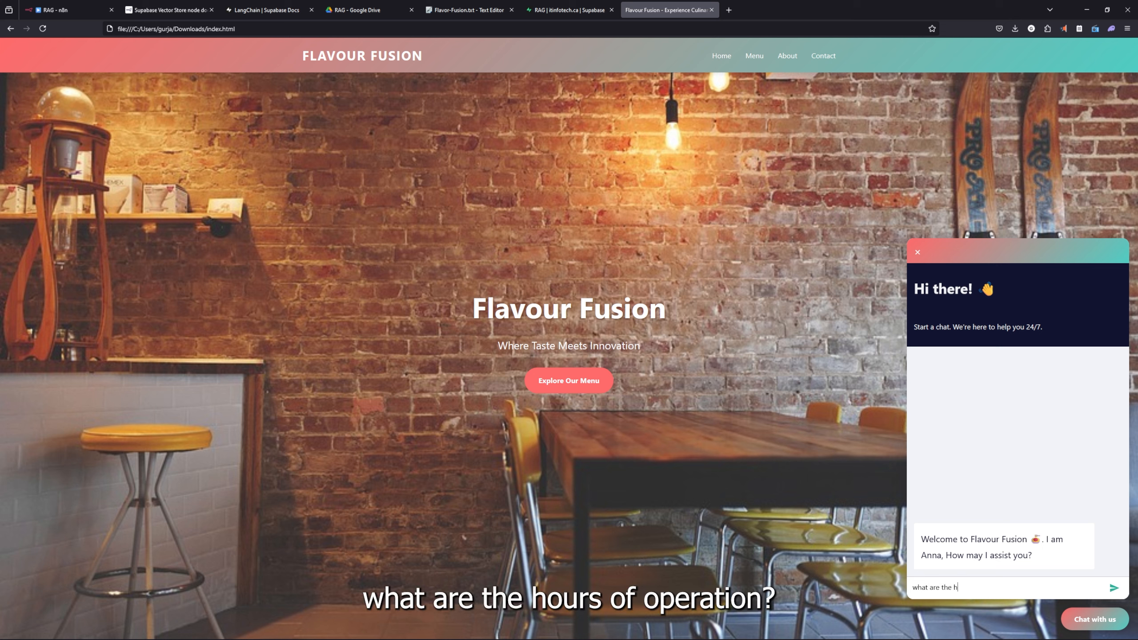
text(ours of operation)
key(Return)
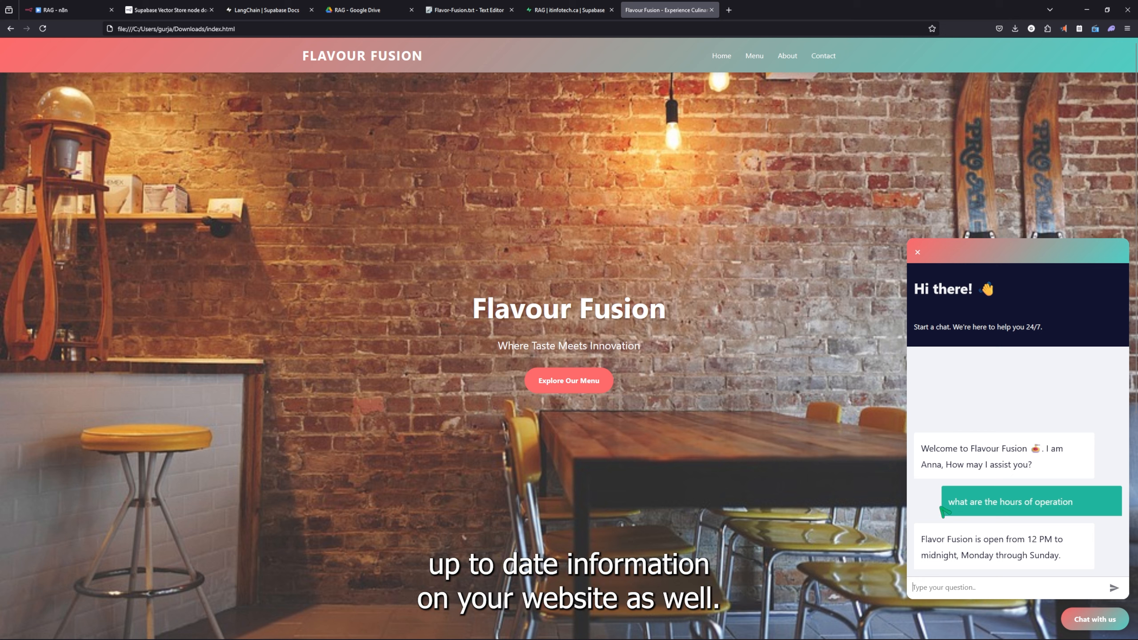
drag(925, 539, 1062, 555)
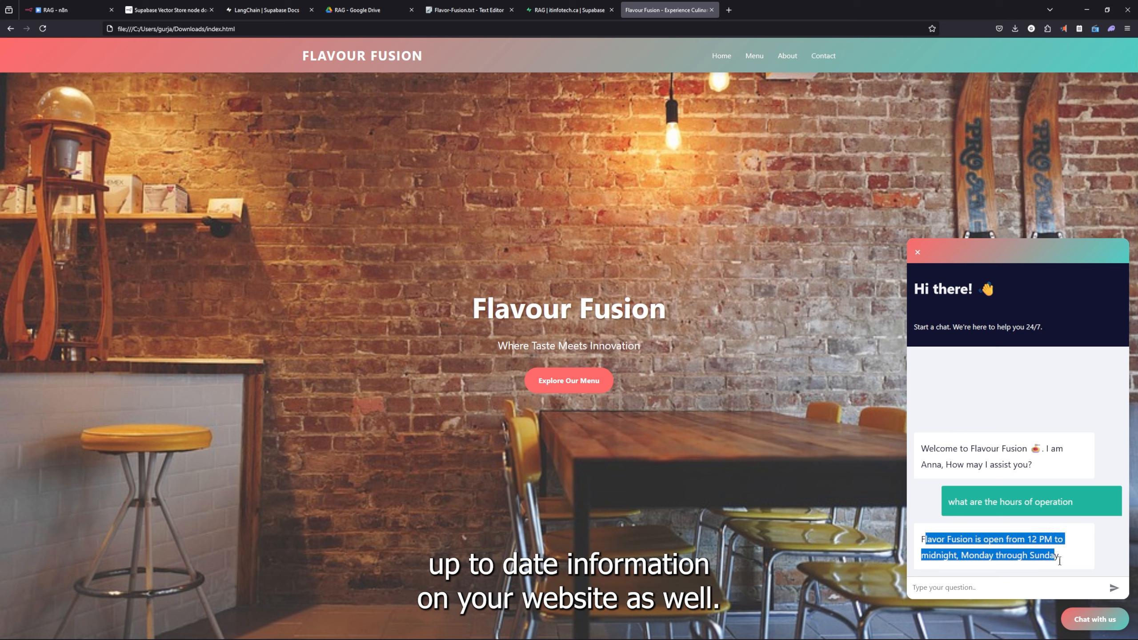
click(960, 397)
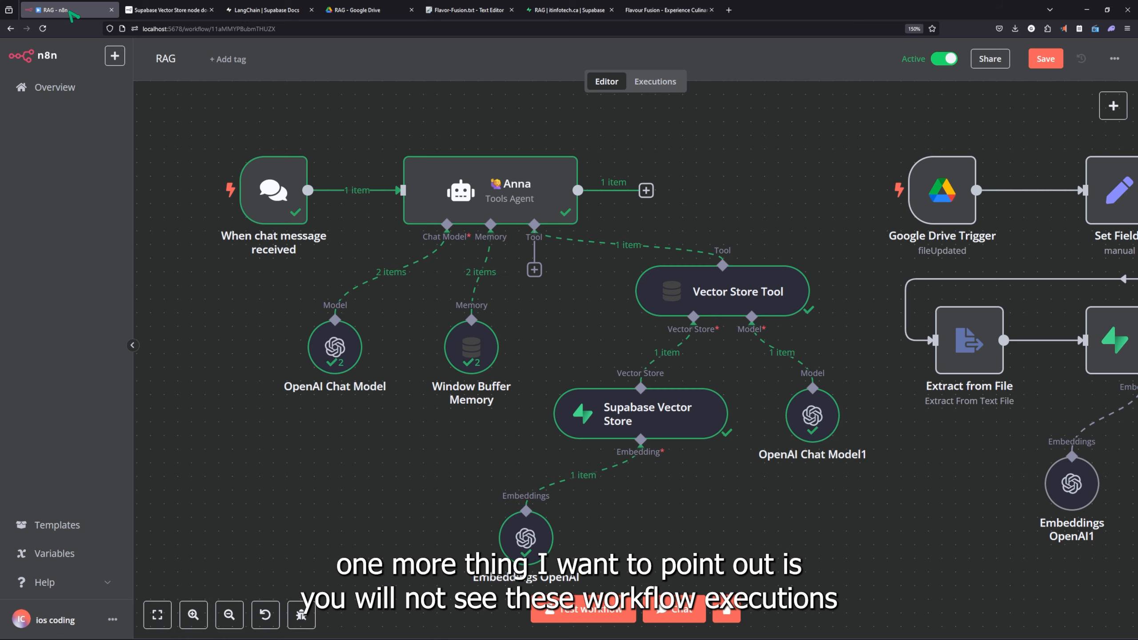
Return to the RAG workflow in n8n, save it and check its Active status
click(67, 10)
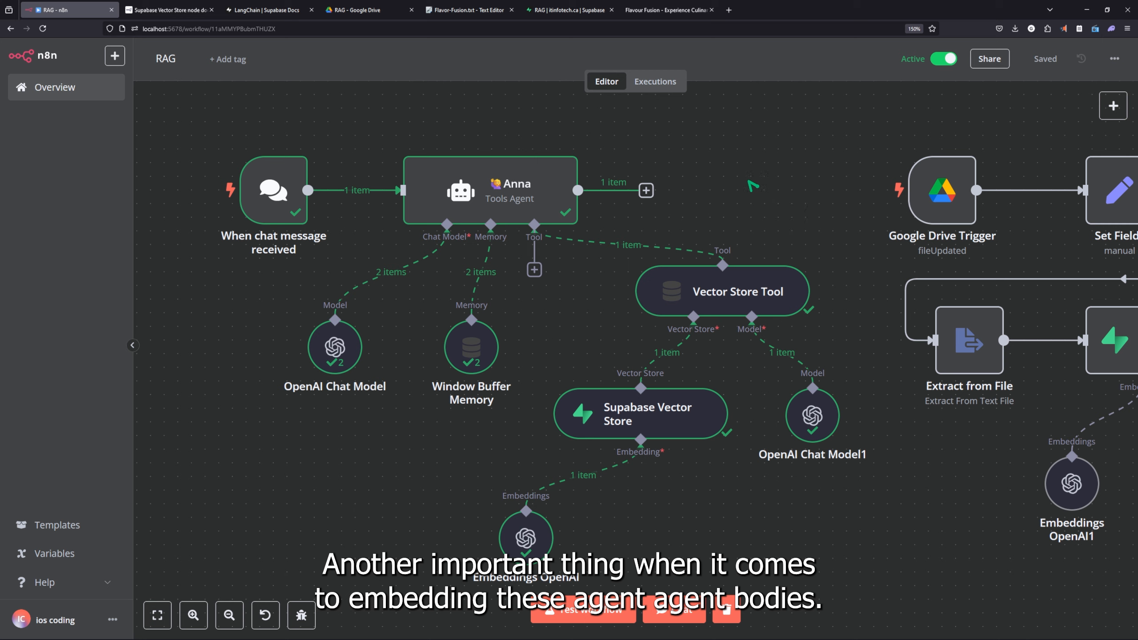
drag(902, 62, 925, 61)
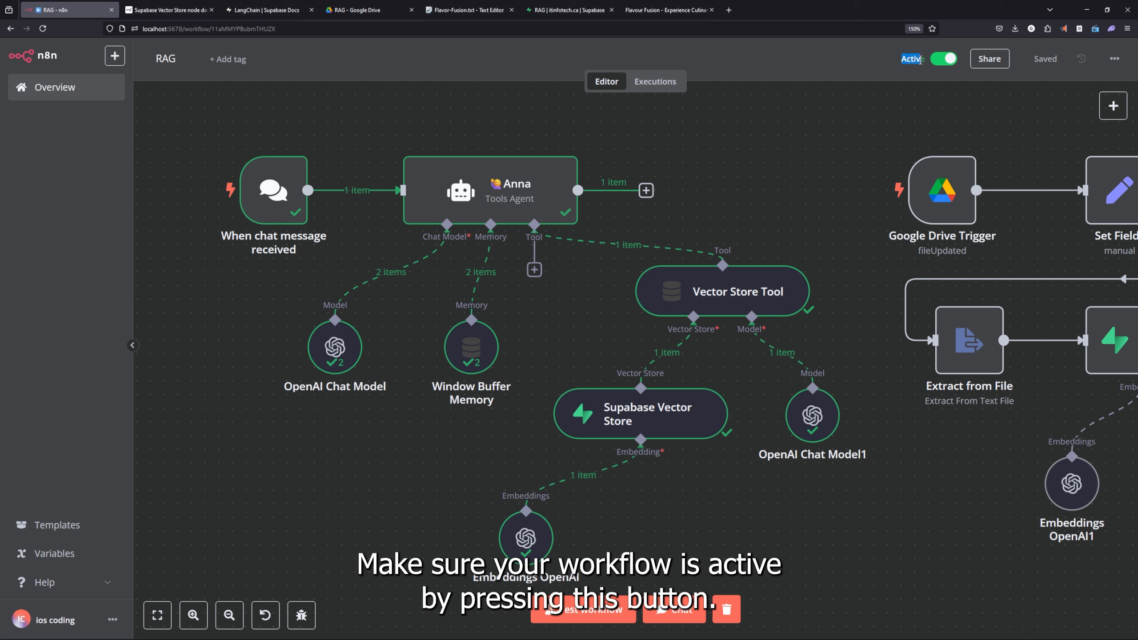